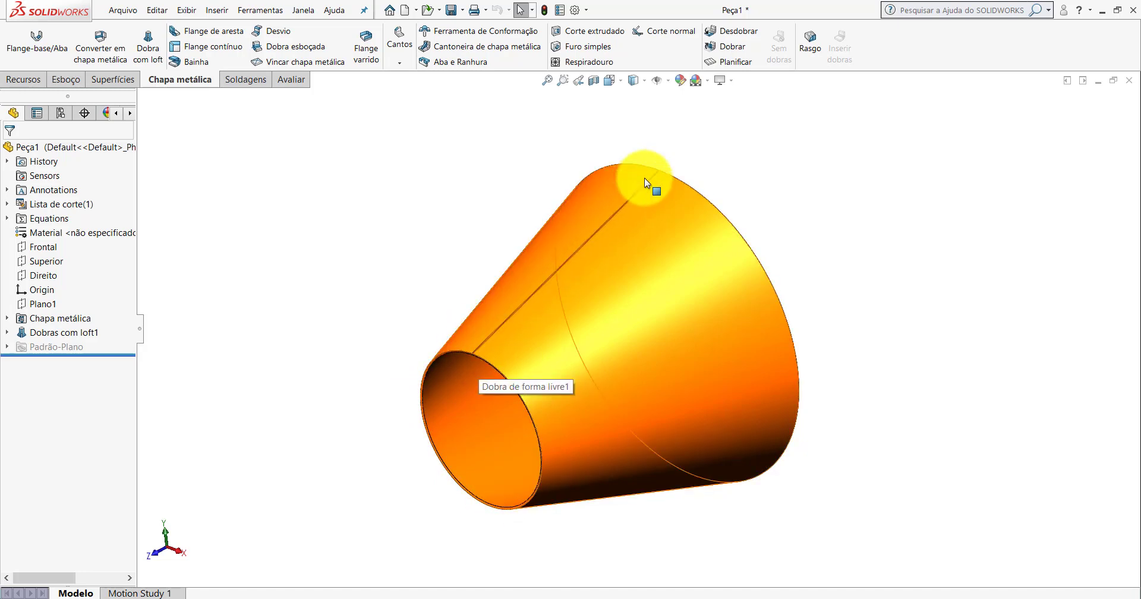
Switch from the finished cone to the empty part Peça2 and start a sketch on its Frontal plane.
{"action": "scroll", "coordinate": [497, 344], "scroll_direction": "down", "scroll_amount": 5}
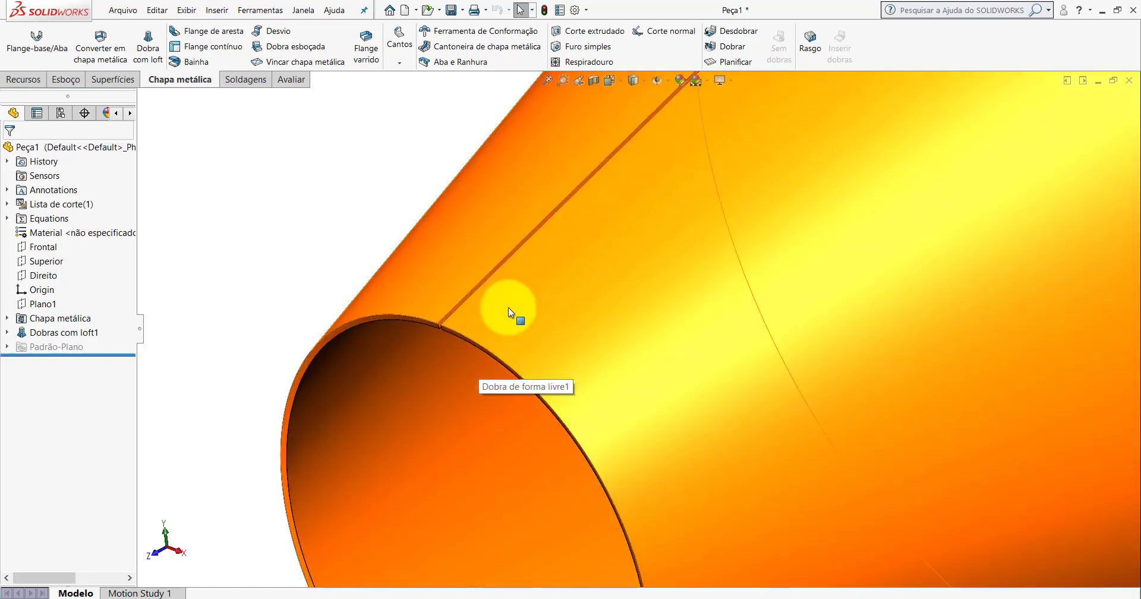
{"action": "scroll", "coordinate": [511, 309], "scroll_direction": "up", "scroll_amount": 5}
{"action": "scroll", "coordinate": [742, 297], "scroll_direction": "up", "scroll_amount": 3}
{"action": "scroll", "coordinate": [738, 301], "scroll_direction": "down", "scroll_amount": 1}
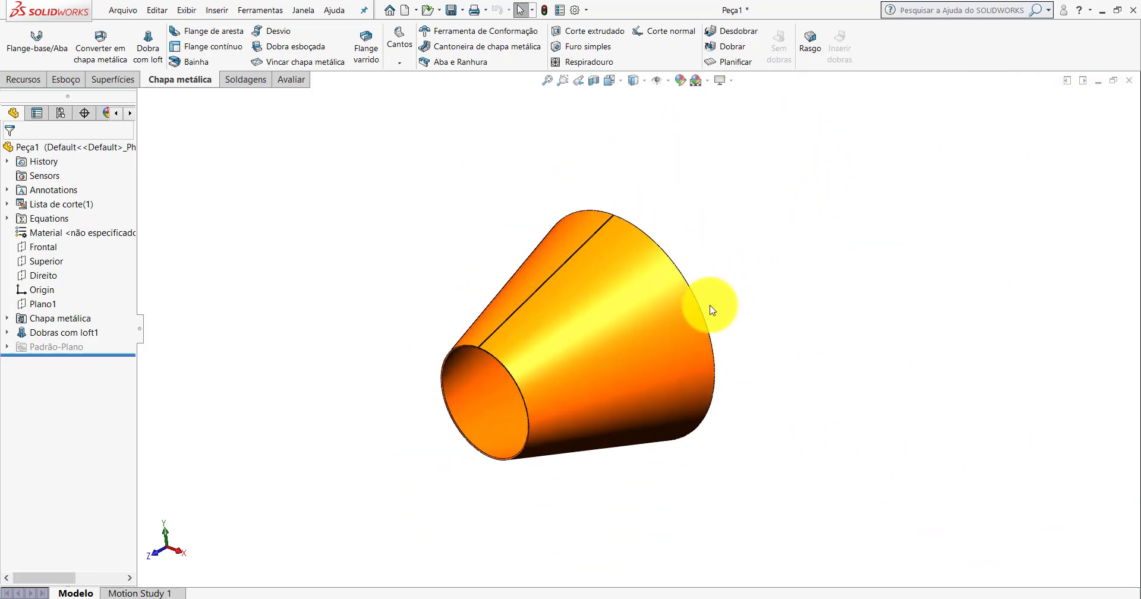
{"action": "left_click", "coordinate": [464, 565]}
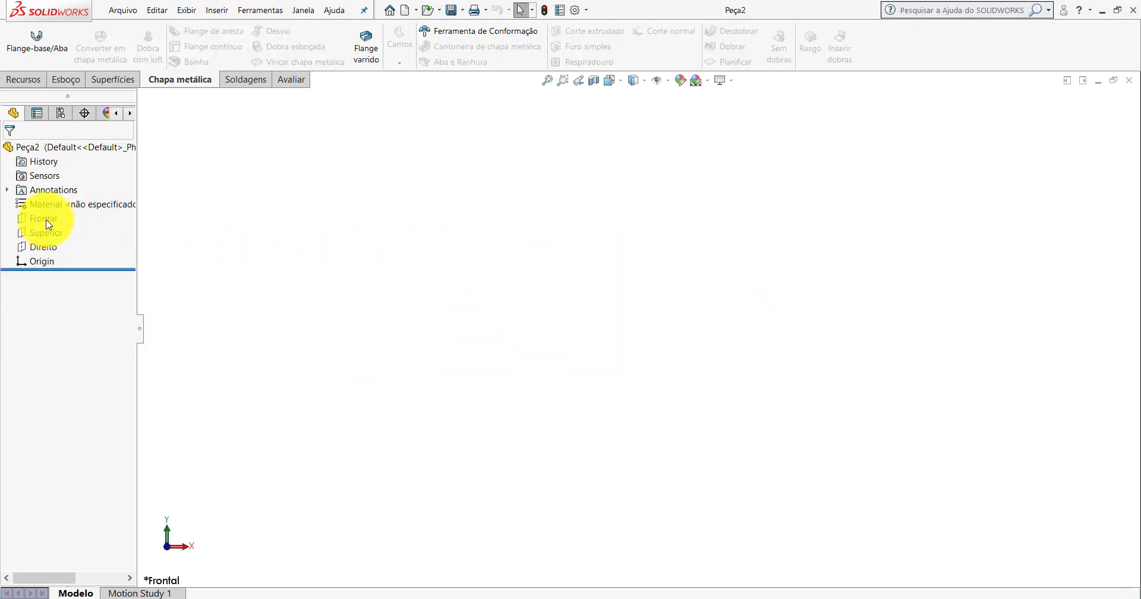
{"action": "left_click", "coordinate": [48, 220]}
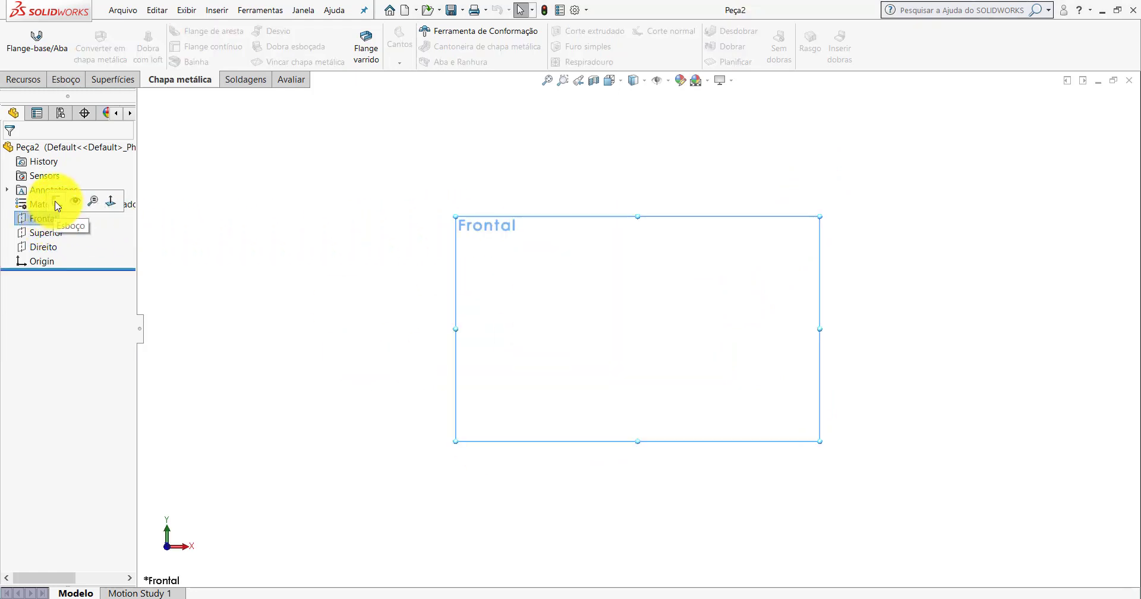
{"action": "left_click", "coordinate": [57, 206]}
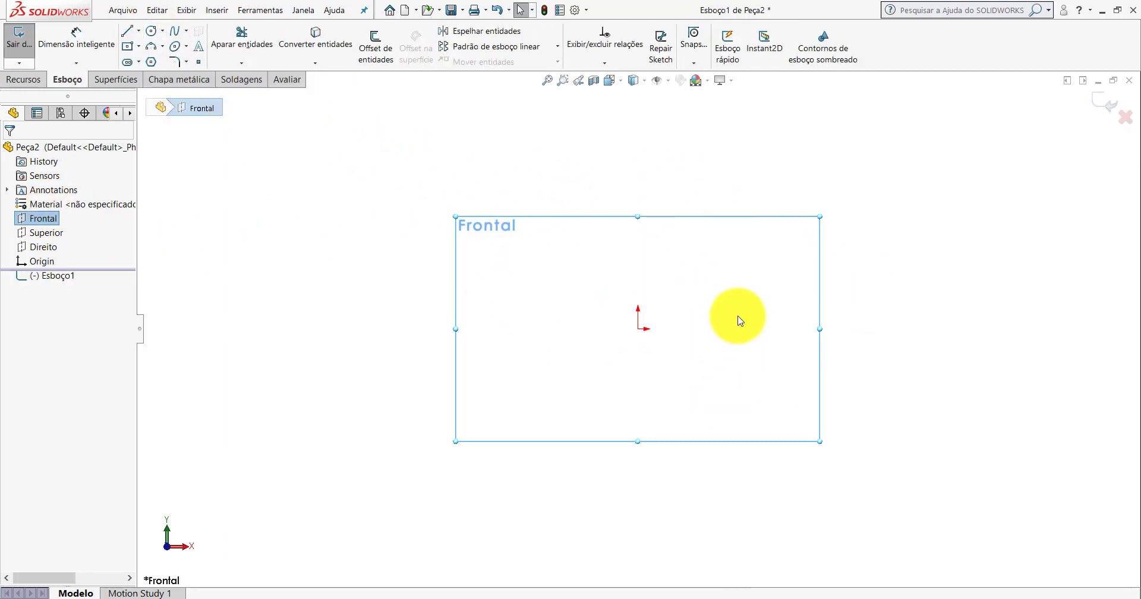
{"action": "scroll", "coordinate": [753, 298], "scroll_direction": "up", "scroll_amount": 3}
{"action": "scroll", "coordinate": [761, 297], "scroll_direction": "down", "scroll_amount": 2}
Examine the seam opening at the small end of the Peça1 cone and return to the Peça2 sketch.
{"action": "mouse_move", "coordinate": [428, 597]}
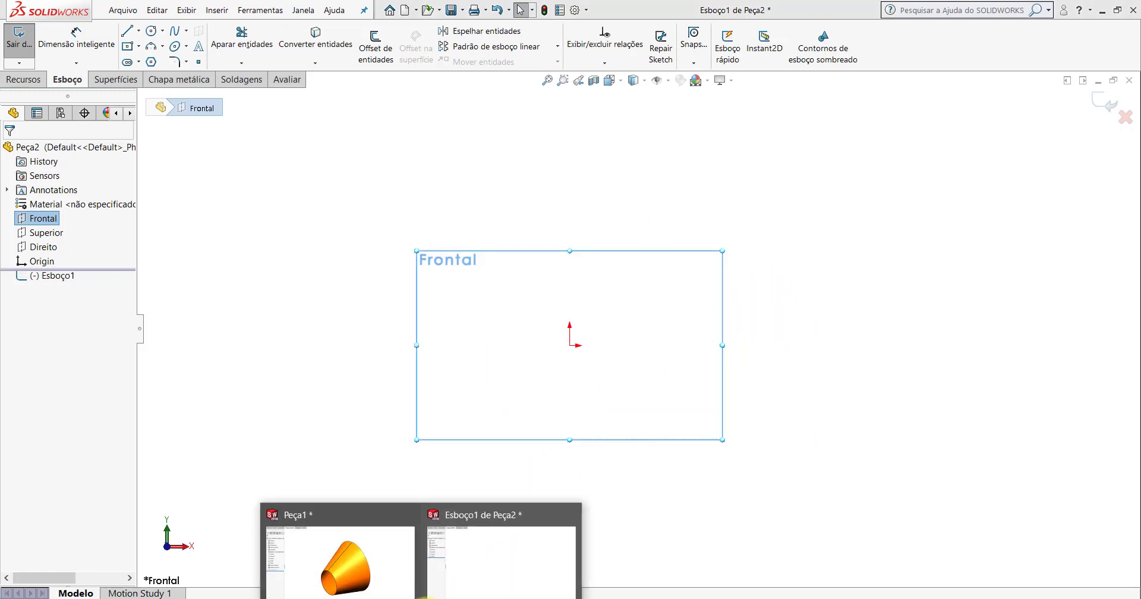
{"action": "left_click", "coordinate": [356, 553]}
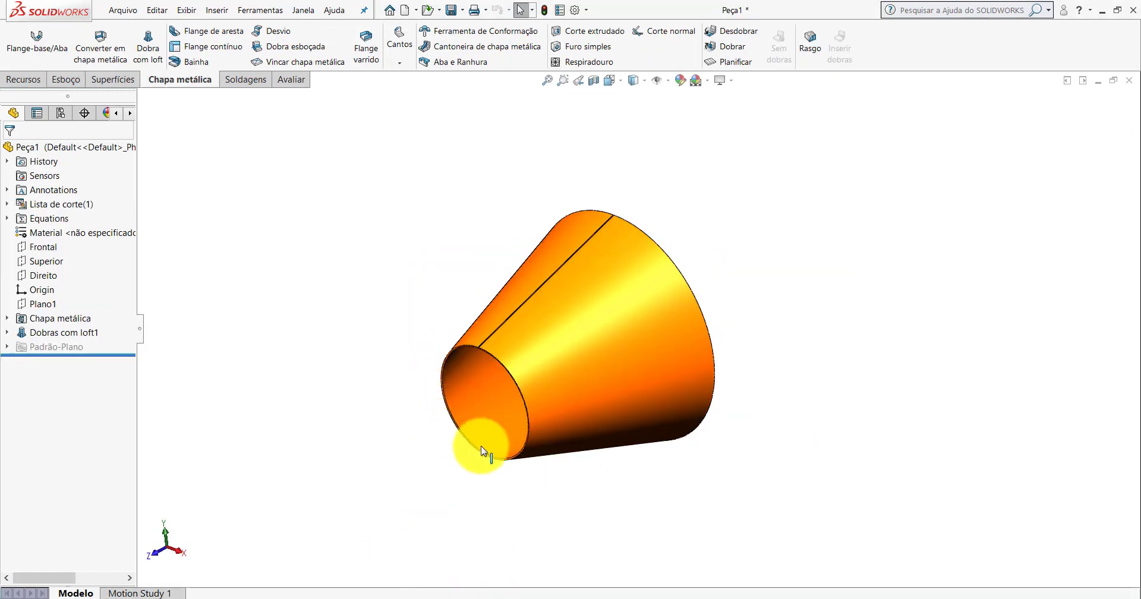
{"action": "scroll", "coordinate": [511, 373], "scroll_direction": "down", "scroll_amount": 3}
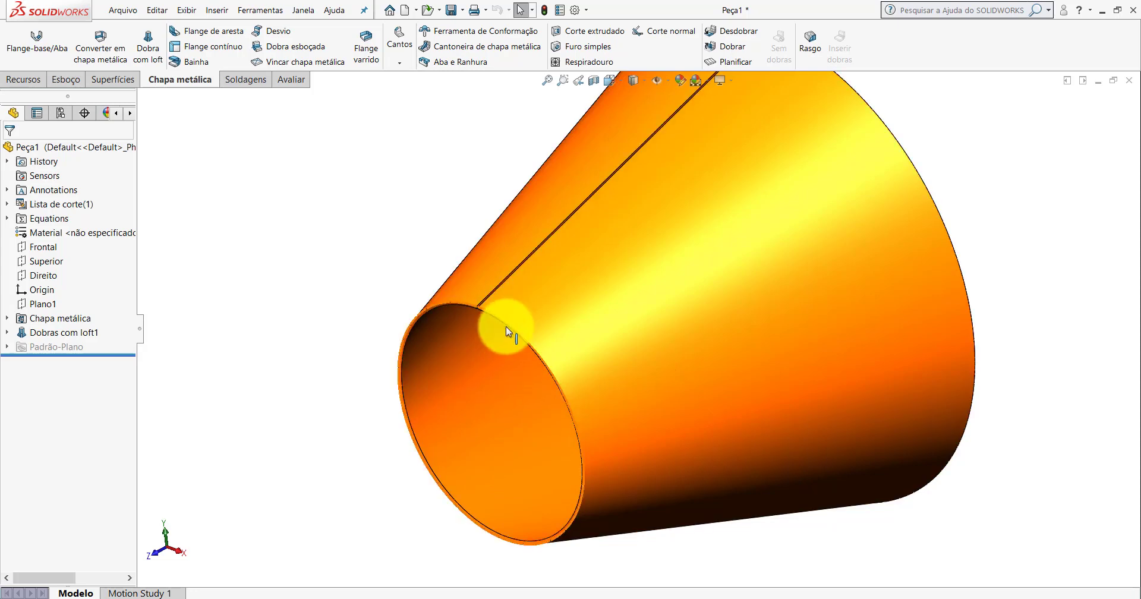
{"action": "left_click", "coordinate": [480, 556]}
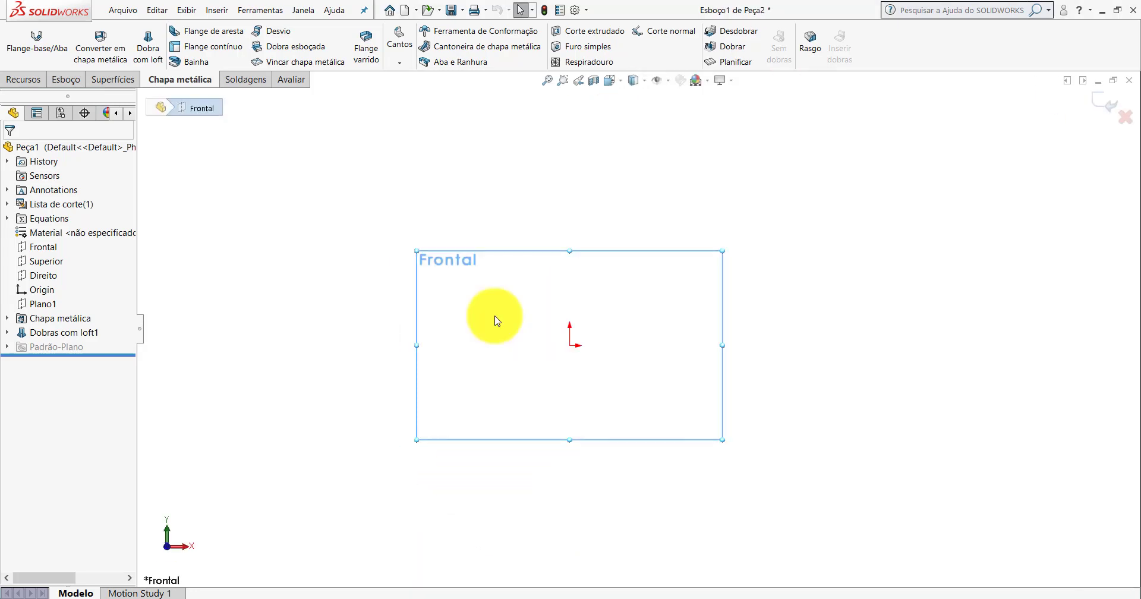
Sketch a circle centred on the origin with a radius of about 105 mm.
{"action": "left_click", "coordinate": [66, 80]}
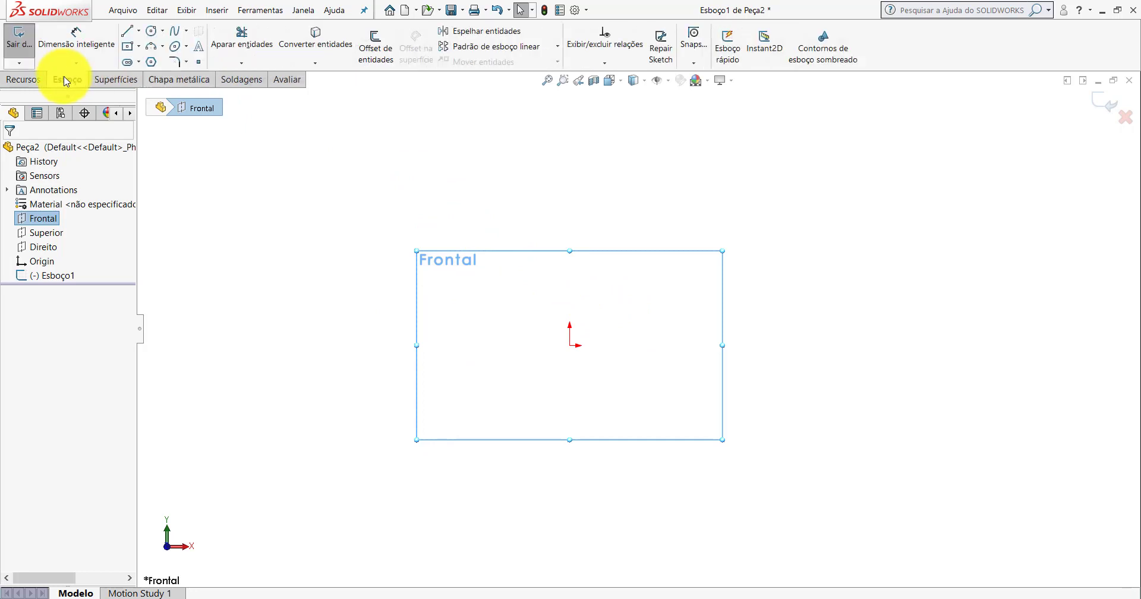
{"action": "left_click", "coordinate": [151, 31]}
{"action": "scroll", "coordinate": [583, 336], "scroll_direction": "down", "scroll_amount": 4}
{"action": "left_click", "coordinate": [572, 344]}
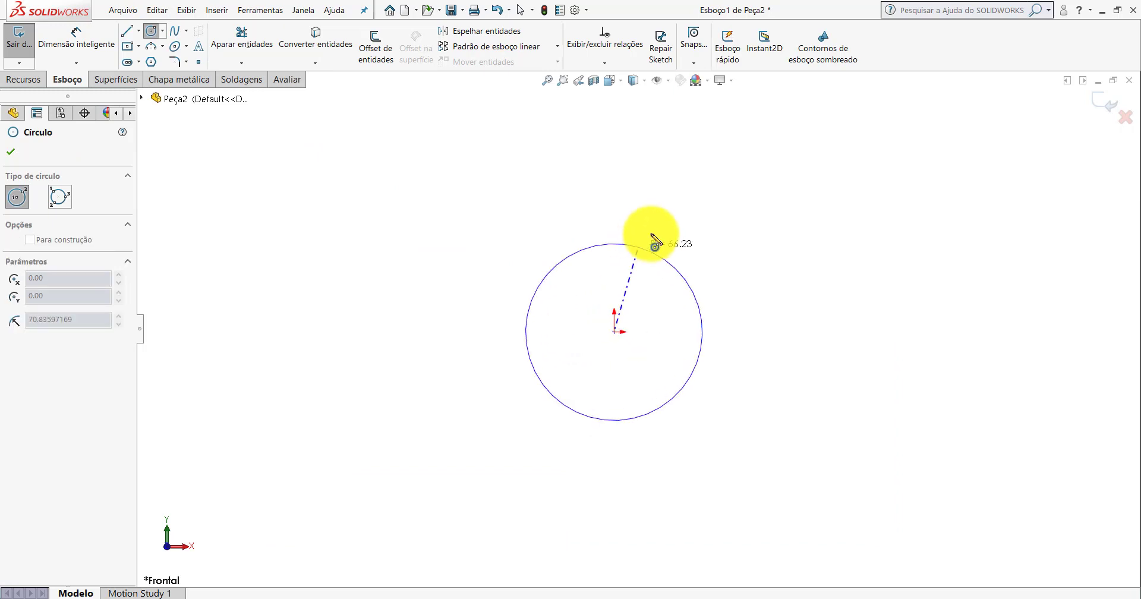
{"action": "left_click", "coordinate": [602, 193]}
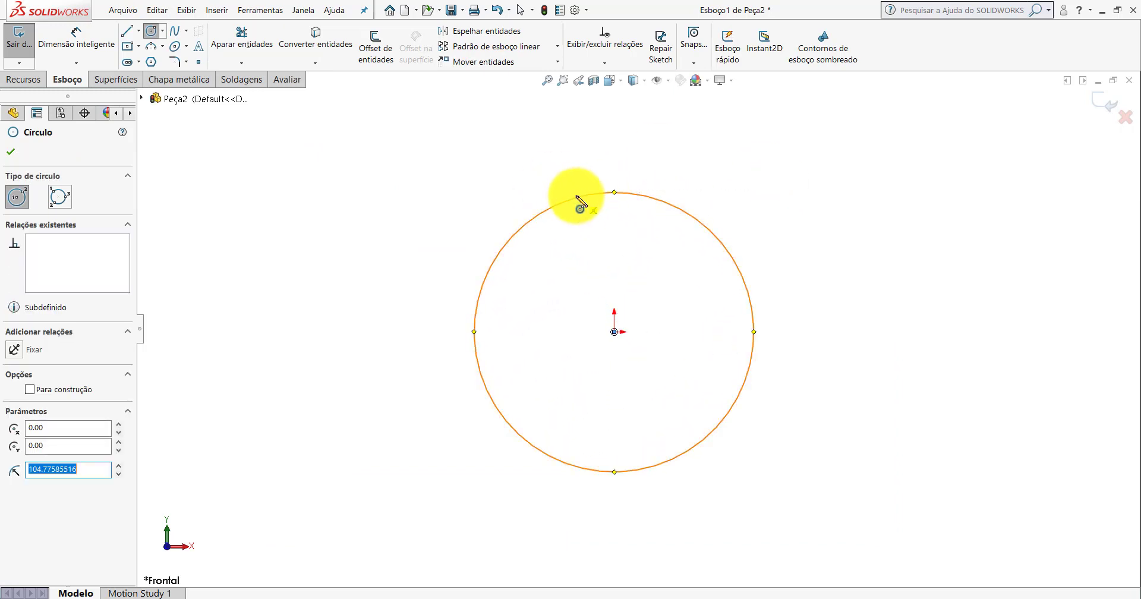
{"action": "key", "text": "Escape"}
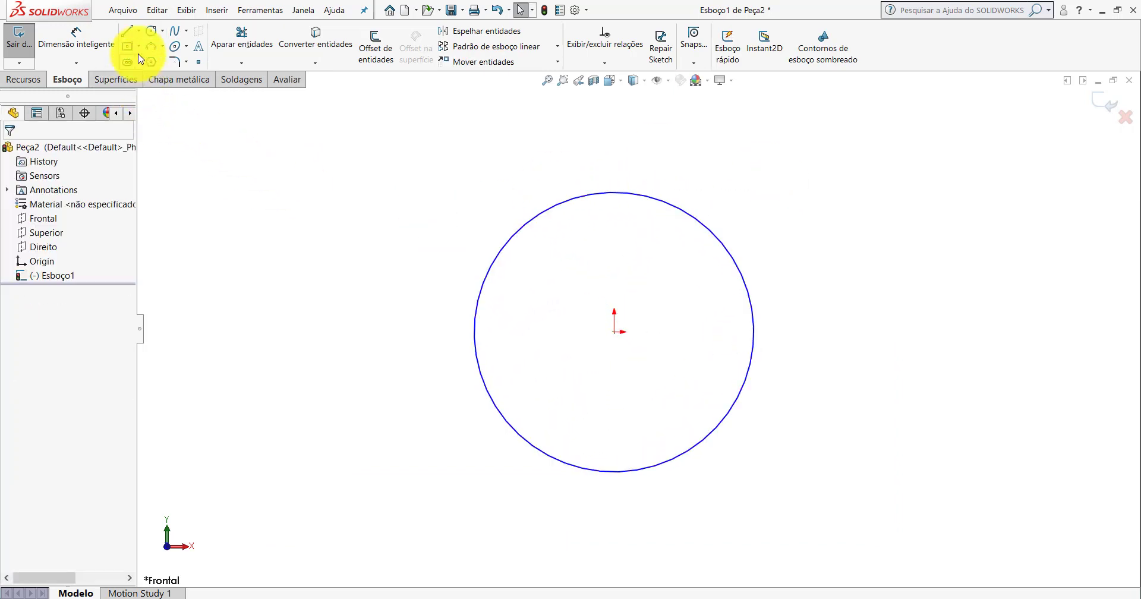
Draw a vertical construction centerline from the origin up to the top of the circle.
{"action": "left_click", "coordinate": [141, 33]}
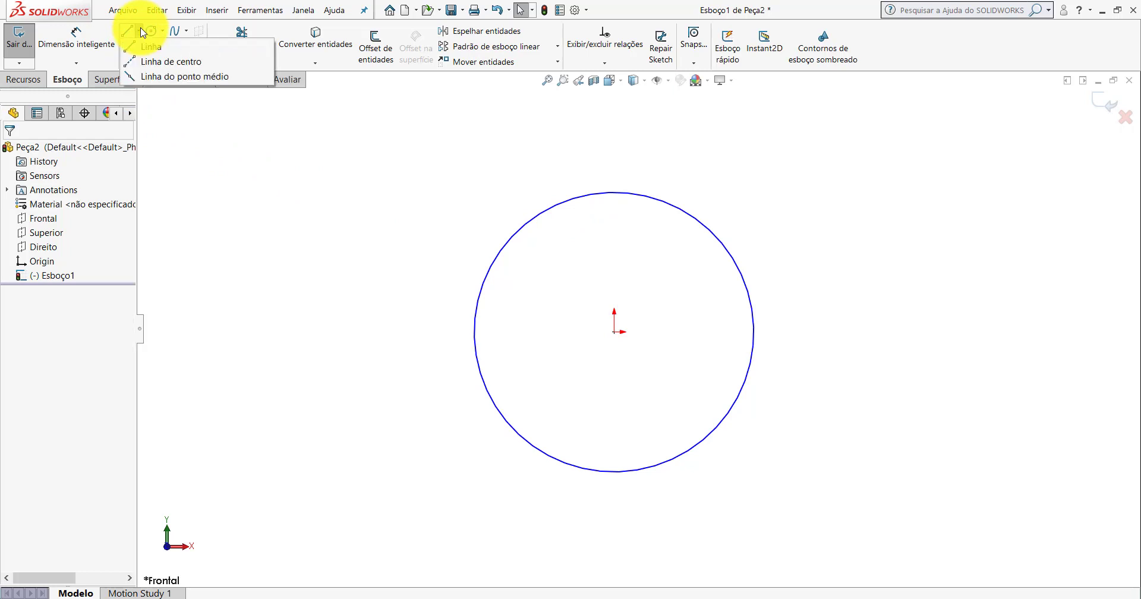
{"action": "left_click", "coordinate": [143, 61]}
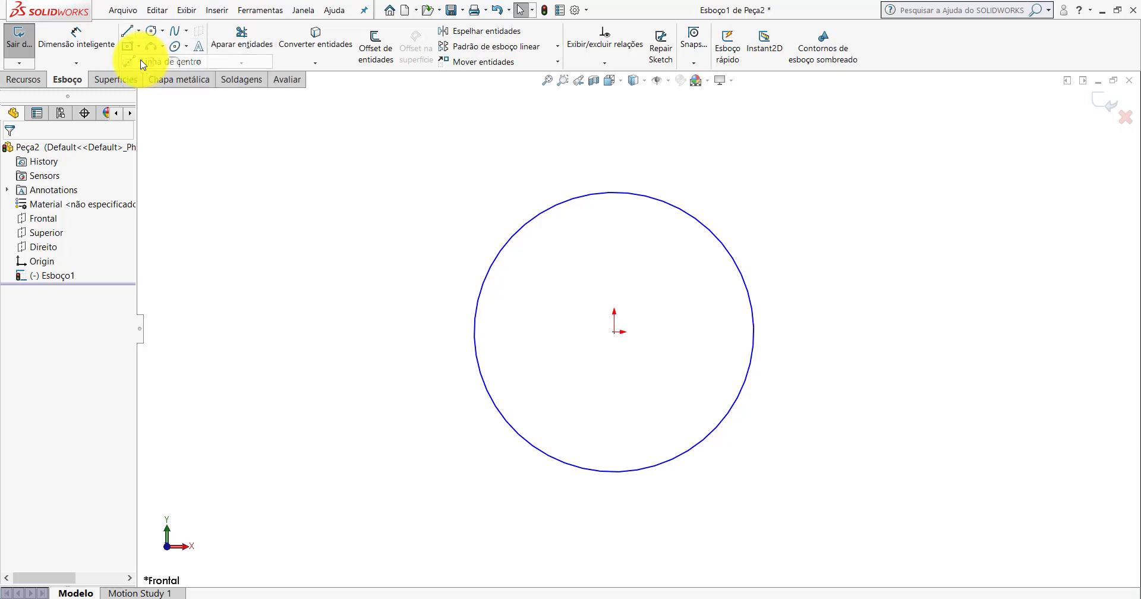
{"action": "scroll", "coordinate": [634, 279], "scroll_direction": "down", "scroll_amount": 2}
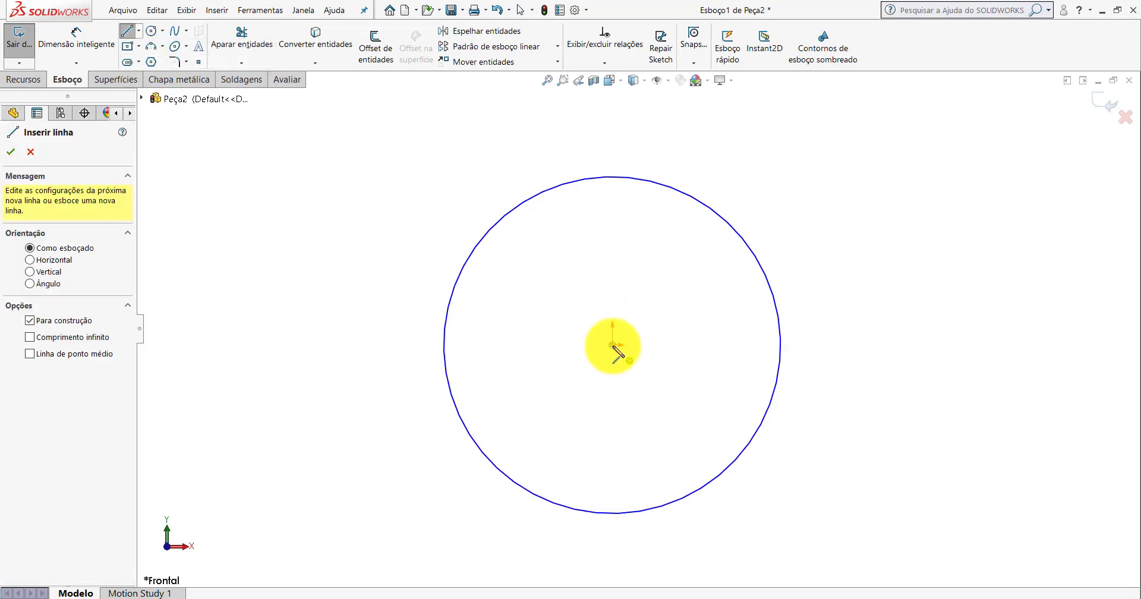
{"action": "left_click", "coordinate": [614, 346]}
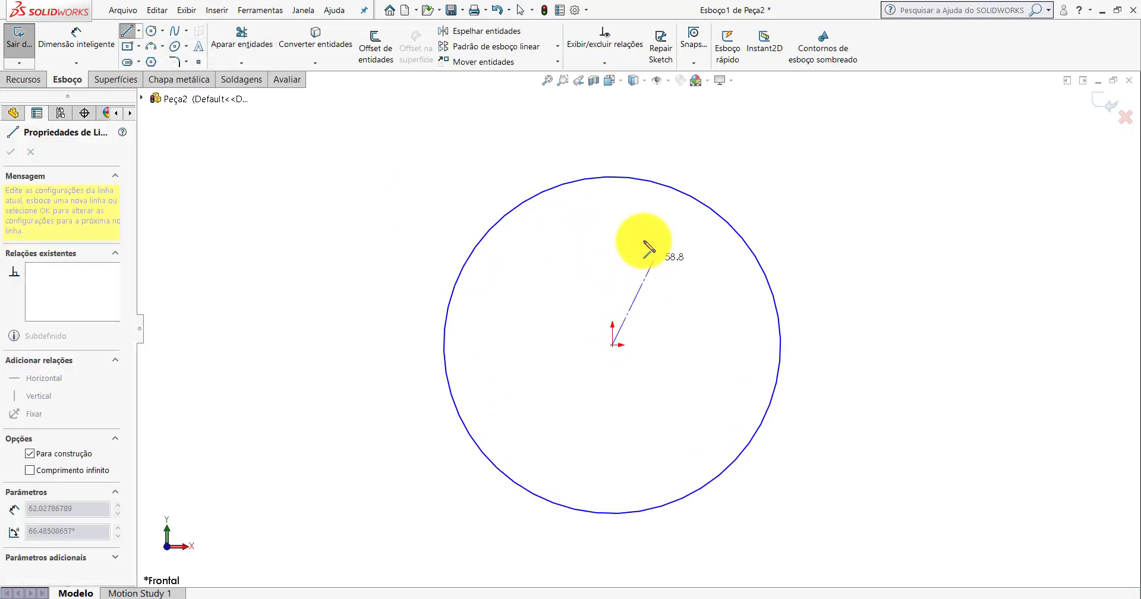
{"action": "left_click", "coordinate": [612, 177]}
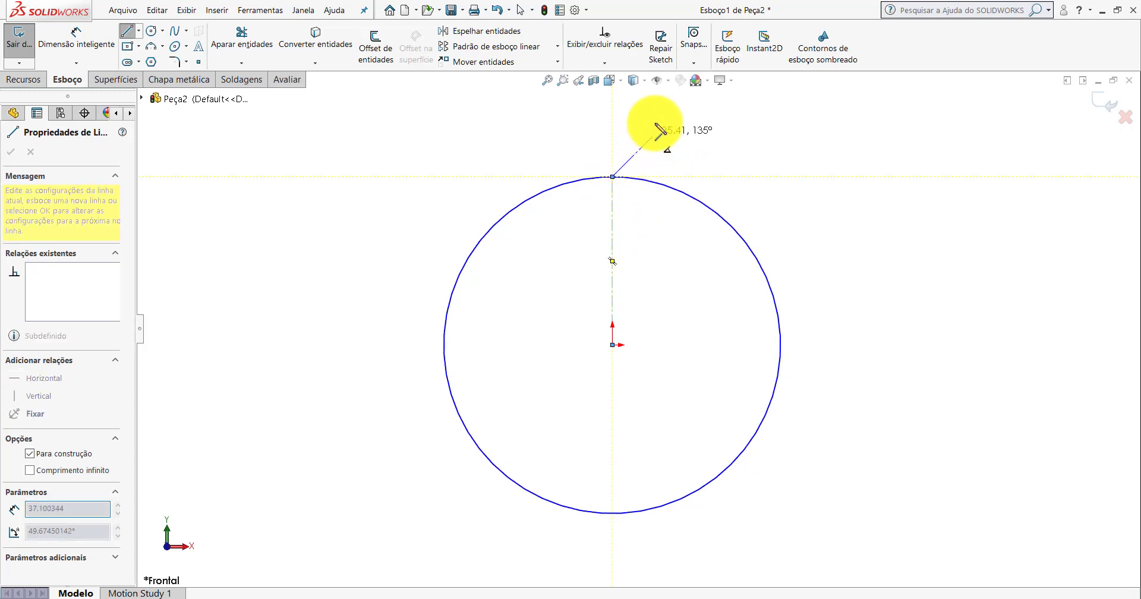
{"action": "key", "text": "Escape"}
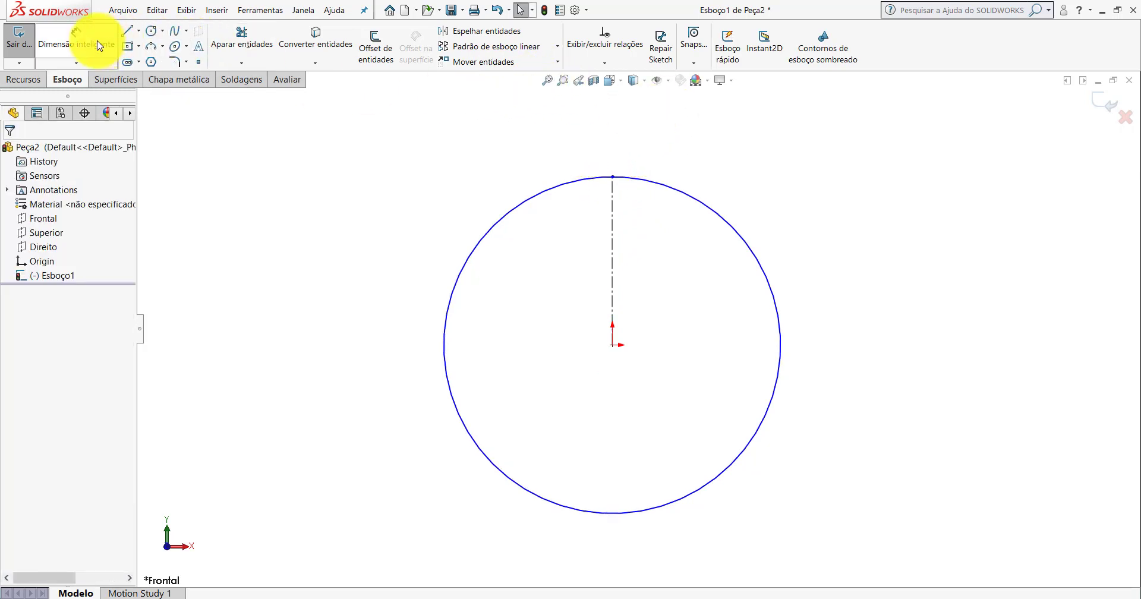
Dimension the circle's diameter and set it to 250 mm.
{"action": "left_click", "coordinate": [77, 42]}
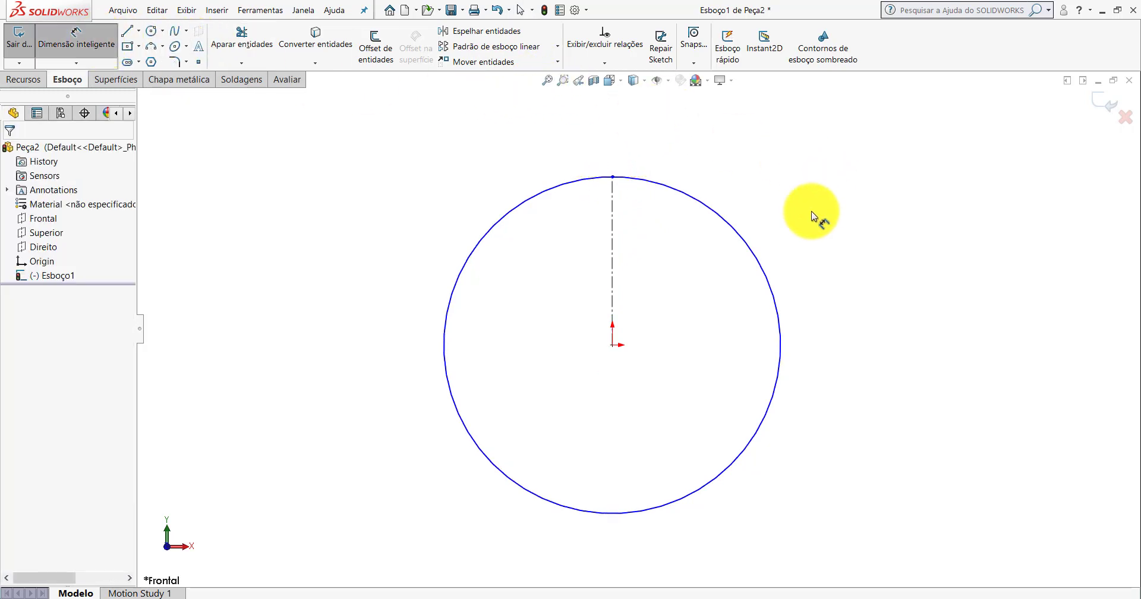
{"action": "left_click", "coordinate": [741, 236]}
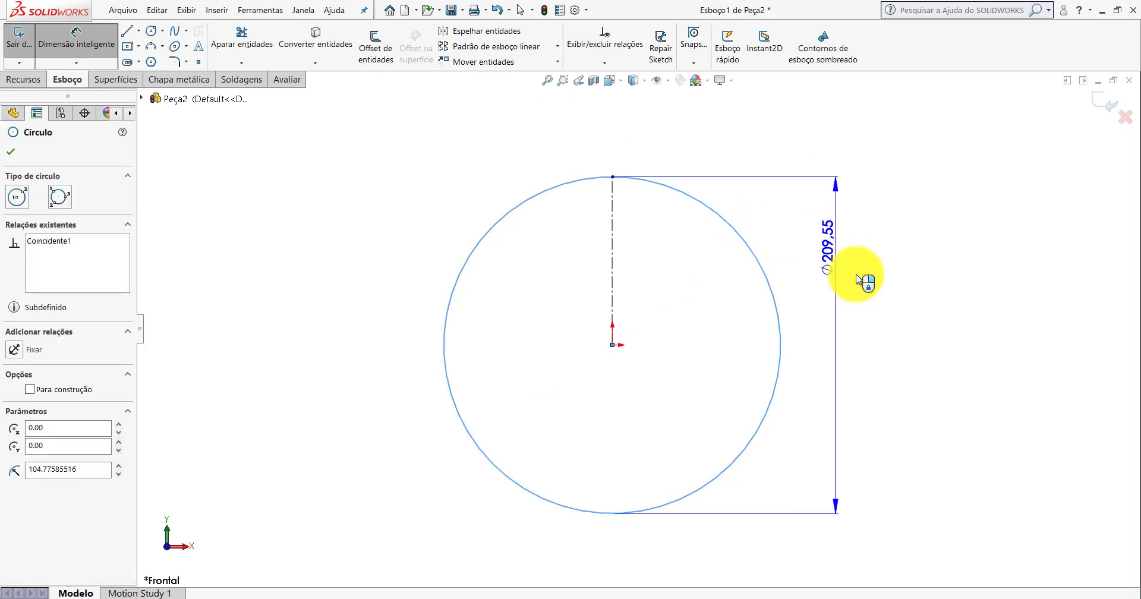
{"action": "left_click", "coordinate": [881, 323]}
{"action": "type", "text": "25"}
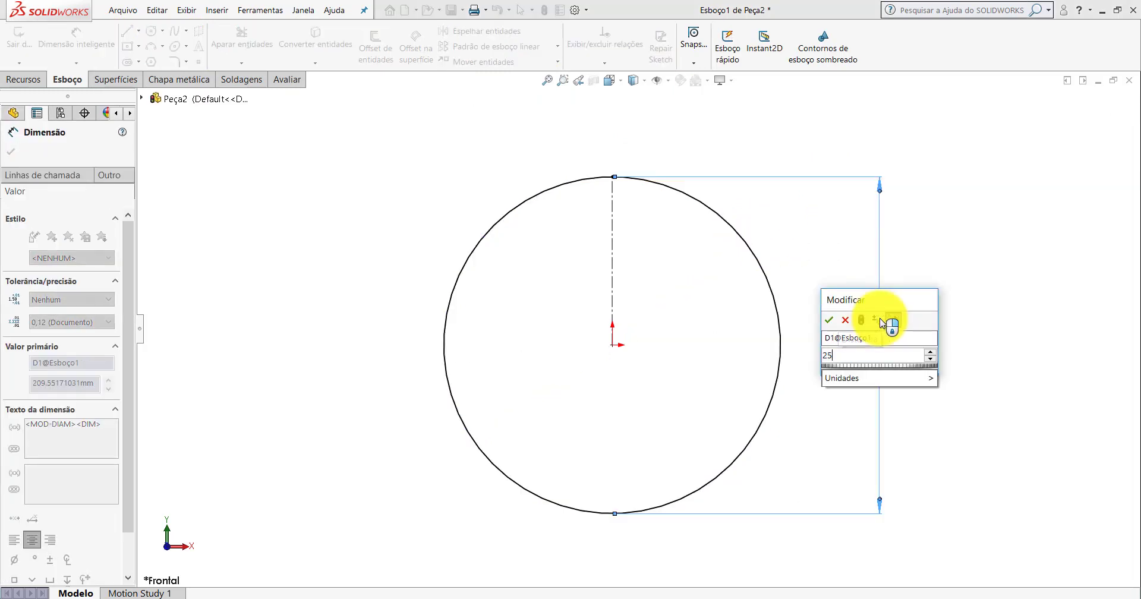
{"action": "type", "text": "0"}
{"action": "key", "text": "Return"}
{"action": "key", "text": "Escape"}
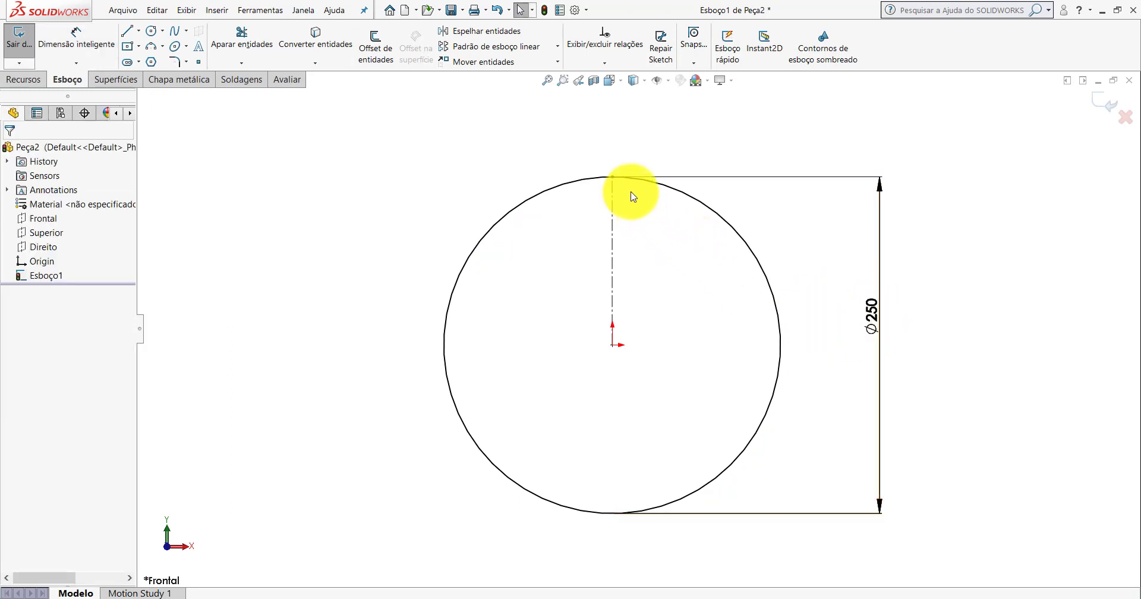
Split the circle with Split Entities at two points, one on each side of the centerline's upper end.
{"action": "scroll", "coordinate": [594, 227], "scroll_direction": "down", "scroll_amount": 5}
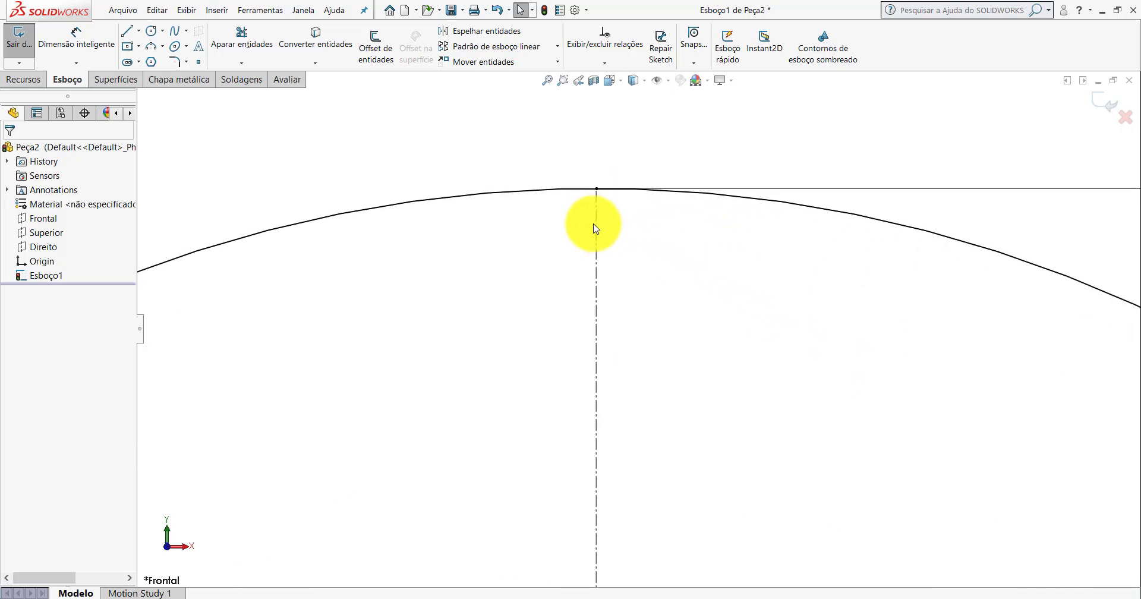
{"action": "right_click", "coordinate": [567, 194]}
{"action": "mouse_move", "coordinate": [651, 400]}
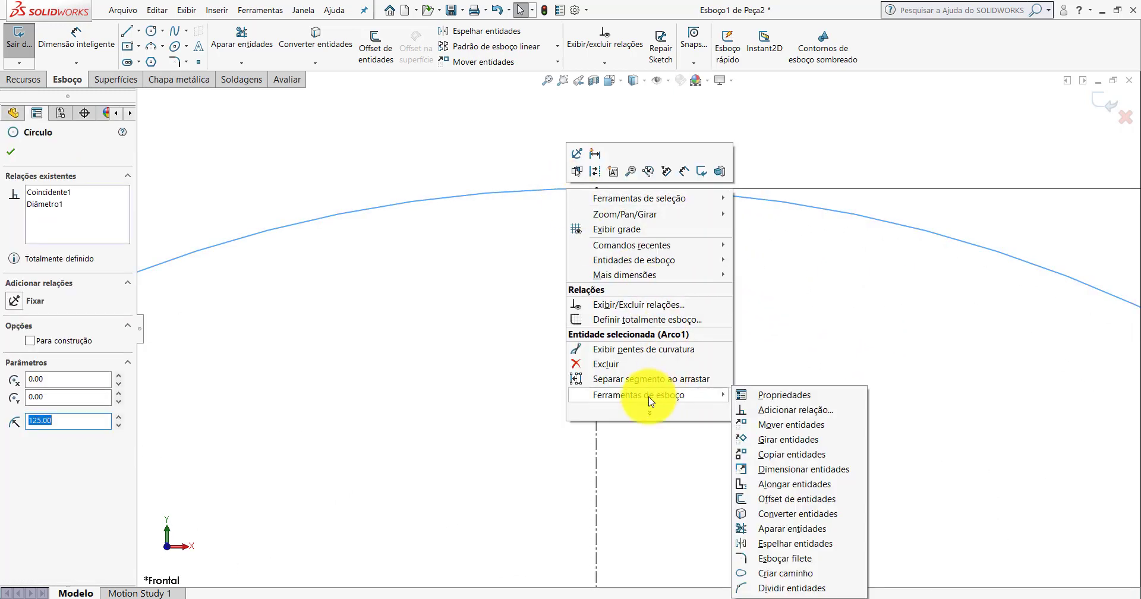
{"action": "left_click", "coordinate": [790, 587]}
{"action": "left_click", "coordinate": [596, 190]}
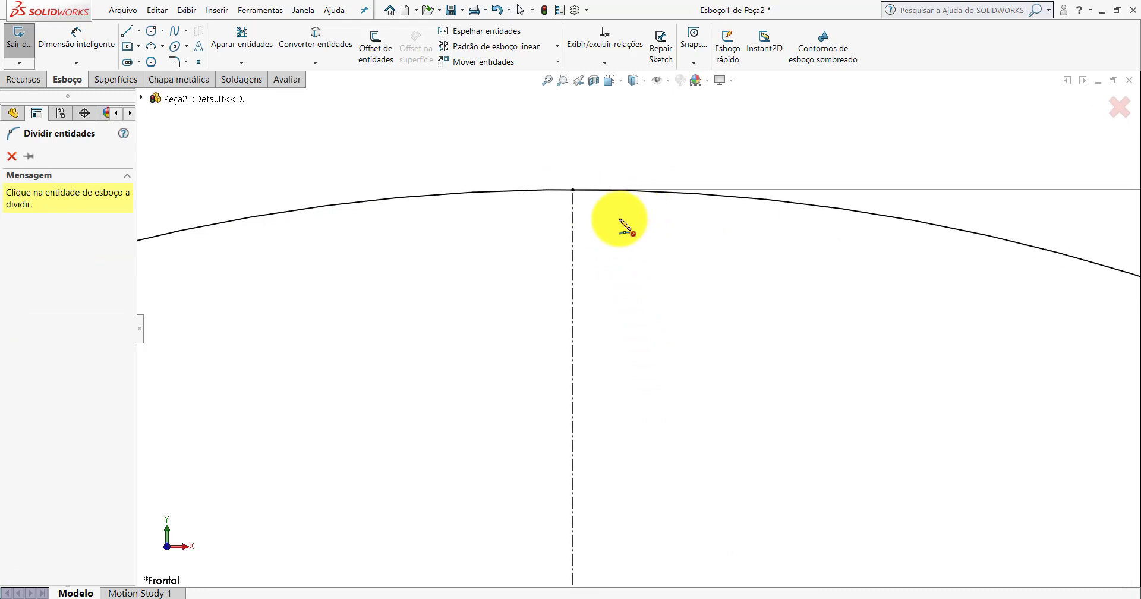
{"action": "left_click", "coordinate": [529, 195]}
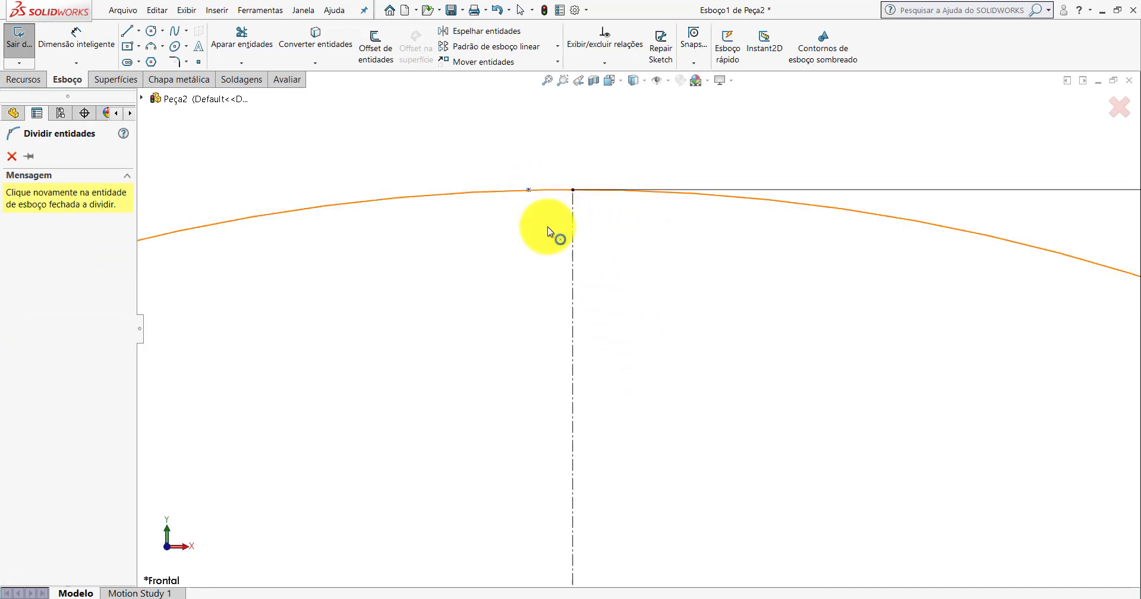
{"action": "left_click", "coordinate": [620, 192]}
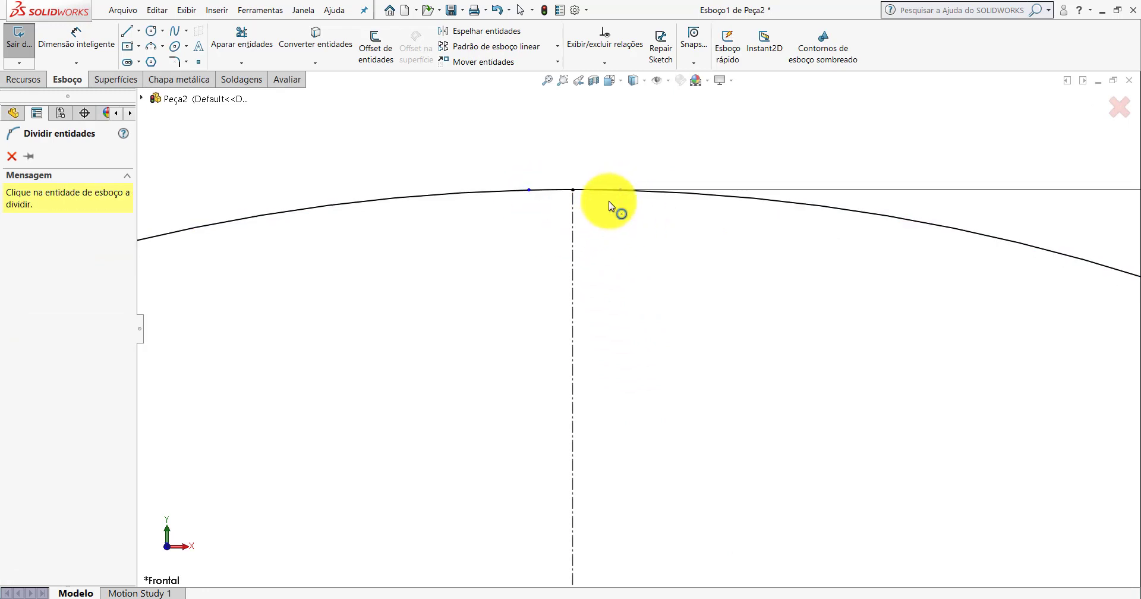
{"action": "left_click", "coordinate": [11, 156]}
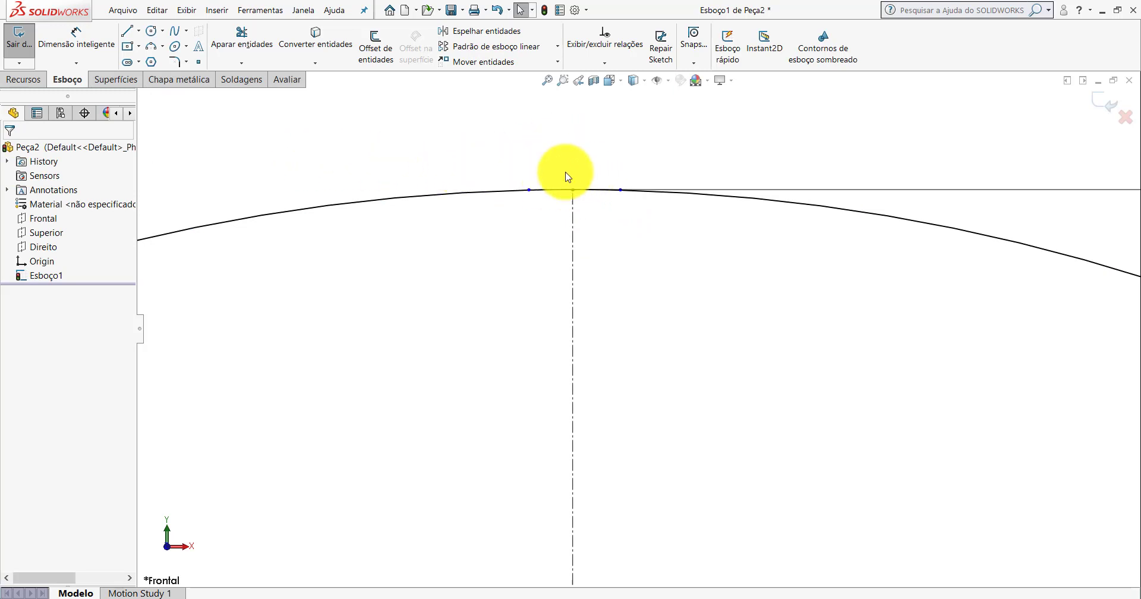
Check how the circle was divided by selecting the short top arc and the remaining large arc.
{"action": "scroll", "coordinate": [619, 297], "scroll_direction": "up", "scroll_amount": 3}
{"action": "scroll", "coordinate": [611, 289], "scroll_direction": "down", "scroll_amount": 2}
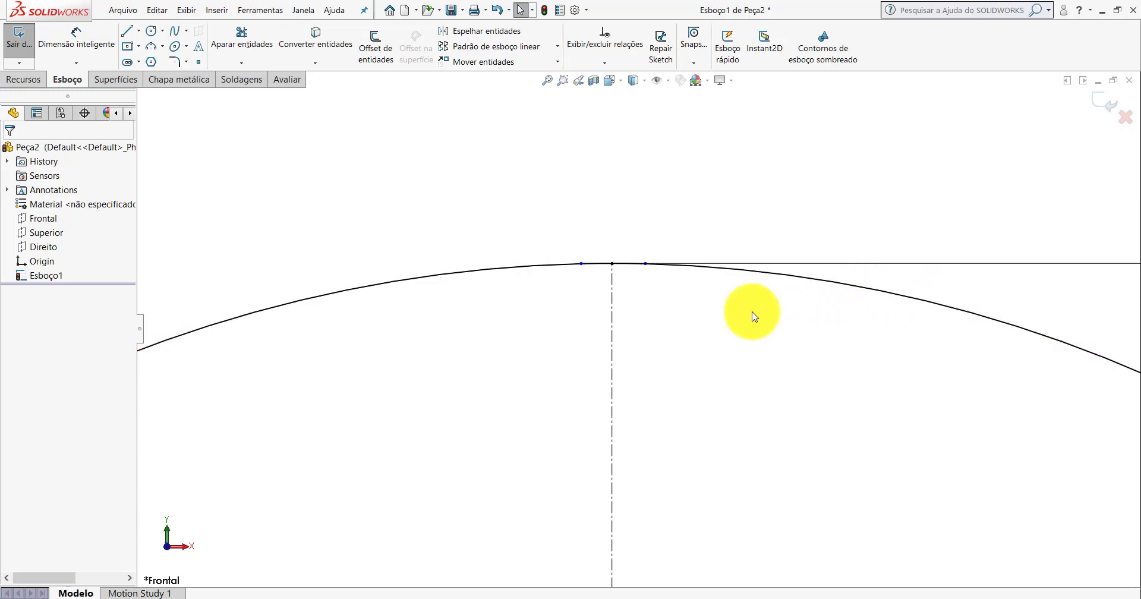
{"action": "scroll", "coordinate": [670, 306], "scroll_direction": "down", "scroll_amount": 2}
{"action": "scroll", "coordinate": [670, 310], "scroll_direction": "up", "scroll_amount": 1}
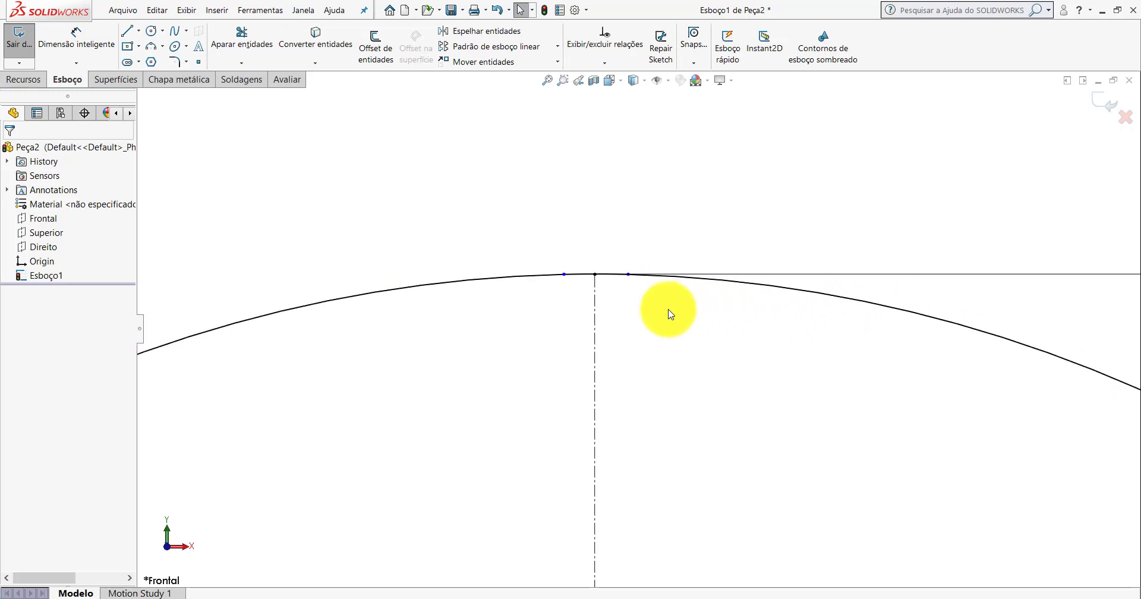
{"action": "left_click", "coordinate": [611, 274]}
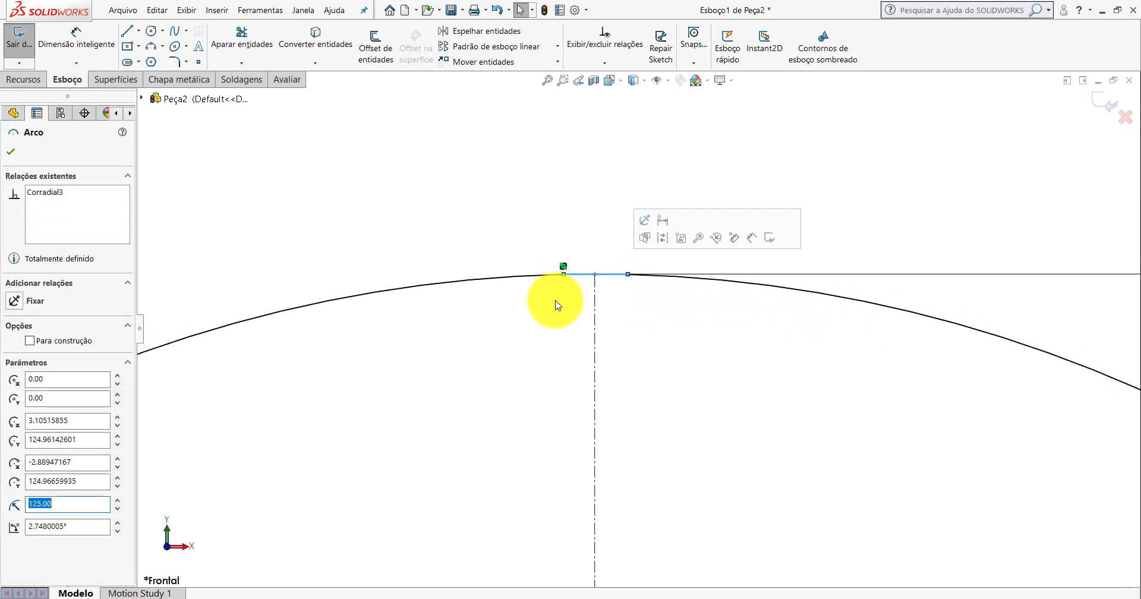
{"action": "left_click", "coordinate": [503, 279]}
{"action": "left_click", "coordinate": [687, 287]}
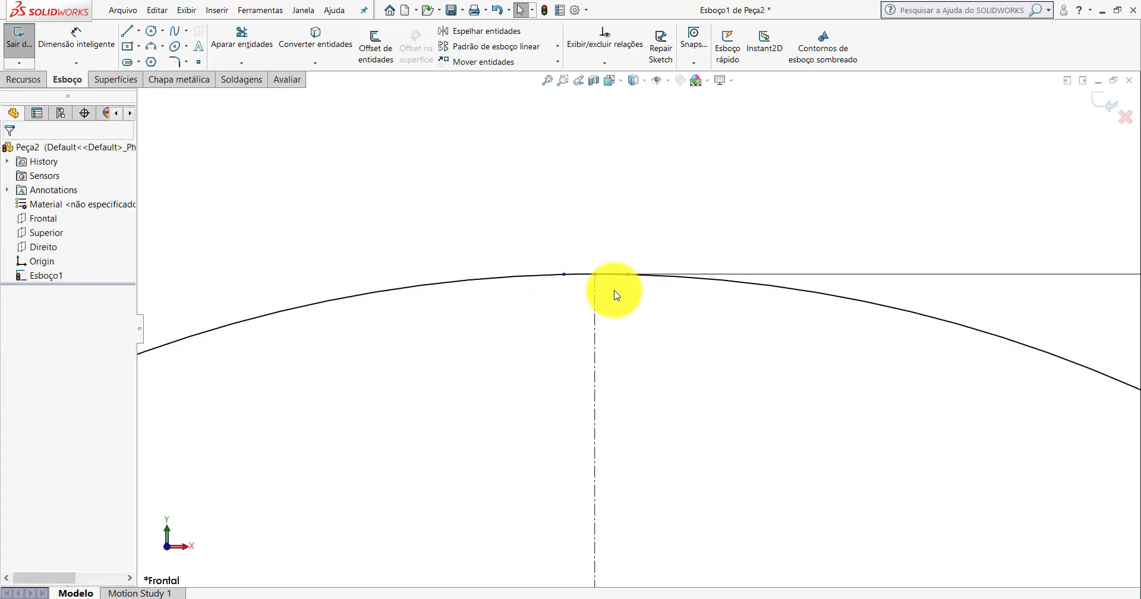
Make the two split points symmetric about the vertical centerline and convert the short top arc between them to construction geometry.
{"action": "scroll", "coordinate": [667, 291], "scroll_direction": "down", "scroll_amount": 1}
{"action": "scroll", "coordinate": [651, 287], "scroll_direction": "down", "scroll_amount": 1}
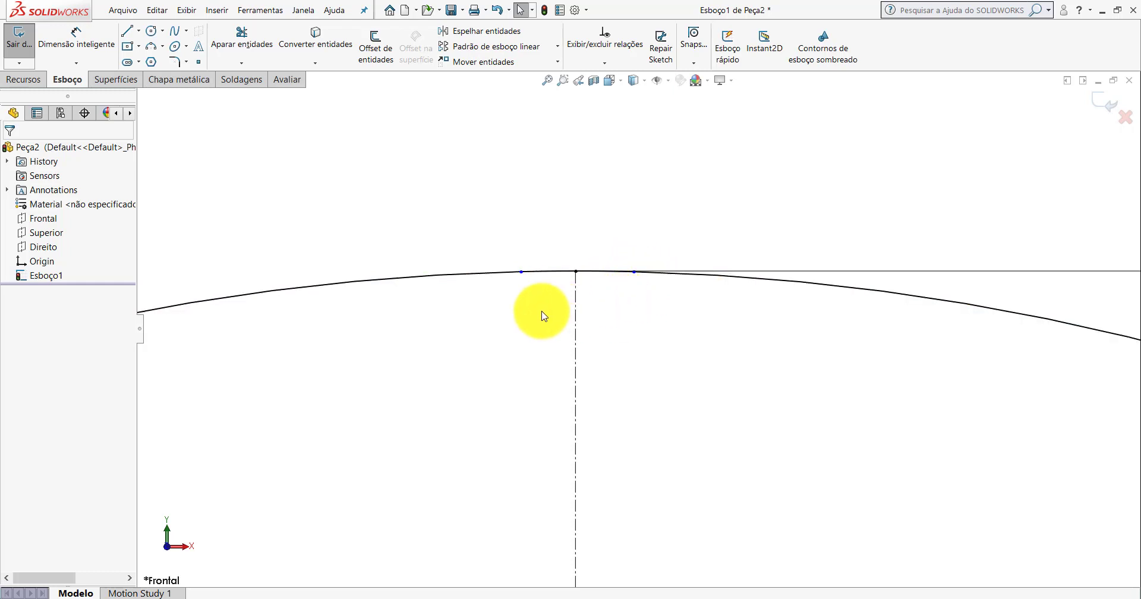
{"action": "left_click", "coordinate": [521, 272]}
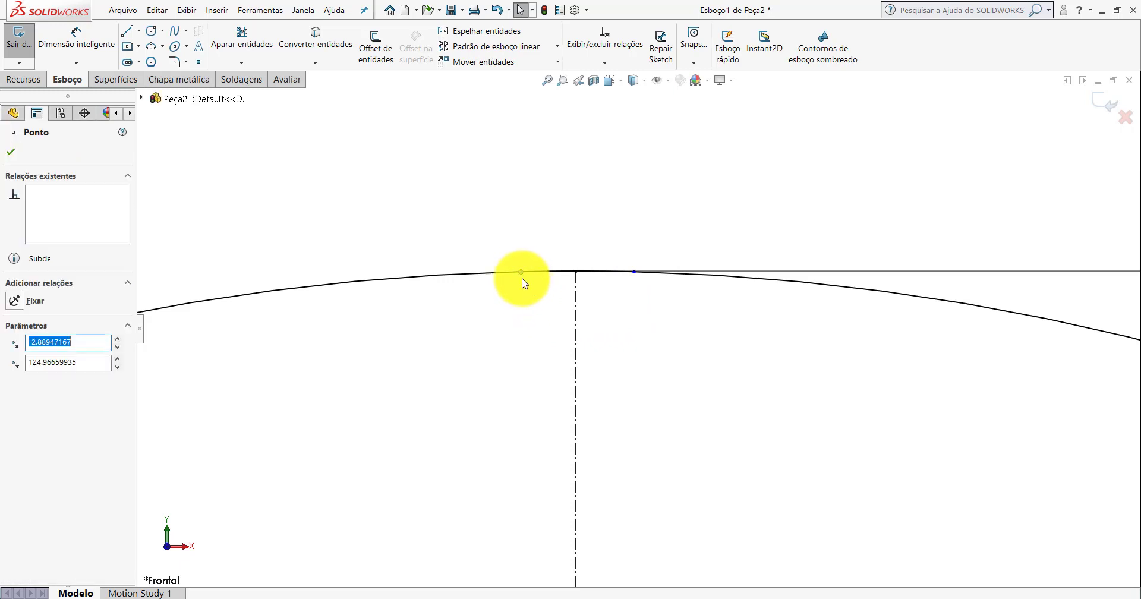
{"action": "left_click", "coordinate": [634, 272], "text": "ctrl"}
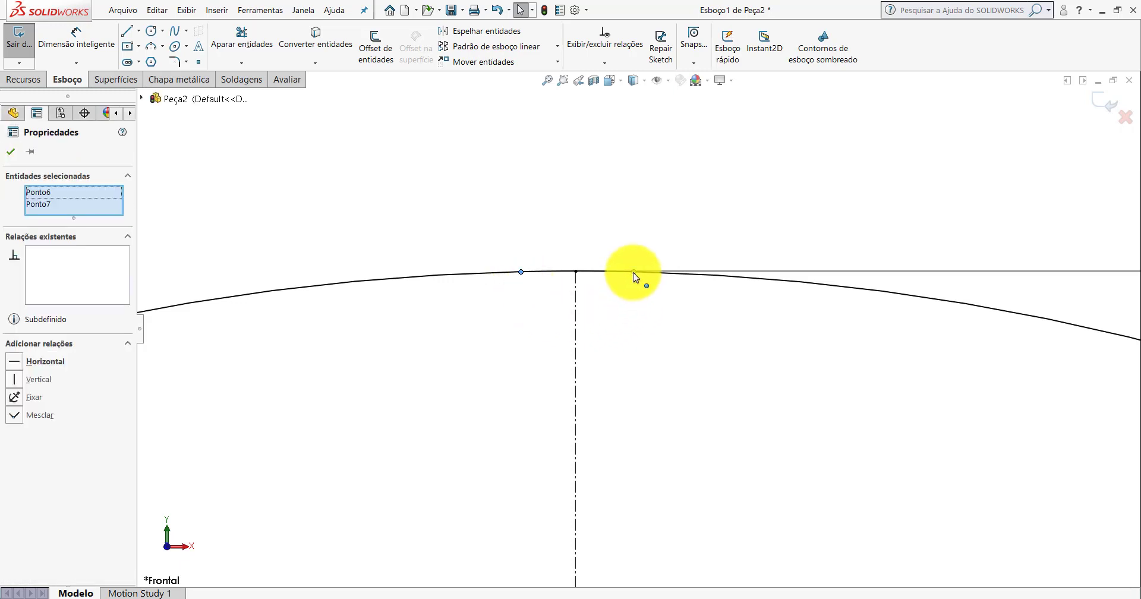
{"action": "left_click", "coordinate": [576, 331], "text": "ctrl"}
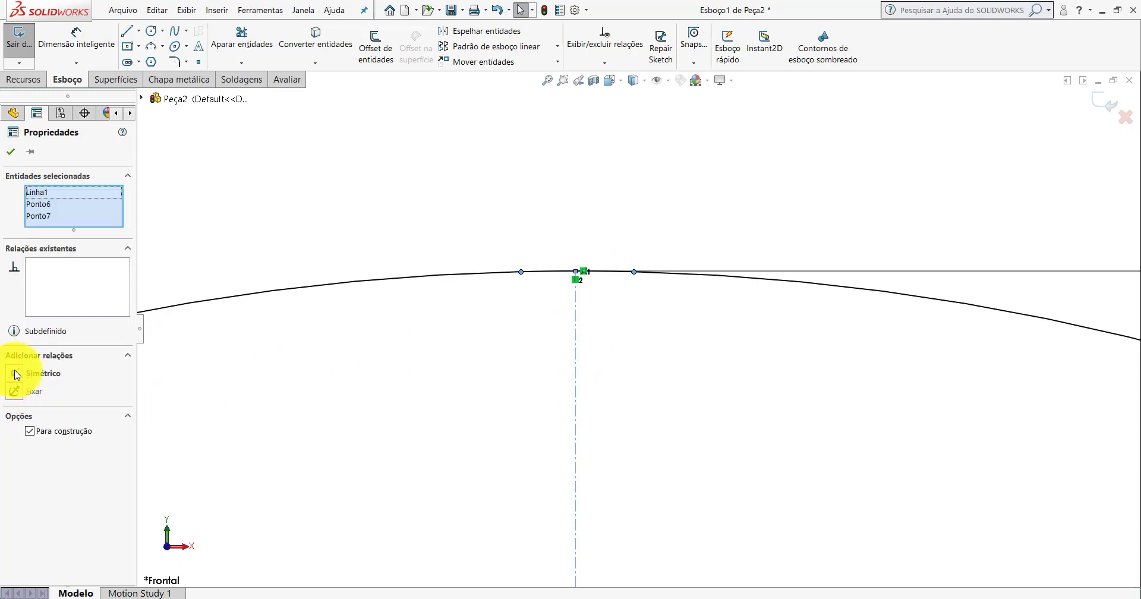
{"action": "left_click", "coordinate": [11, 152]}
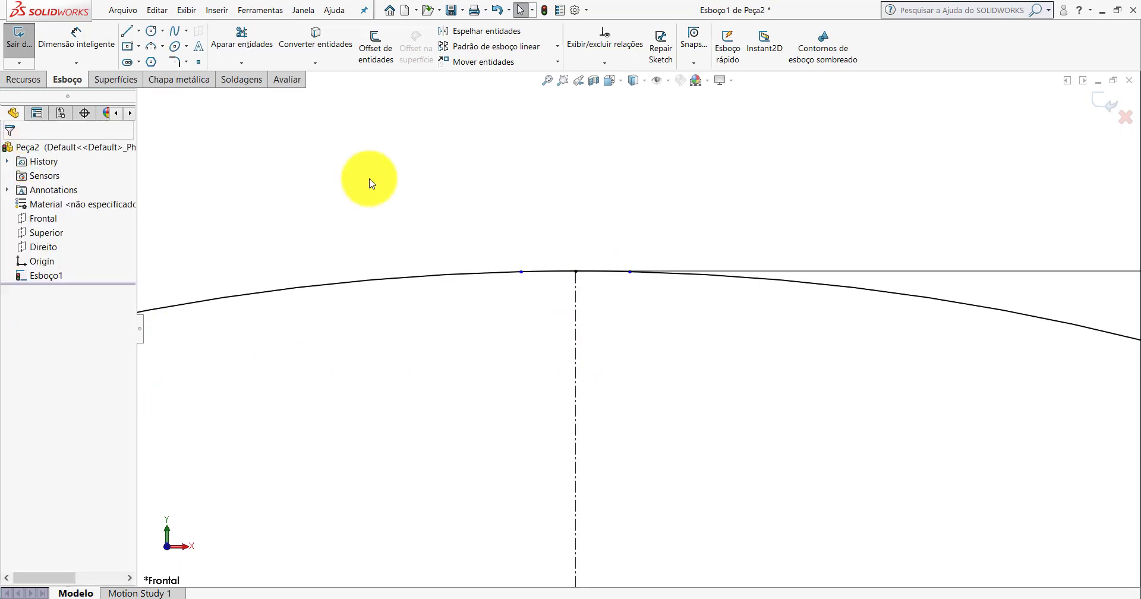
{"action": "left_click", "coordinate": [552, 274]}
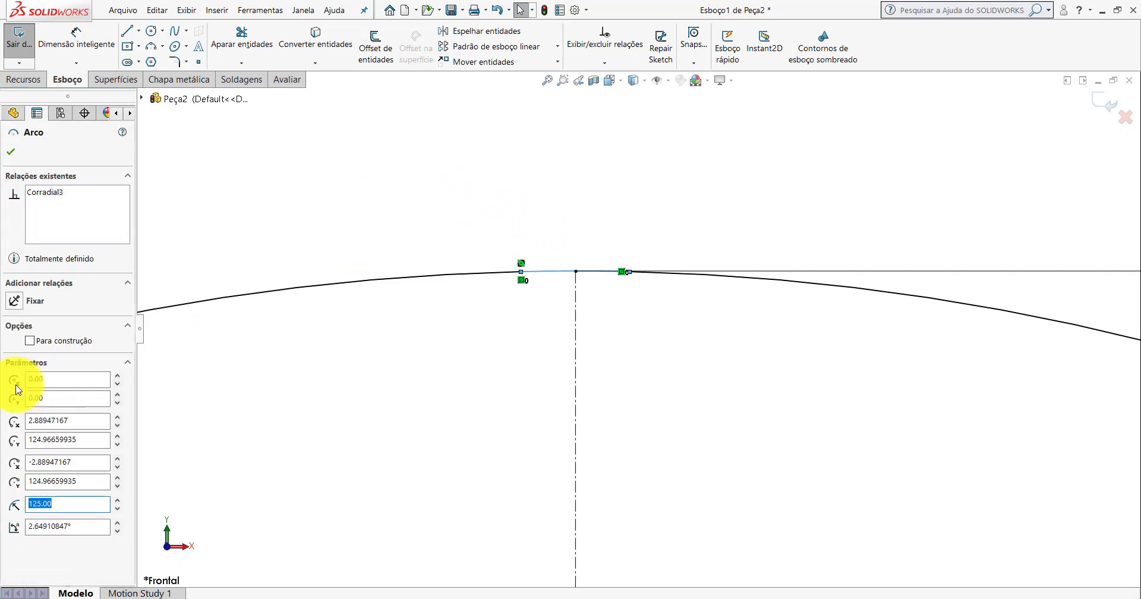
{"action": "left_click", "coordinate": [10, 153]}
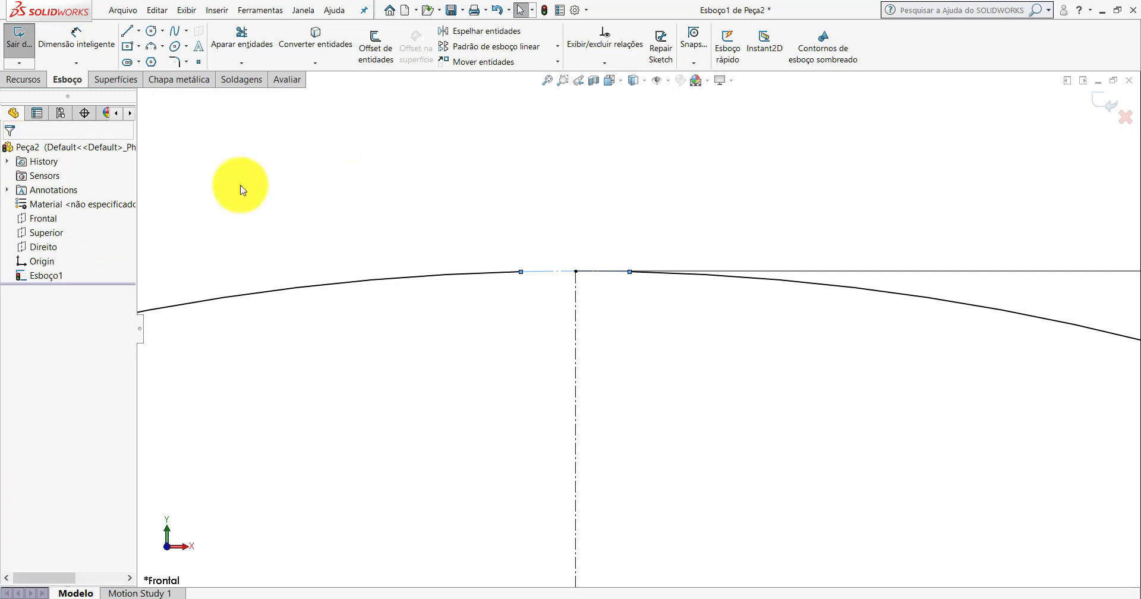
Dimension the gap between the two split points as 2 mm and exit the circle sketch.
{"action": "left_click", "coordinate": [95, 48]}
{"action": "left_click", "coordinate": [521, 272]}
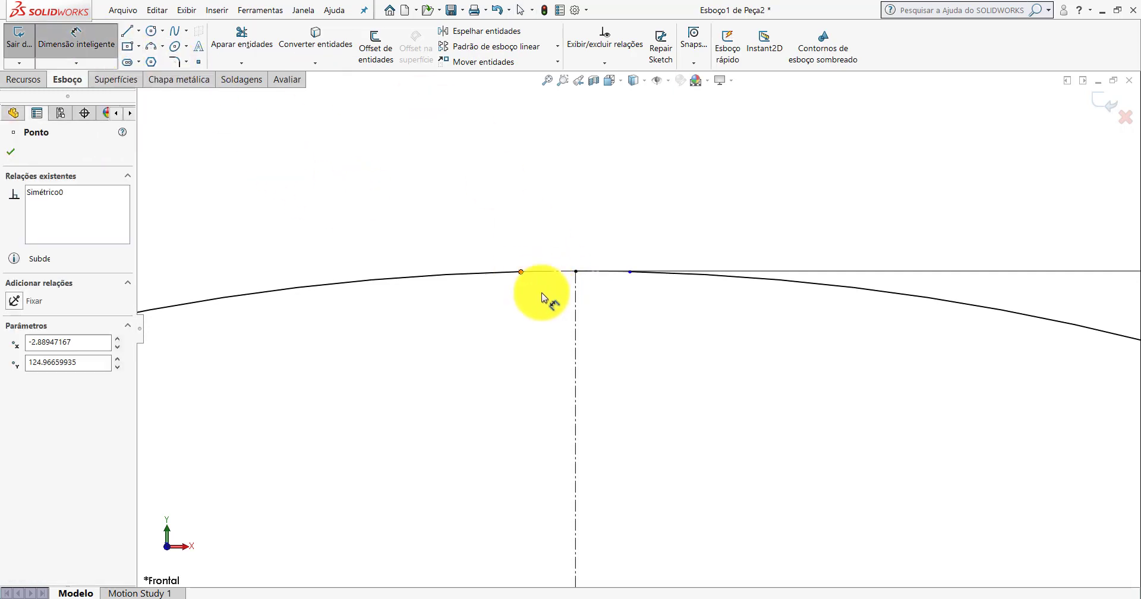
{"action": "left_click", "coordinate": [629, 272]}
{"action": "left_click", "coordinate": [587, 199]}
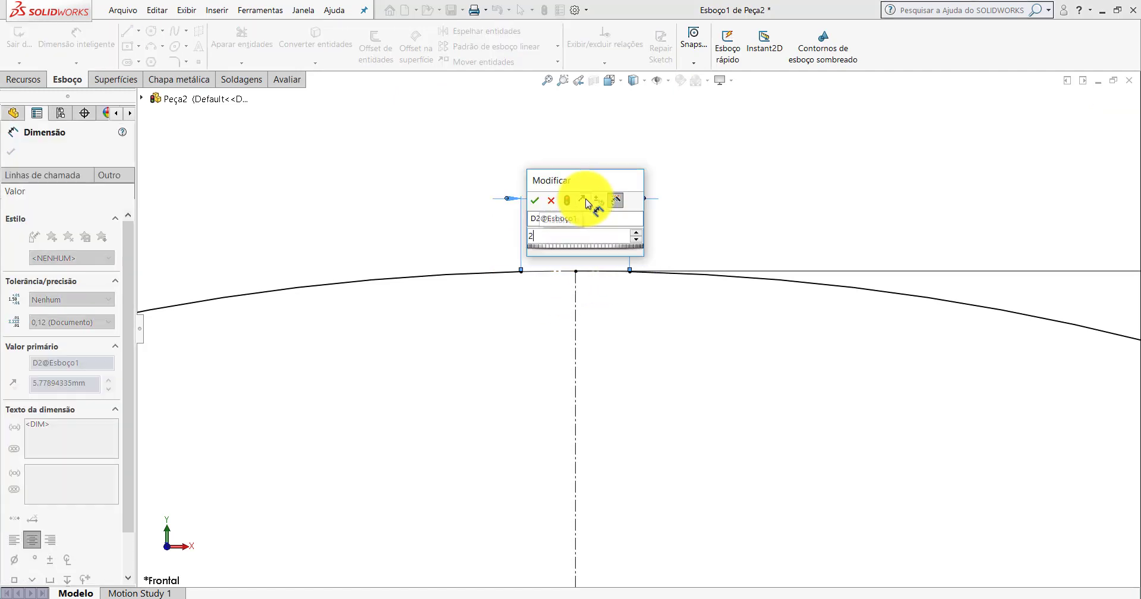
{"action": "type", "text": "2"}
{"action": "key", "text": "Return"}
{"action": "left_click", "coordinate": [721, 207]}
{"action": "scroll", "coordinate": [720, 241], "scroll_direction": "up", "scroll_amount": 15}
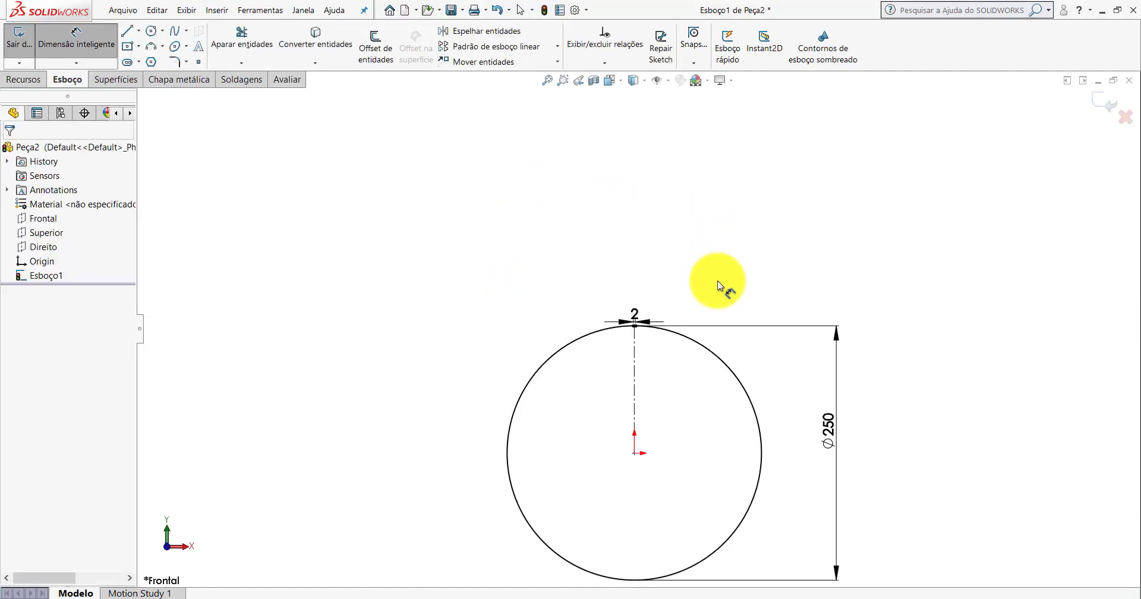
{"action": "scroll", "coordinate": [671, 350], "scroll_direction": "down", "scroll_amount": 4}
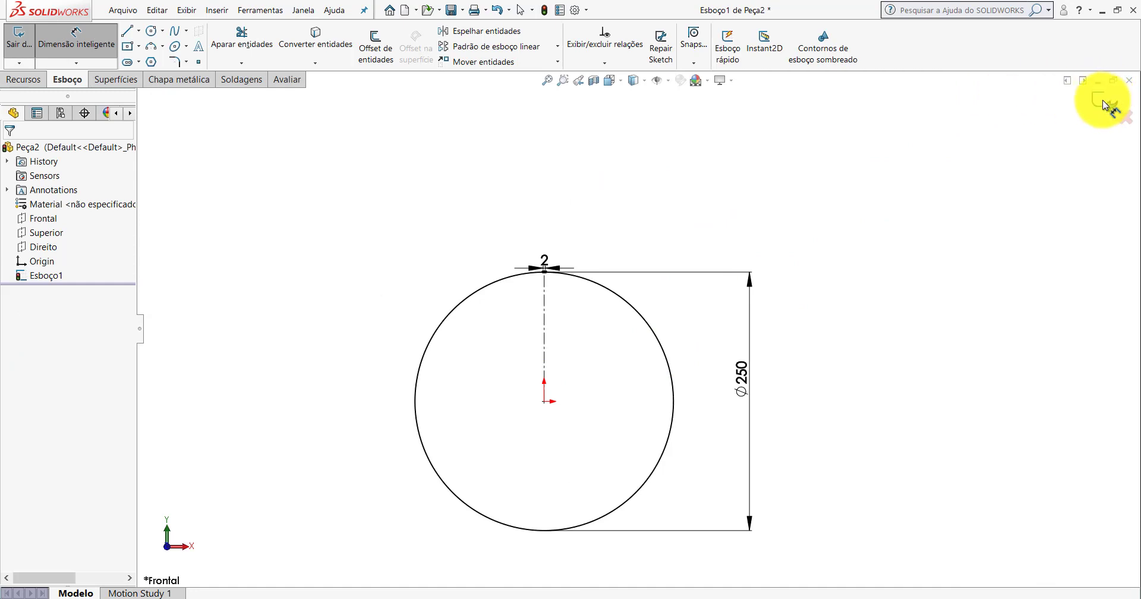
{"action": "left_click", "coordinate": [717, 225]}
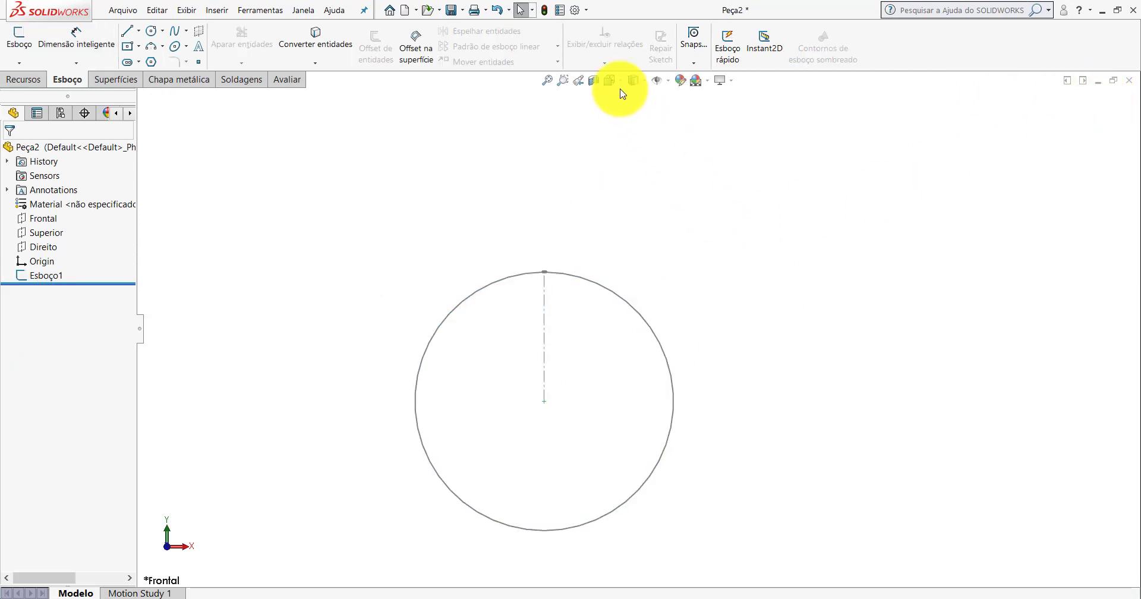
Show the Frontal plane and set the model to the isometric view.
{"action": "left_click", "coordinate": [619, 82]}
{"action": "left_click", "coordinate": [676, 108]}
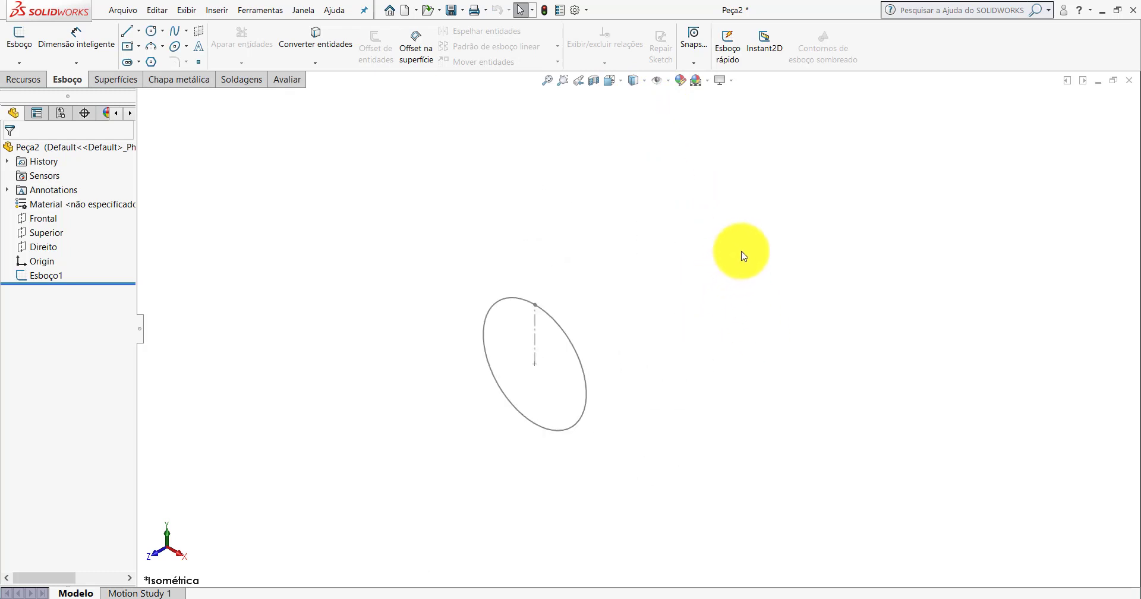
{"action": "scroll", "coordinate": [696, 256], "scroll_direction": "down", "scroll_amount": 3}
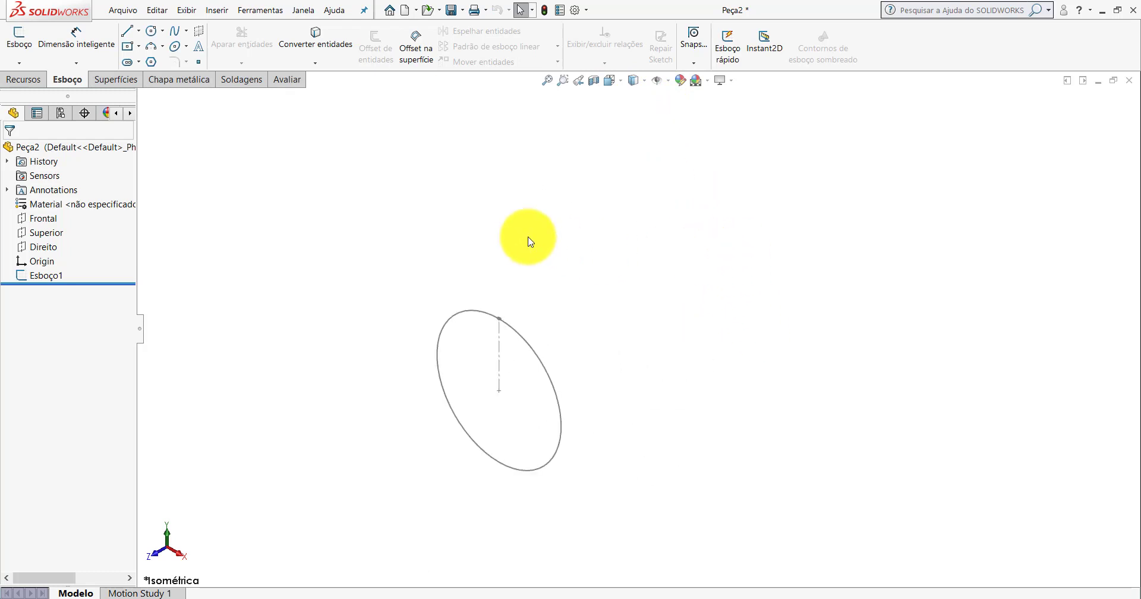
{"action": "right_click", "coordinate": [49, 221]}
{"action": "left_click", "coordinate": [77, 201]}
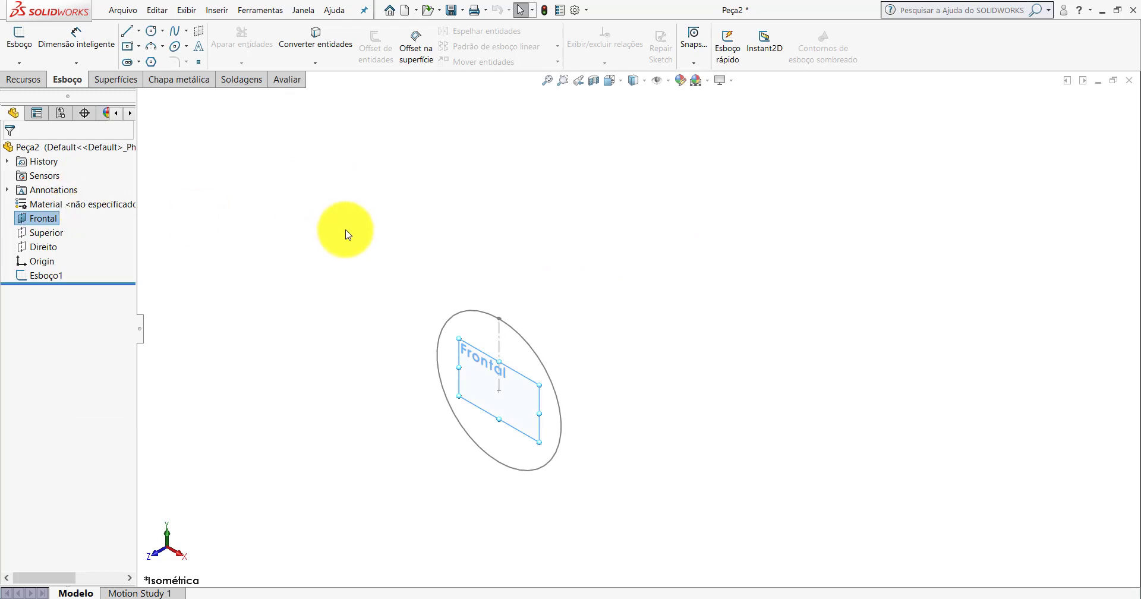
{"action": "scroll", "coordinate": [542, 398], "scroll_direction": "down", "scroll_amount": 2}
{"action": "mouse_move", "coordinate": [502, 342]}
{"action": "middle_mouse_down"}
{"action": "mouse_move", "coordinate": [440, 306]}
{"action": "mouse_move", "coordinate": [487, 294]}
{"action": "middle_mouse_up"}
{"action": "left_click", "coordinate": [633, 81]}
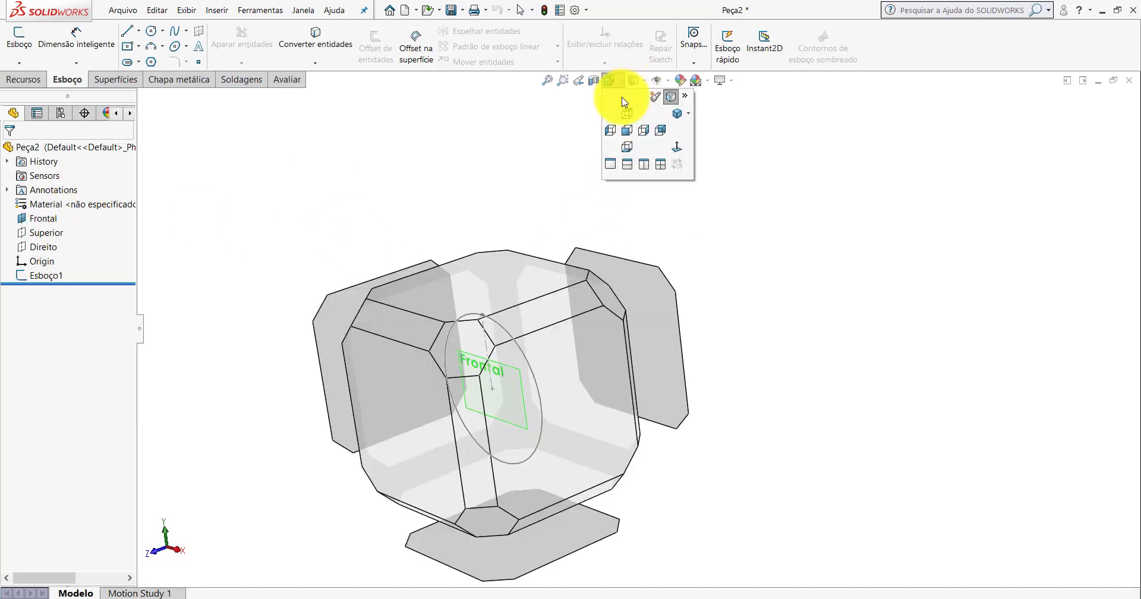
{"action": "left_click", "coordinate": [687, 109]}
{"action": "scroll", "coordinate": [707, 238], "scroll_direction": "up", "scroll_amount": 2}
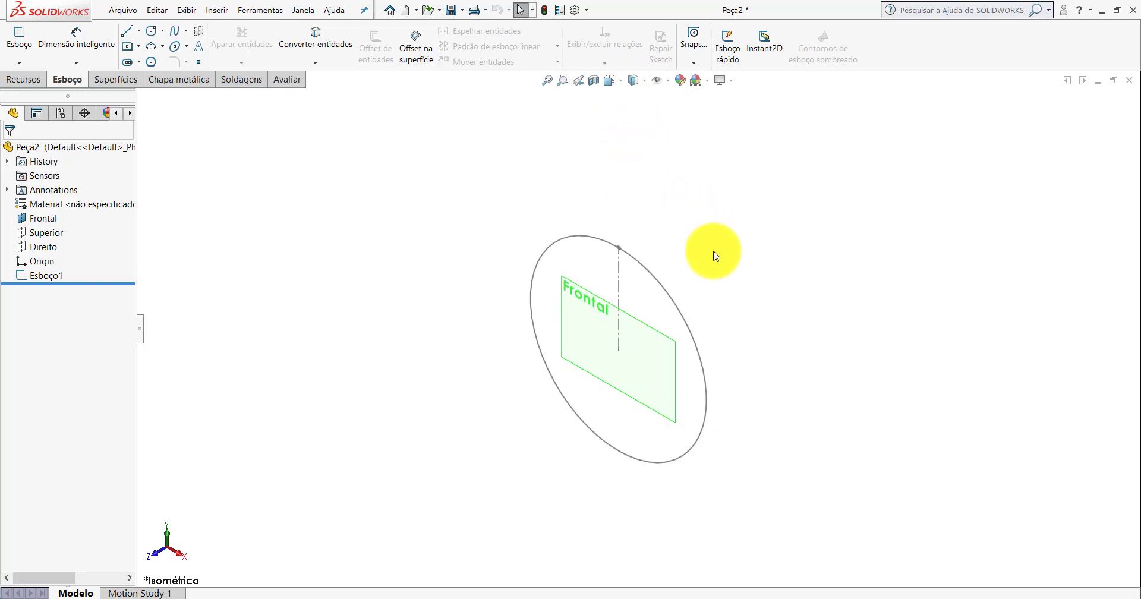
{"action": "scroll", "coordinate": [593, 341], "scroll_direction": "down", "scroll_amount": 2}
{"action": "scroll", "coordinate": [740, 319], "scroll_direction": "up", "scroll_amount": 2}
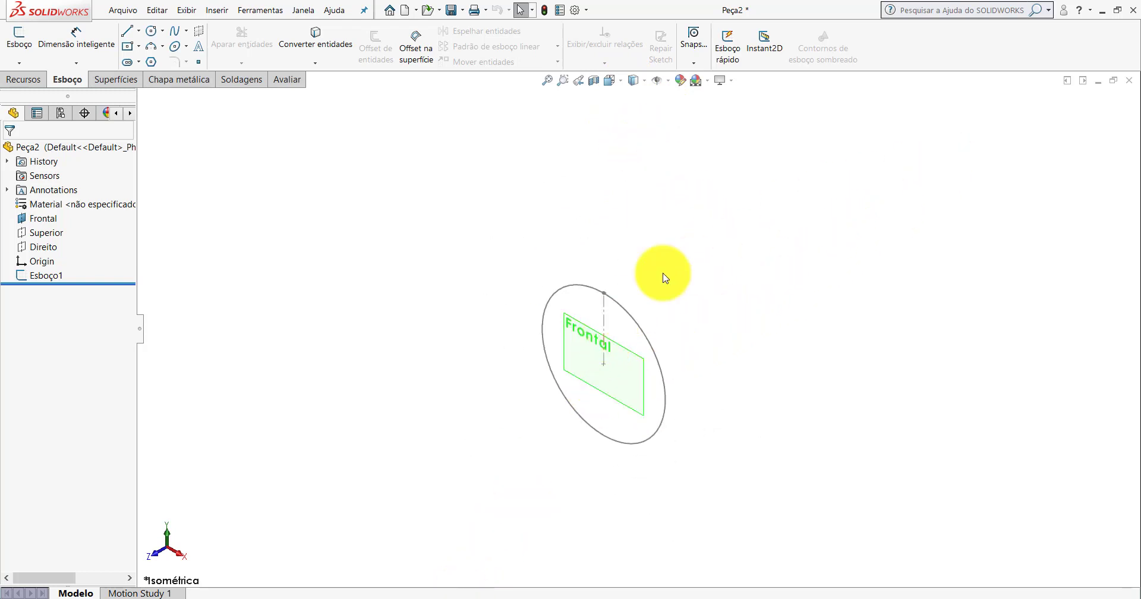
Examine the finished cone in Peça1, checking its seam and both end openings from the right-side and isometric views.
{"action": "left_click", "coordinate": [422, 598]}
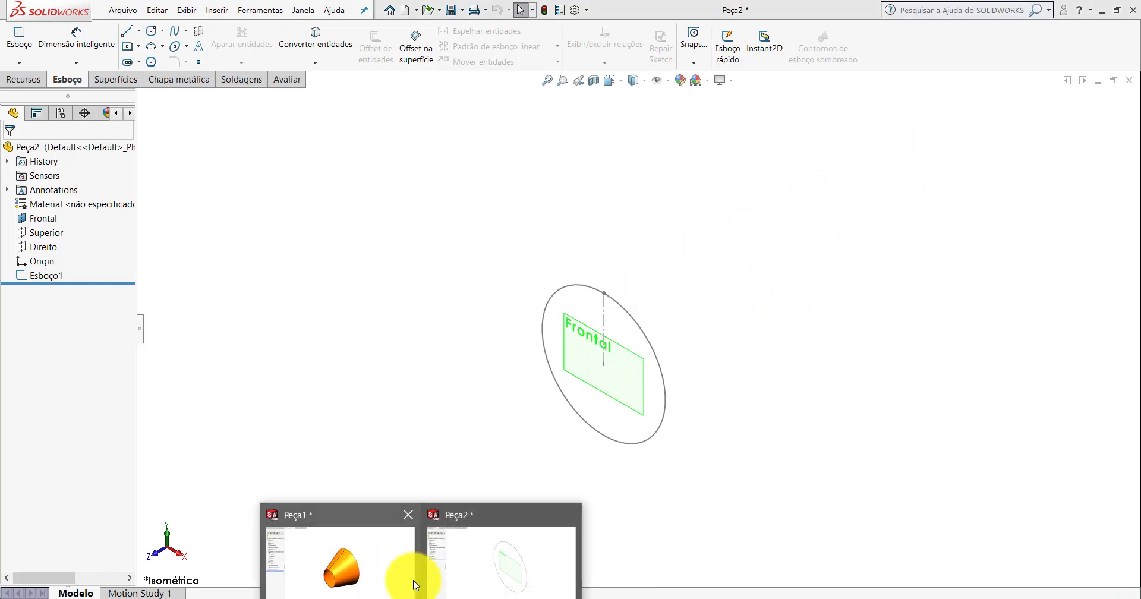
{"action": "left_click", "coordinate": [402, 575]}
{"action": "left_click", "coordinate": [477, 306]}
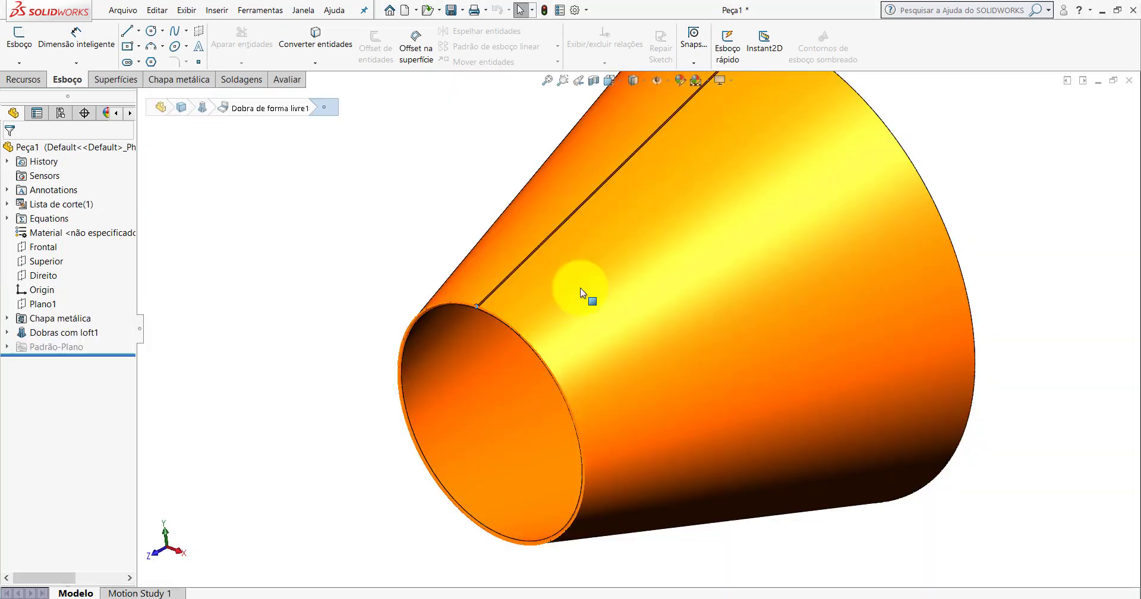
{"action": "scroll", "coordinate": [701, 210], "scroll_direction": "up", "scroll_amount": 5}
{"action": "scroll", "coordinate": [701, 210], "scroll_direction": "down", "scroll_amount": 5}
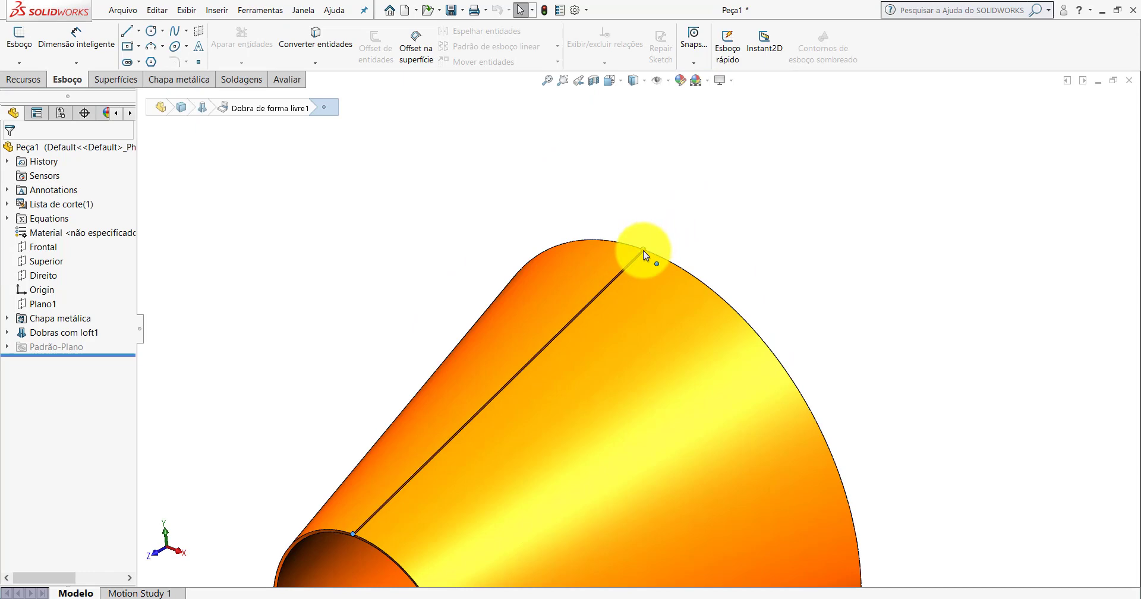
{"action": "scroll", "coordinate": [641, 253], "scroll_direction": "up", "scroll_amount": 4}
{"action": "scroll", "coordinate": [594, 315], "scroll_direction": "down", "scroll_amount": 2}
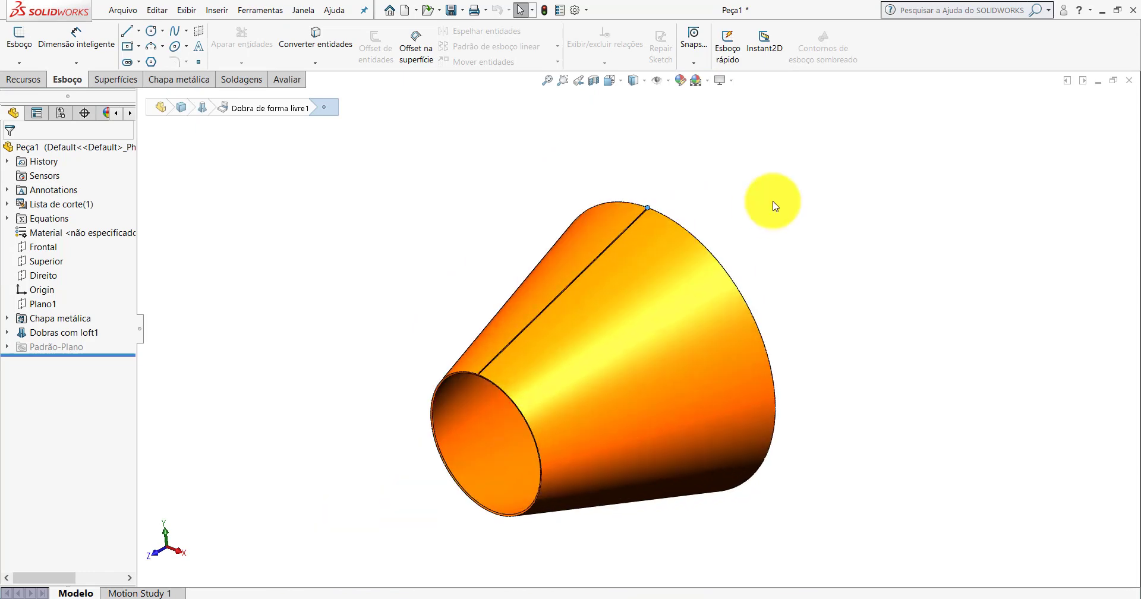
{"action": "middle_click_drag", "start_coordinate": [694, 275], "coordinate": [670, 247]}
{"action": "key", "text": "space"}
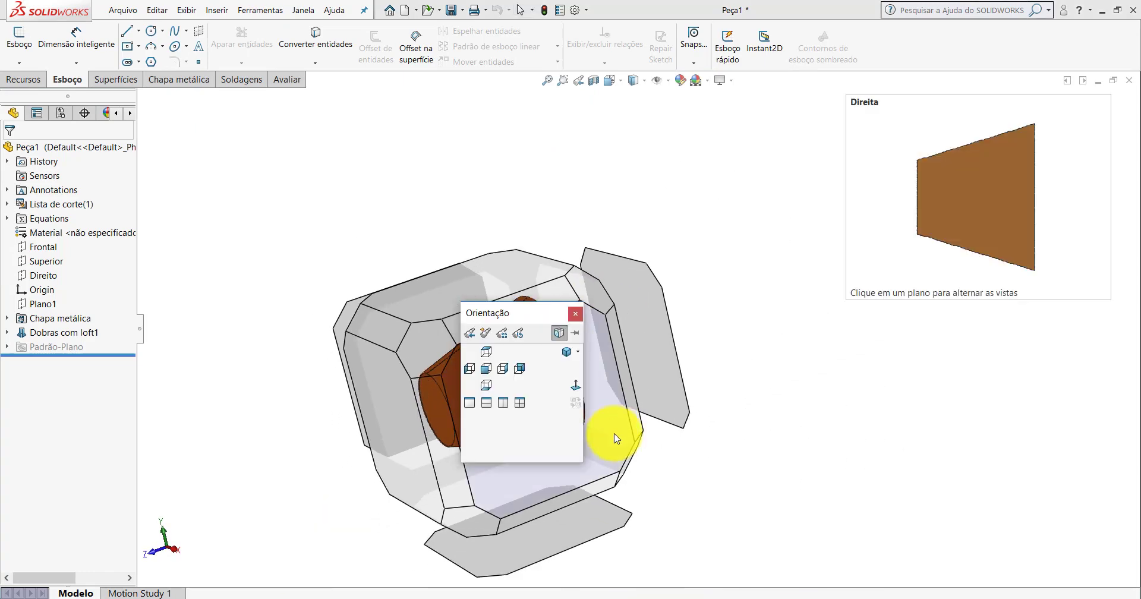
{"action": "key", "text": "ctrl+4"}
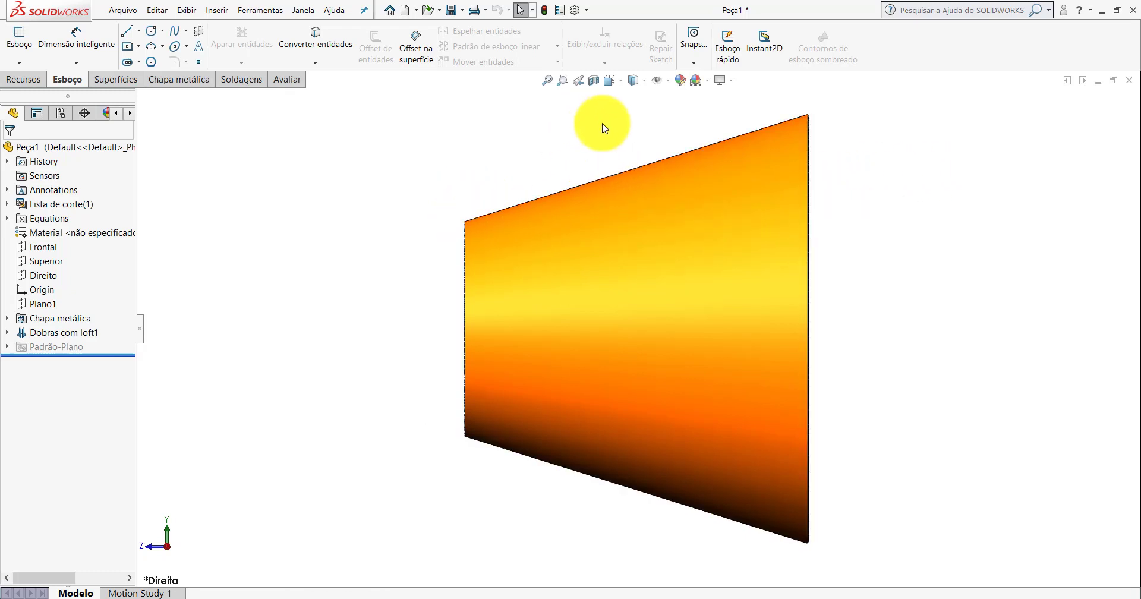
{"action": "left_click", "coordinate": [610, 80]}
{"action": "left_click", "coordinate": [668, 126]}
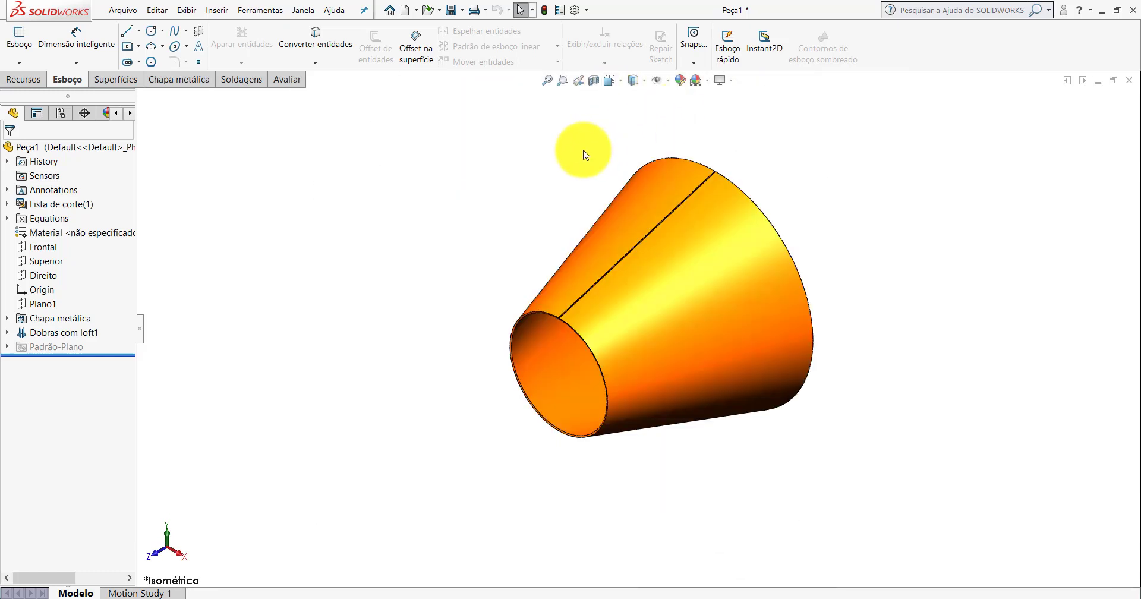
{"action": "scroll", "coordinate": [790, 259], "scroll_direction": "down", "scroll_amount": 1}
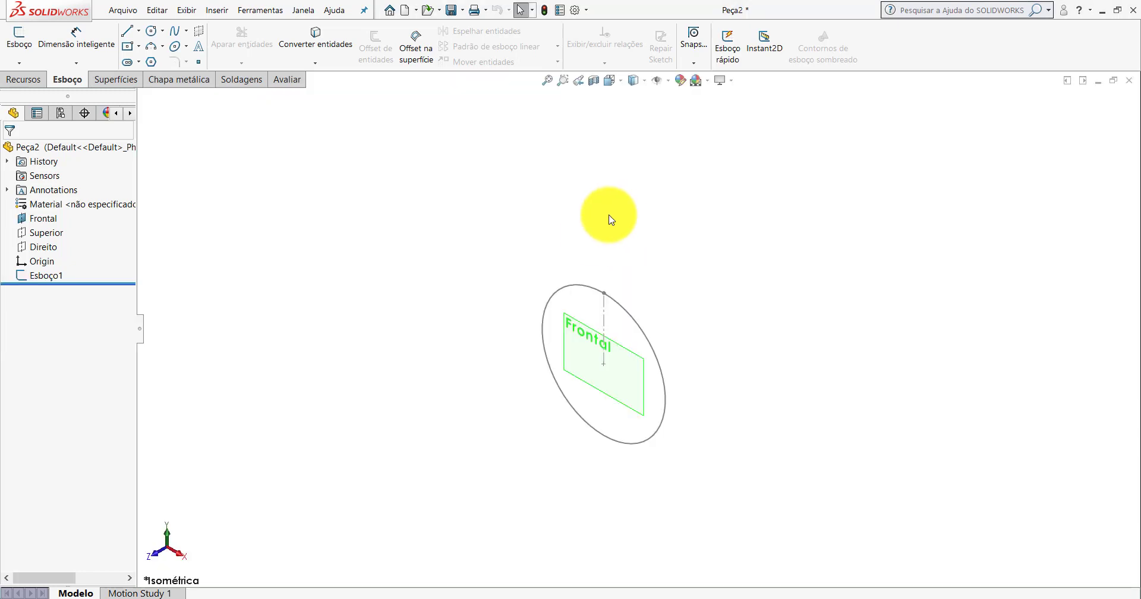
Create a reference plane parallel to the Frontal plane at an offset of 400 mm with the distance direction inverted.
{"action": "left_click", "coordinate": [600, 340]}
{"action": "left_click", "coordinate": [31, 80]}
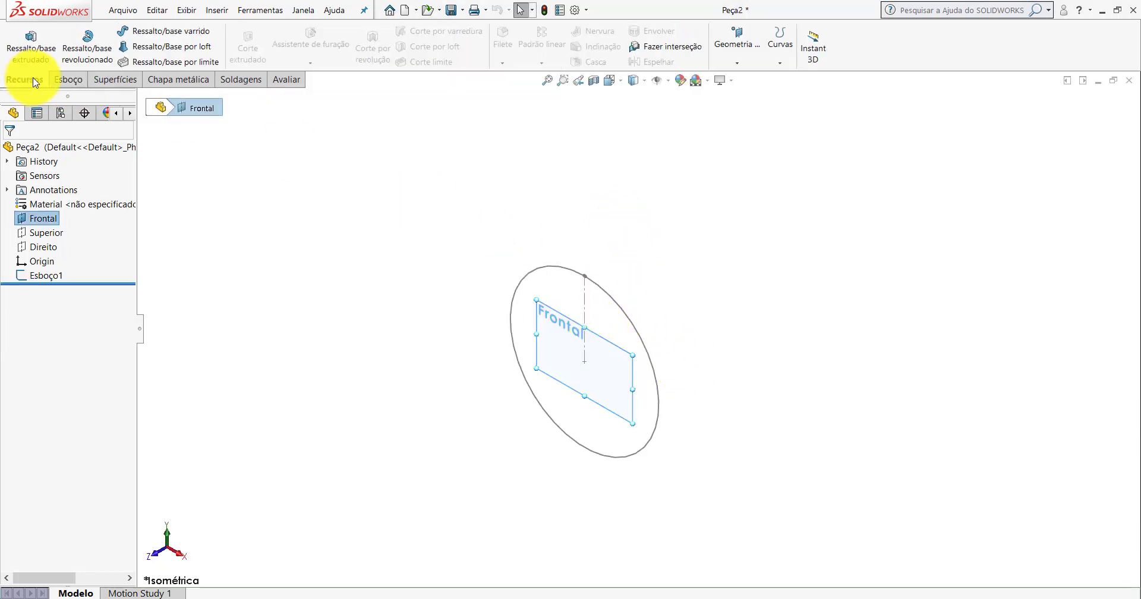
{"action": "left_click", "coordinate": [736, 63]}
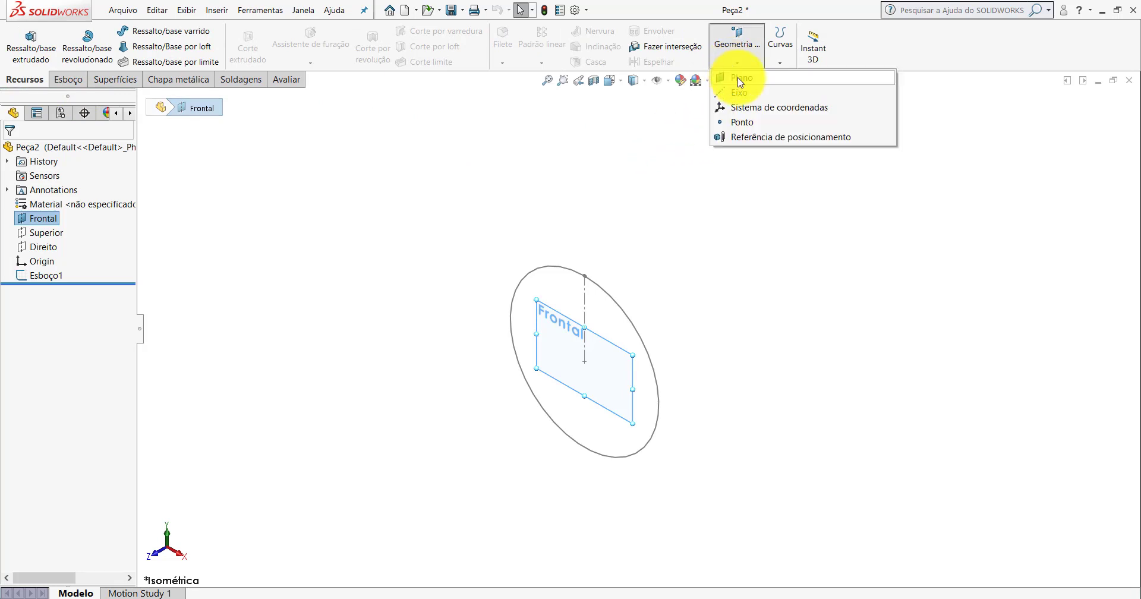
{"action": "left_click", "coordinate": [744, 84]}
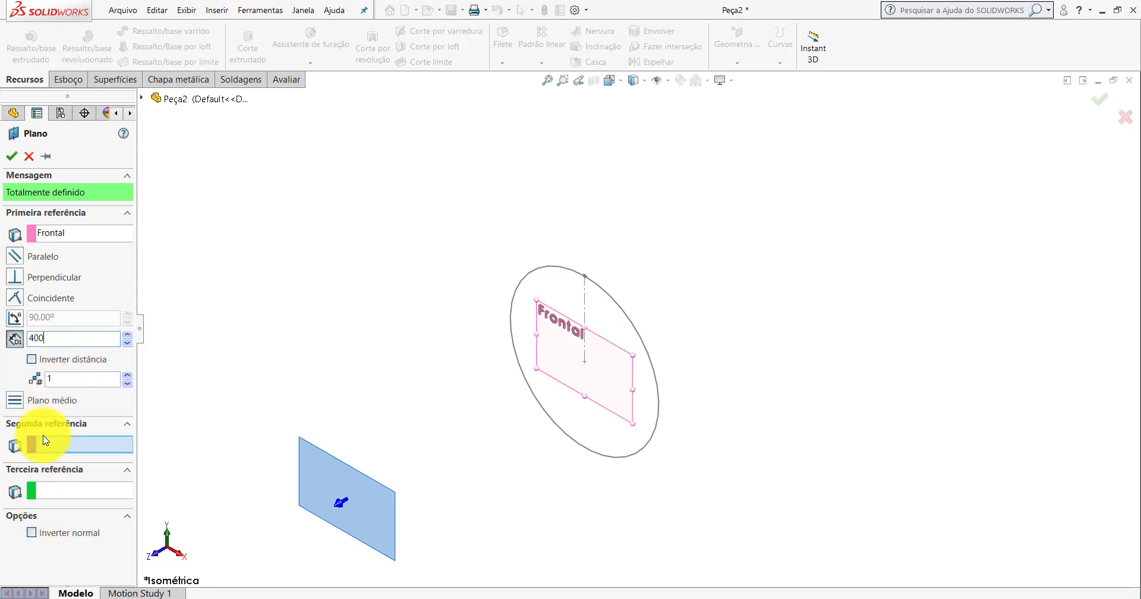
{"action": "left_click", "coordinate": [31, 360]}
{"action": "middle_click_drag", "start_coordinate": [712, 313], "coordinate": [646, 345]}
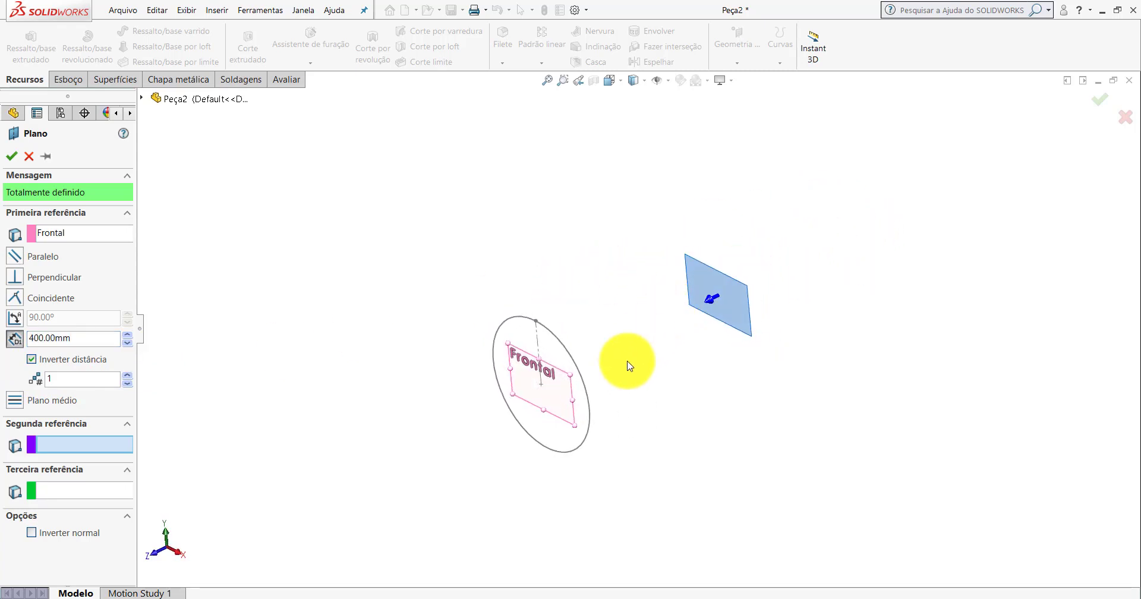
{"action": "scroll", "coordinate": [759, 296], "scroll_direction": "down", "scroll_amount": 1}
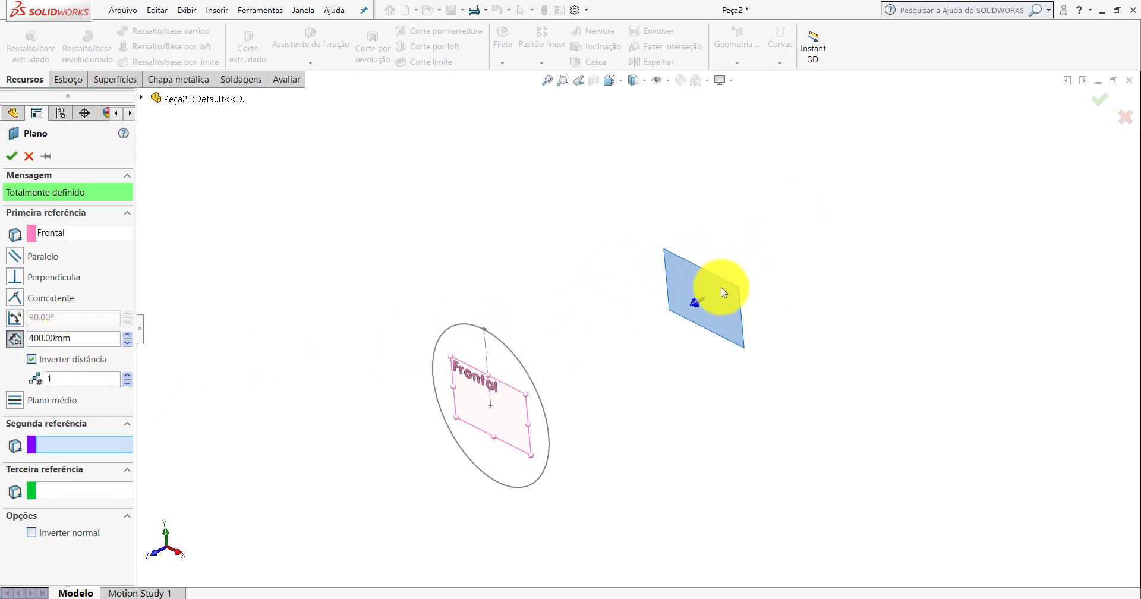
{"action": "middle_click_drag", "start_coordinate": [708, 293], "coordinate": [611, 229]}
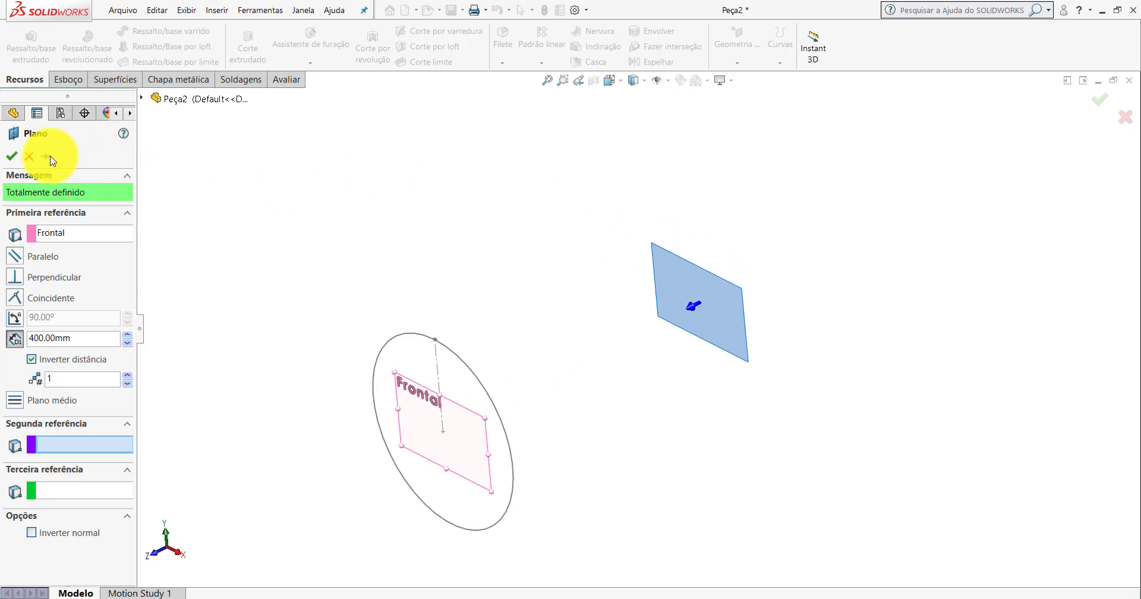
{"action": "left_click", "coordinate": [11, 156]}
Start a new sketch on the offset plane Plano1.
{"action": "right_click", "coordinate": [458, 225]}
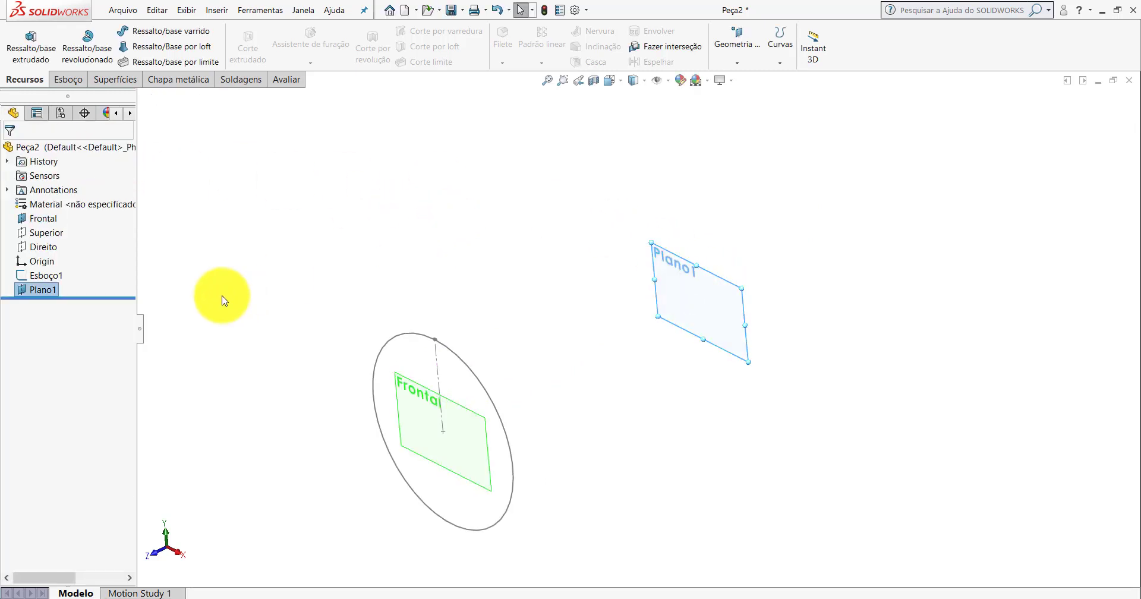
{"action": "right_click", "coordinate": [27, 294]}
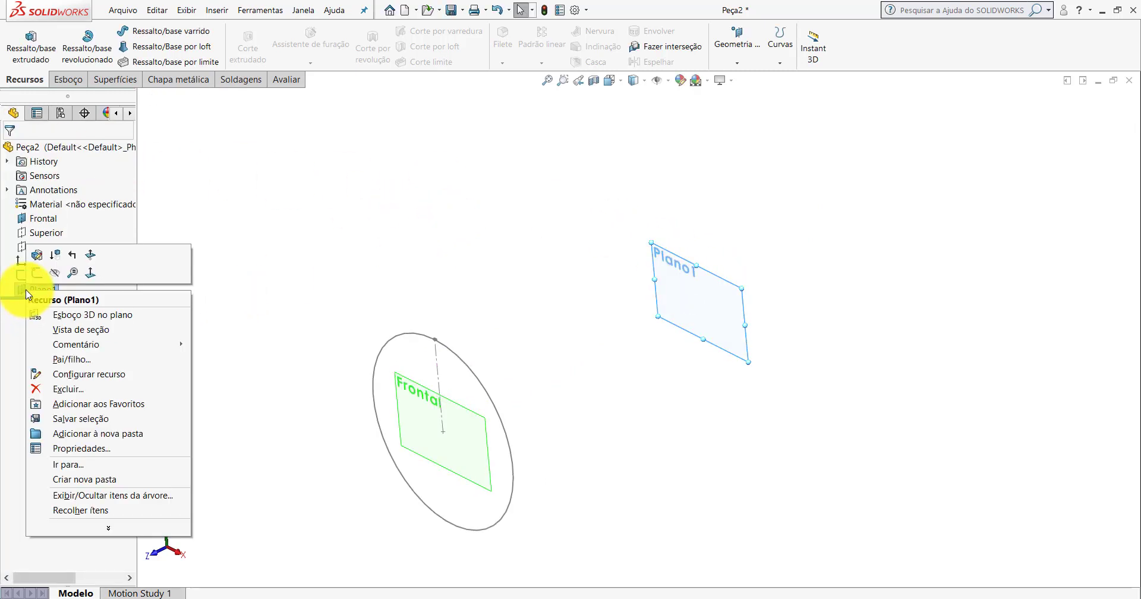
{"action": "left_click", "coordinate": [38, 274]}
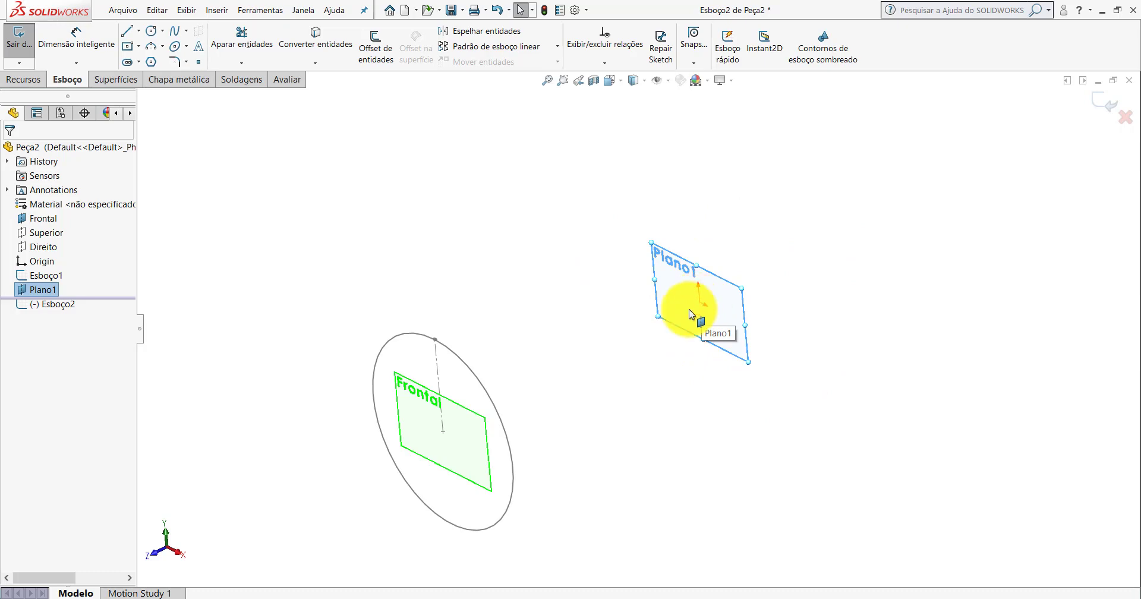
Set the view normal to the new sketch and hide the Plano1 and Frontal reference planes.
{"action": "key", "text": "space"}
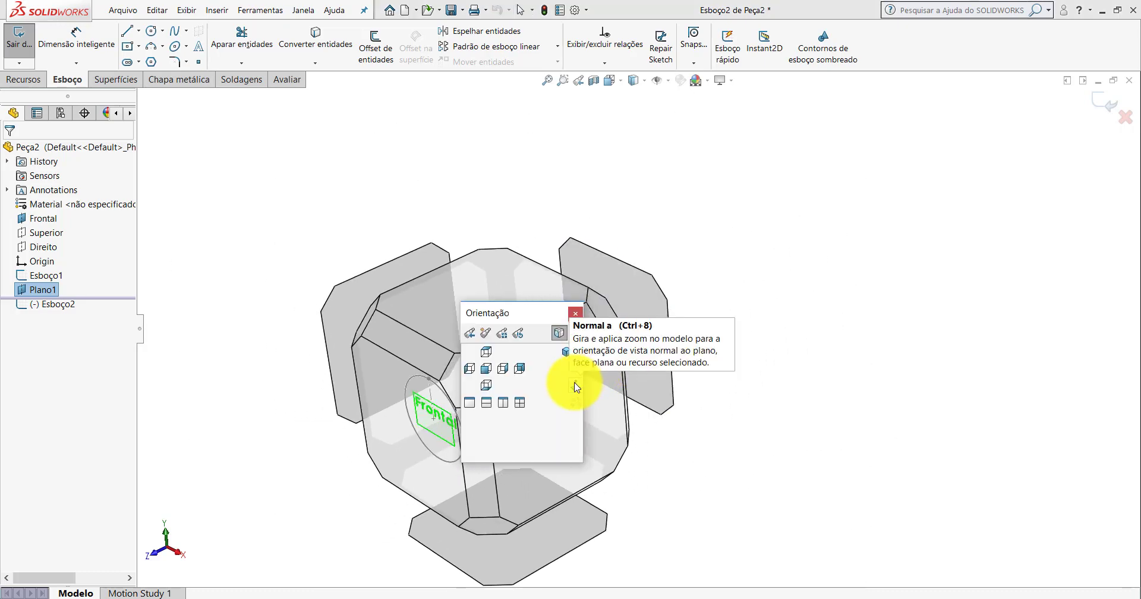
{"action": "left_click", "coordinate": [576, 386]}
{"action": "left_click", "coordinate": [771, 203]}
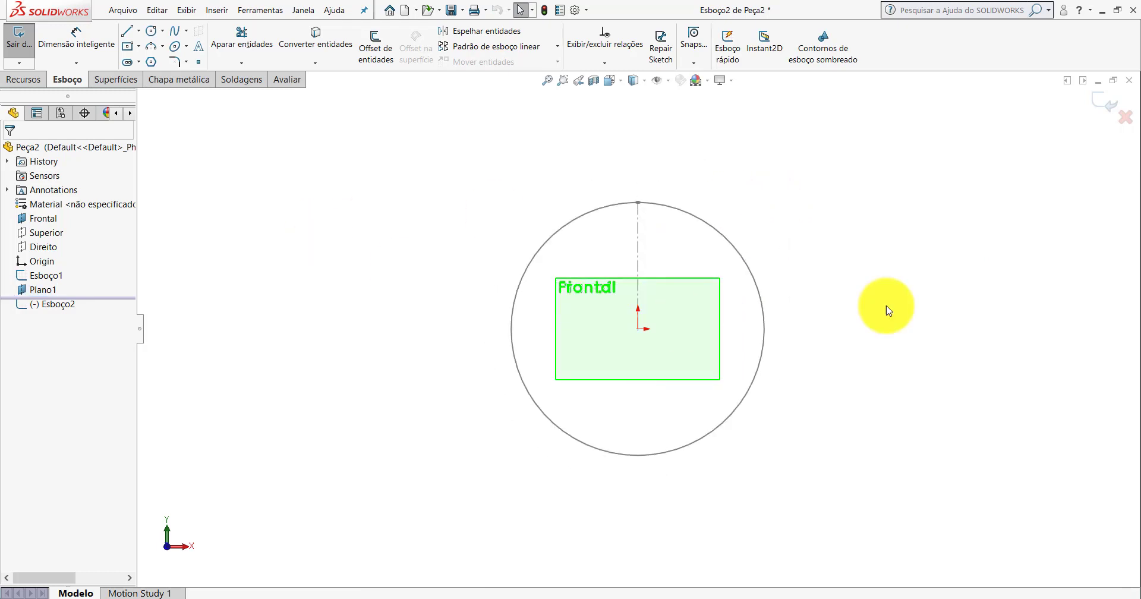
{"action": "scroll", "coordinate": [726, 279], "scroll_direction": "down", "scroll_amount": 1}
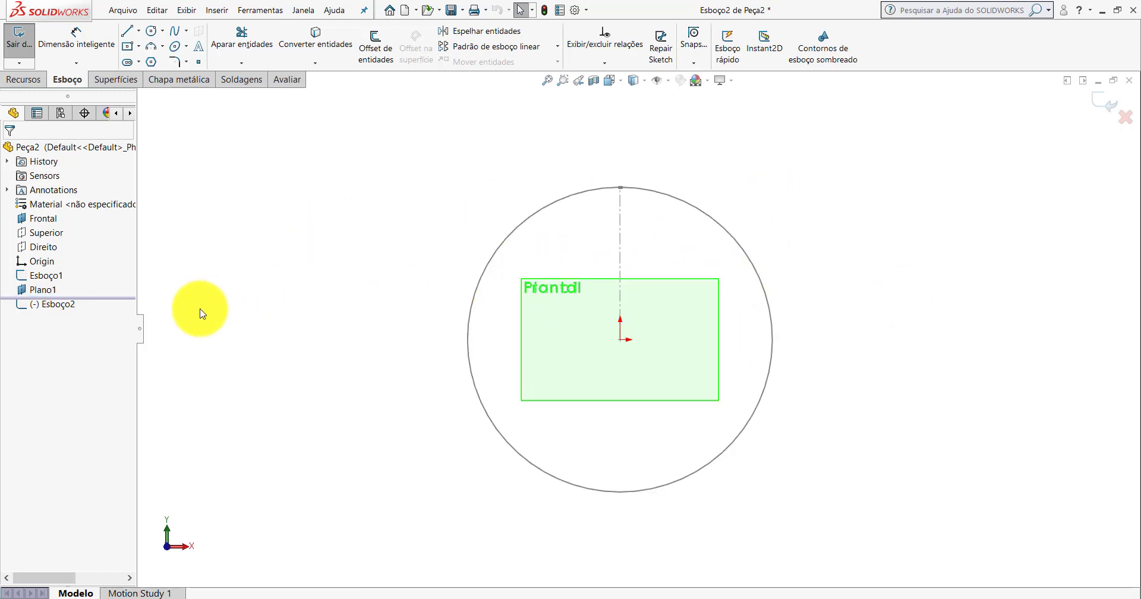
{"action": "right_click", "coordinate": [43, 291]}
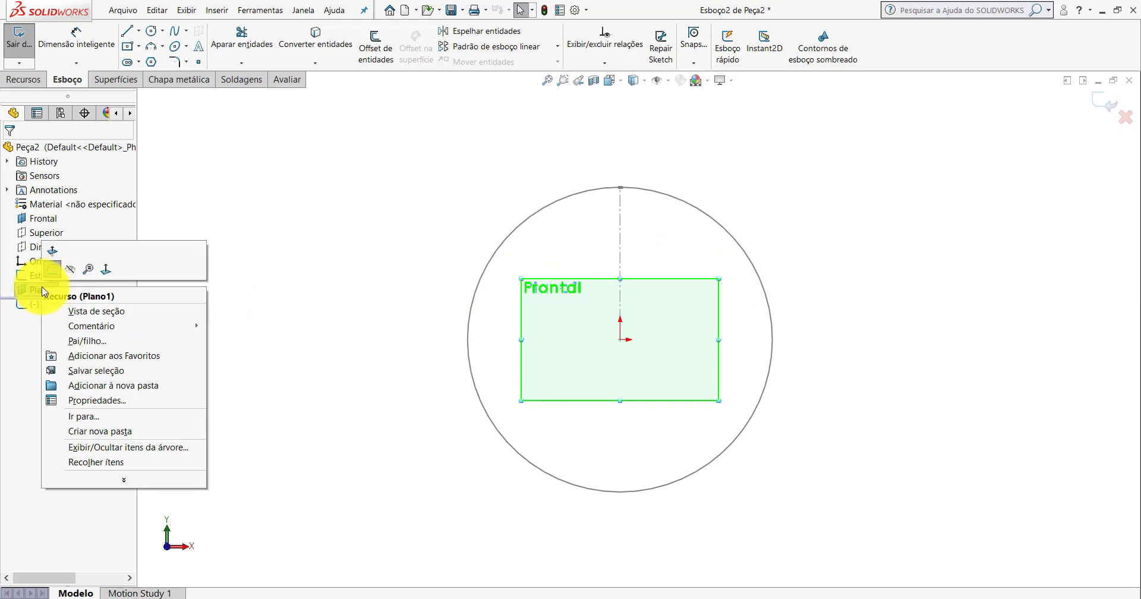
{"action": "left_click", "coordinate": [71, 272]}
{"action": "scroll", "coordinate": [658, 339], "scroll_direction": "up", "scroll_amount": 2}
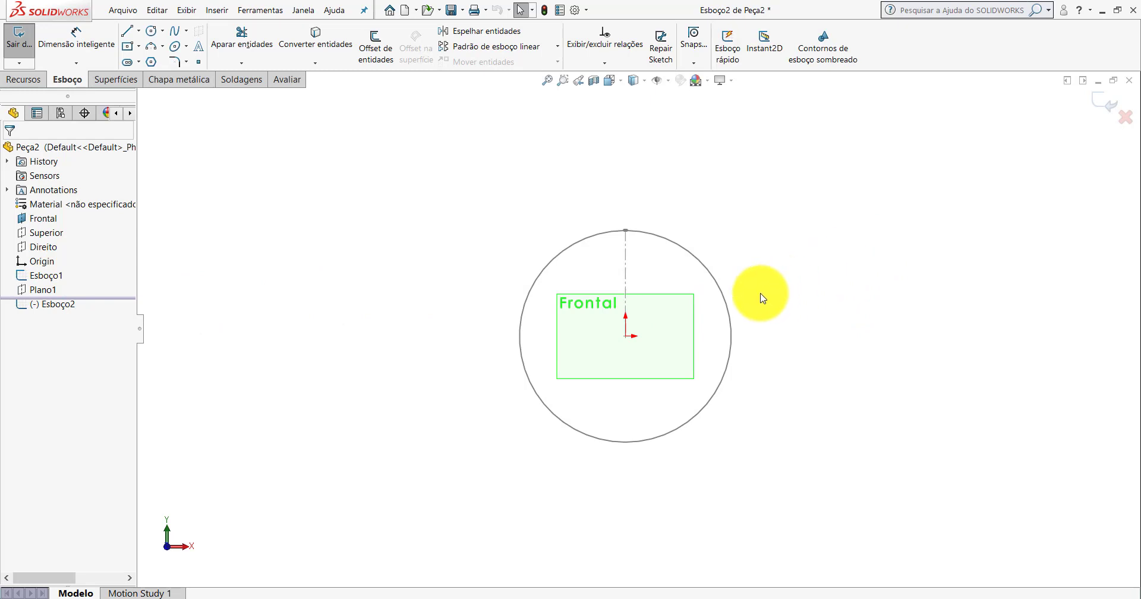
{"action": "scroll", "coordinate": [762, 295], "scroll_direction": "down", "scroll_amount": 1}
{"action": "right_click", "coordinate": [46, 218]}
{"action": "left_click", "coordinate": [72, 199]}
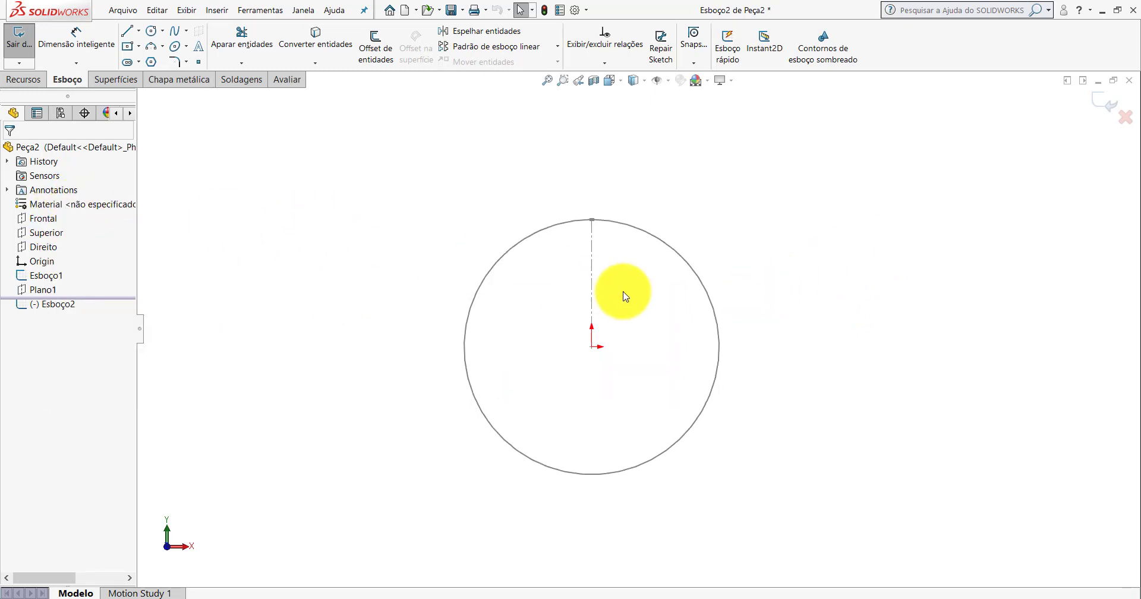
{"action": "scroll", "coordinate": [654, 270], "scroll_direction": "up", "scroll_amount": 3}
{"action": "scroll", "coordinate": [658, 265], "scroll_direction": "down", "scroll_amount": 1}
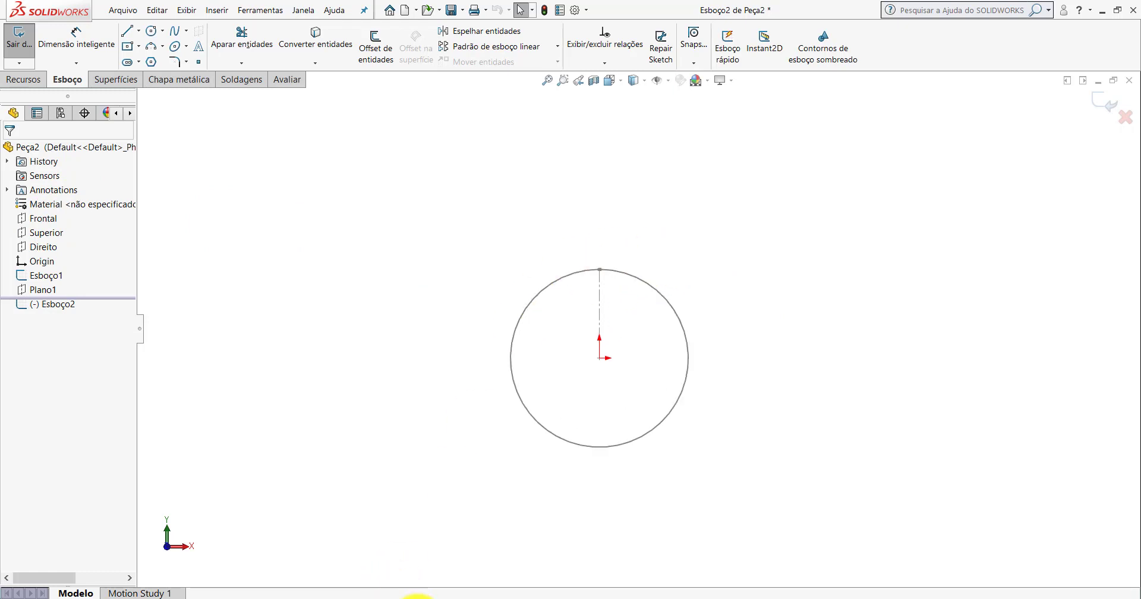
Check the finished cone in Peça1 and return to the open sketch in Peça2.
{"action": "mouse_move", "coordinate": [417, 596]}
{"action": "left_click", "coordinate": [377, 574]}
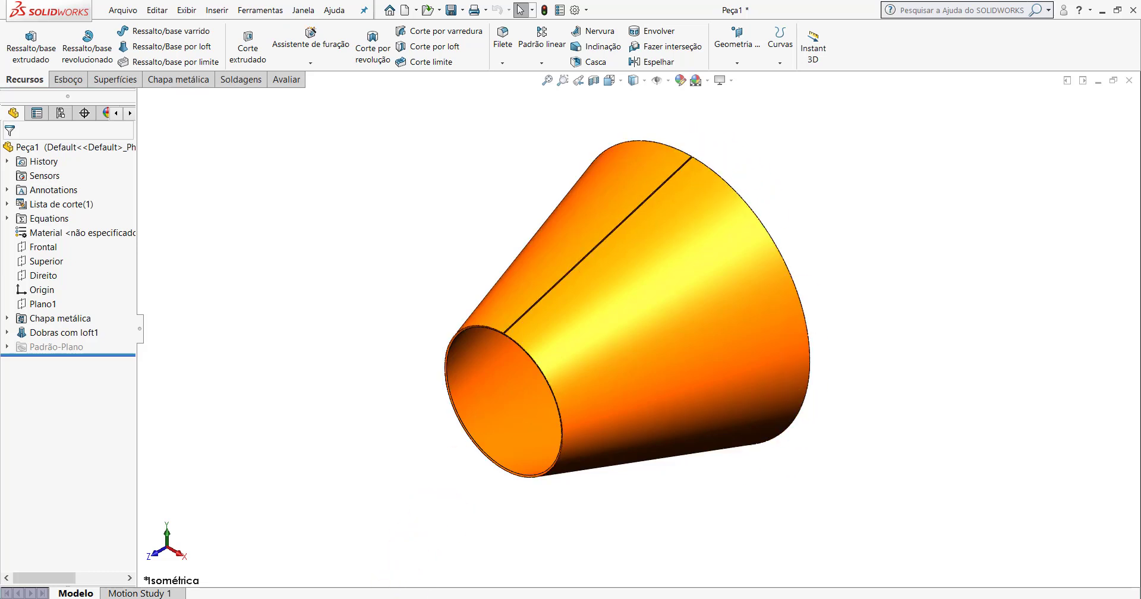
{"action": "mouse_move", "coordinate": [416, 596]}
{"action": "left_click", "coordinate": [449, 584]}
{"action": "scroll", "coordinate": [593, 265], "scroll_direction": "down", "scroll_amount": 2}
Sketch a circle centred on the origin, larger than and enclosing the circle of the first sketch.
{"action": "left_click", "coordinate": [67, 79]}
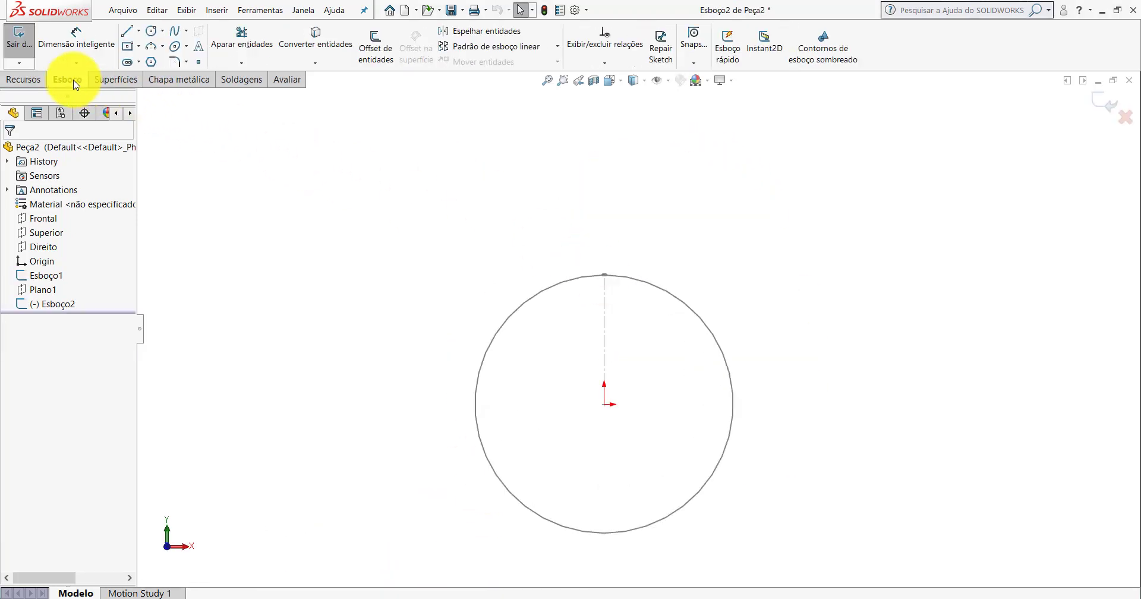
{"action": "left_click", "coordinate": [152, 33]}
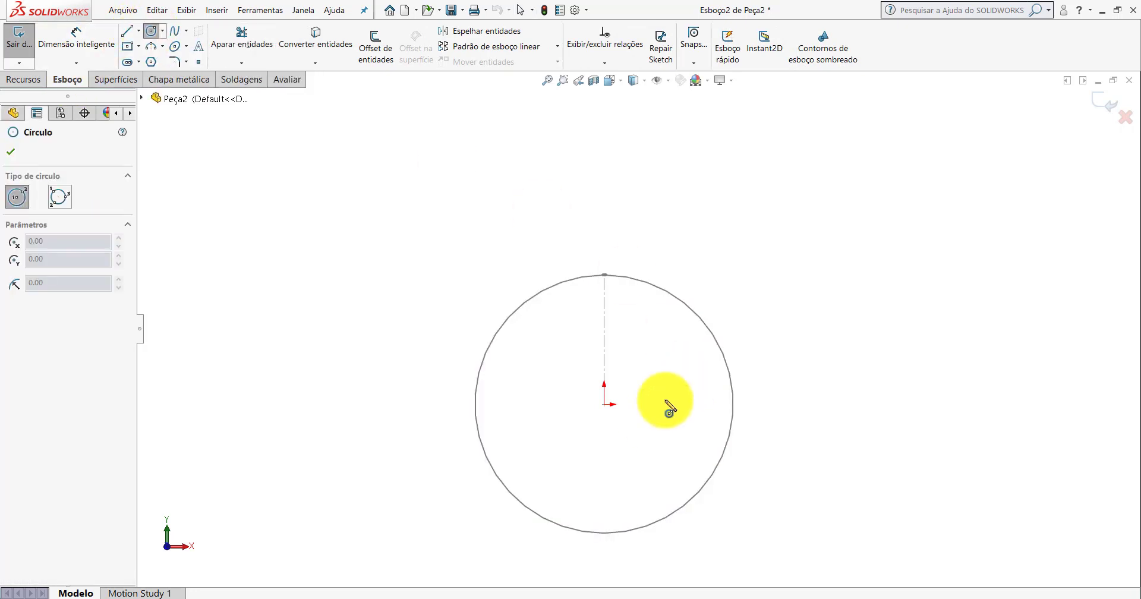
{"action": "left_click", "coordinate": [606, 405]}
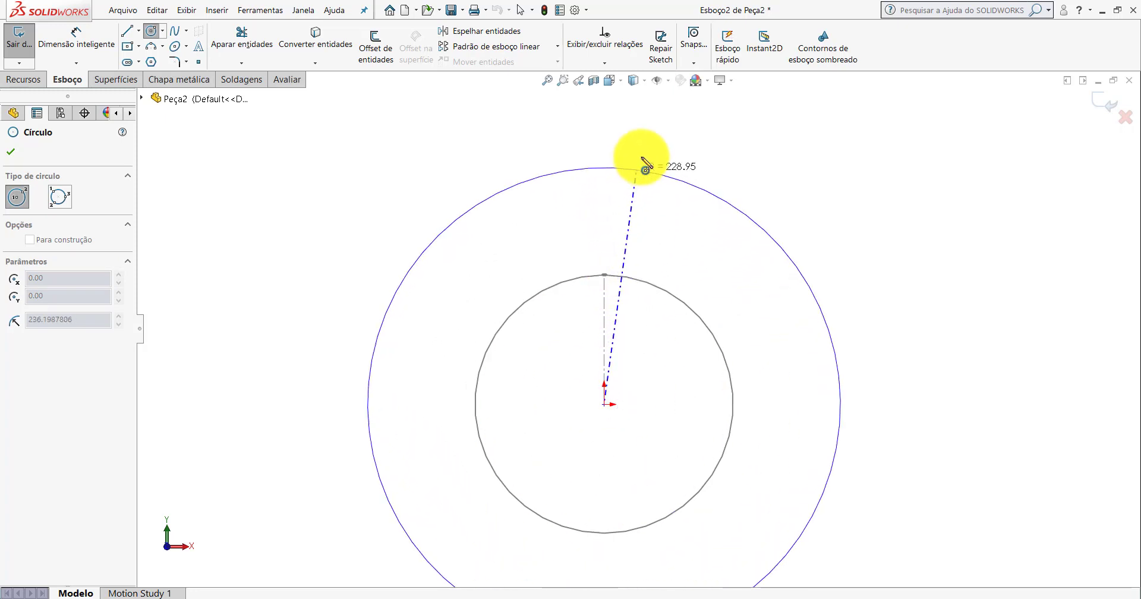
{"action": "left_click", "coordinate": [645, 148]}
{"action": "key", "text": "Escape"}
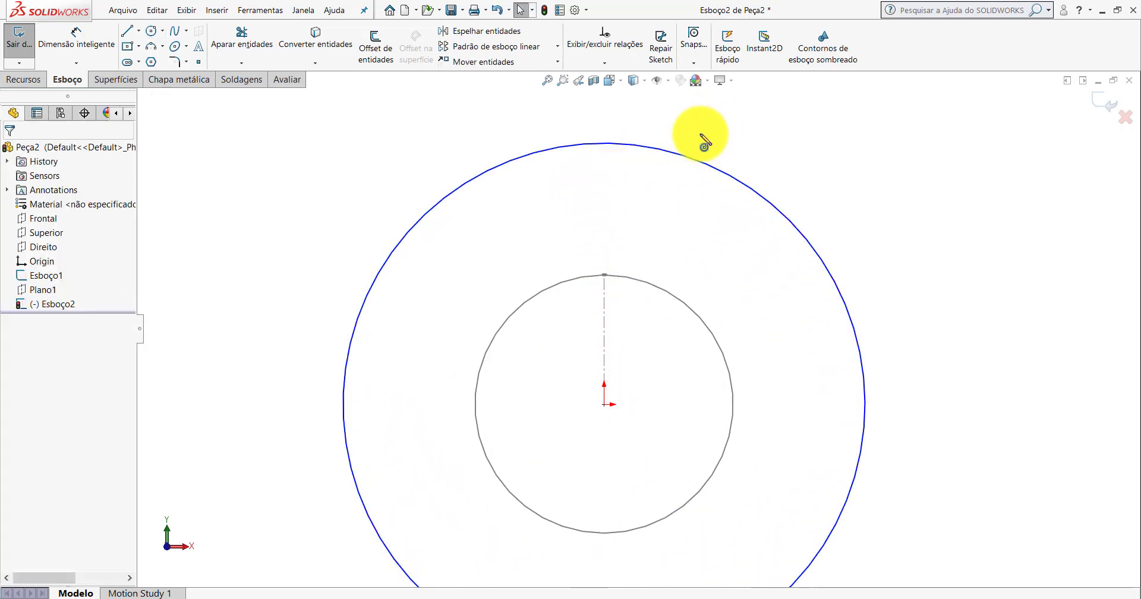
Dimension the outer circle with a diameter of 500 mm.
{"action": "left_click", "coordinate": [89, 44]}
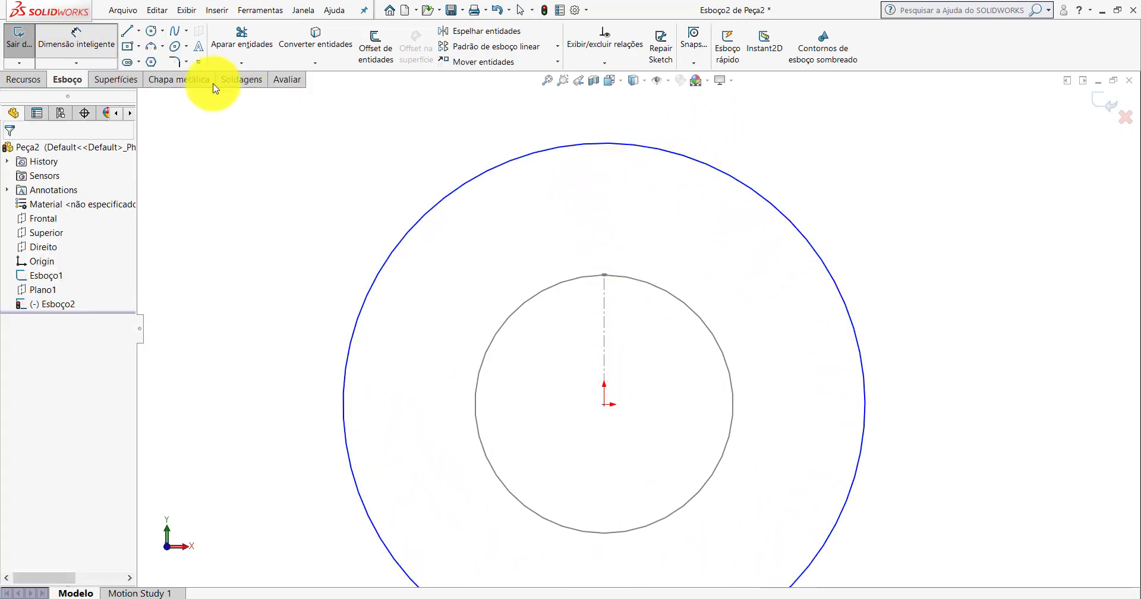
{"action": "left_click", "coordinate": [829, 272]}
{"action": "left_click", "coordinate": [997, 403]}
{"action": "type", "text": "500"}
{"action": "key", "text": "Return"}
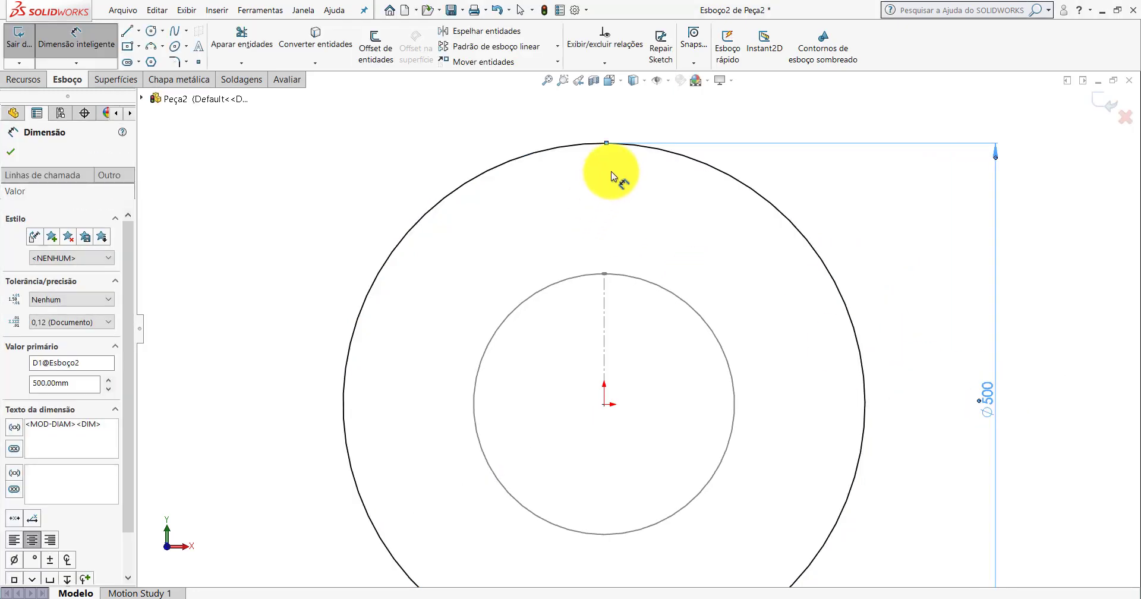
{"action": "key", "text": "Escape"}
Split the 500 mm circle at two points on either side of its topmost point.
{"action": "scroll", "coordinate": [612, 178], "scroll_direction": "down", "scroll_amount": 5}
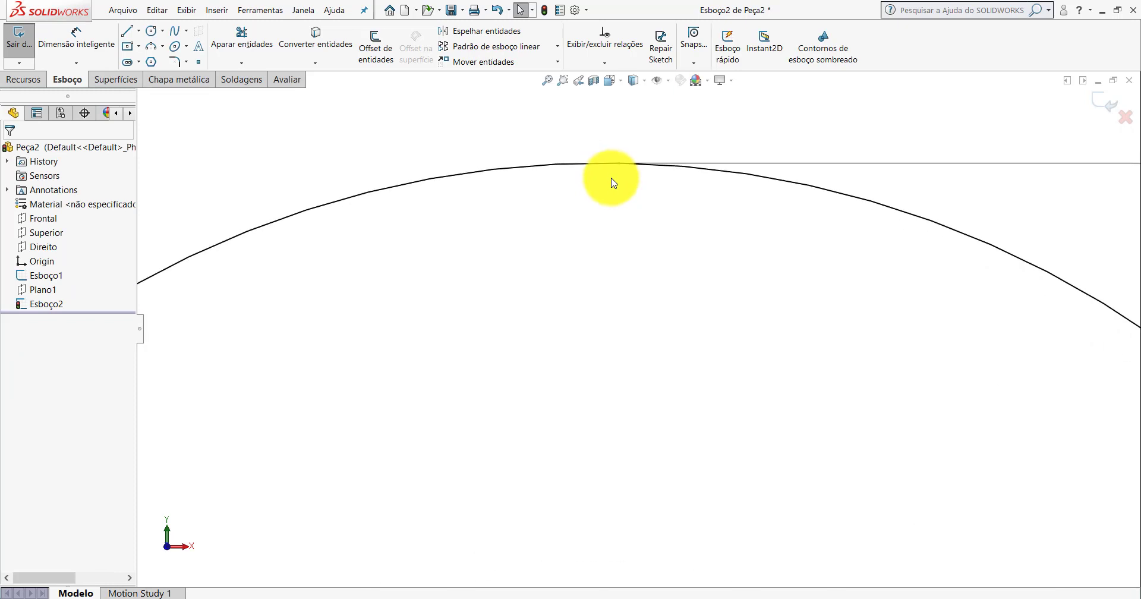
{"action": "scroll", "coordinate": [618, 238], "scroll_direction": "up", "scroll_amount": 4}
{"action": "scroll", "coordinate": [645, 292], "scroll_direction": "down", "scroll_amount": 4}
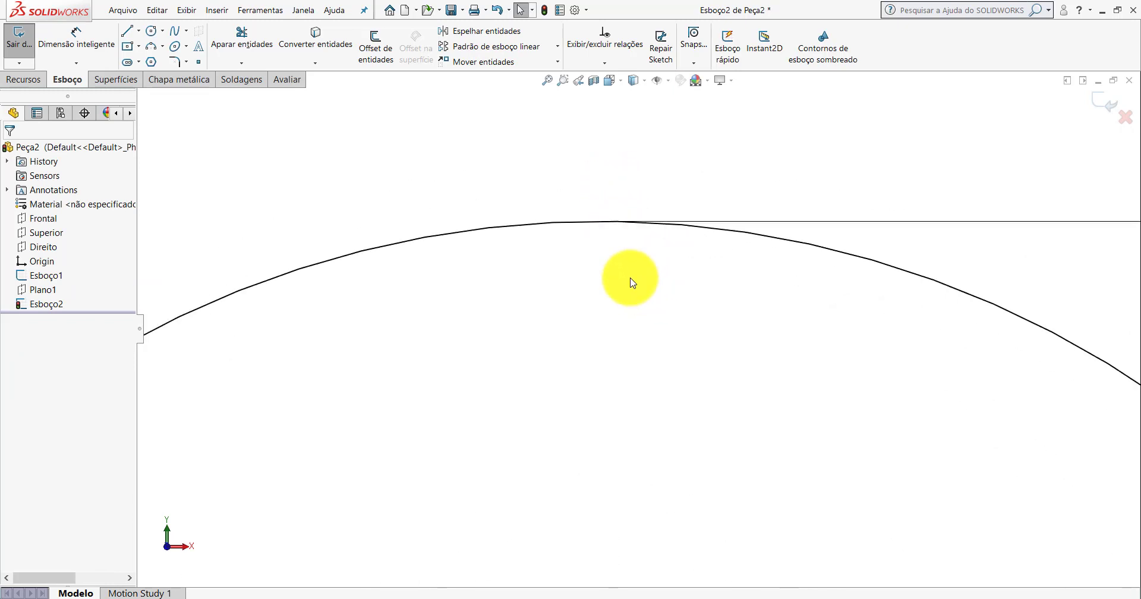
{"action": "right_click", "coordinate": [580, 227]}
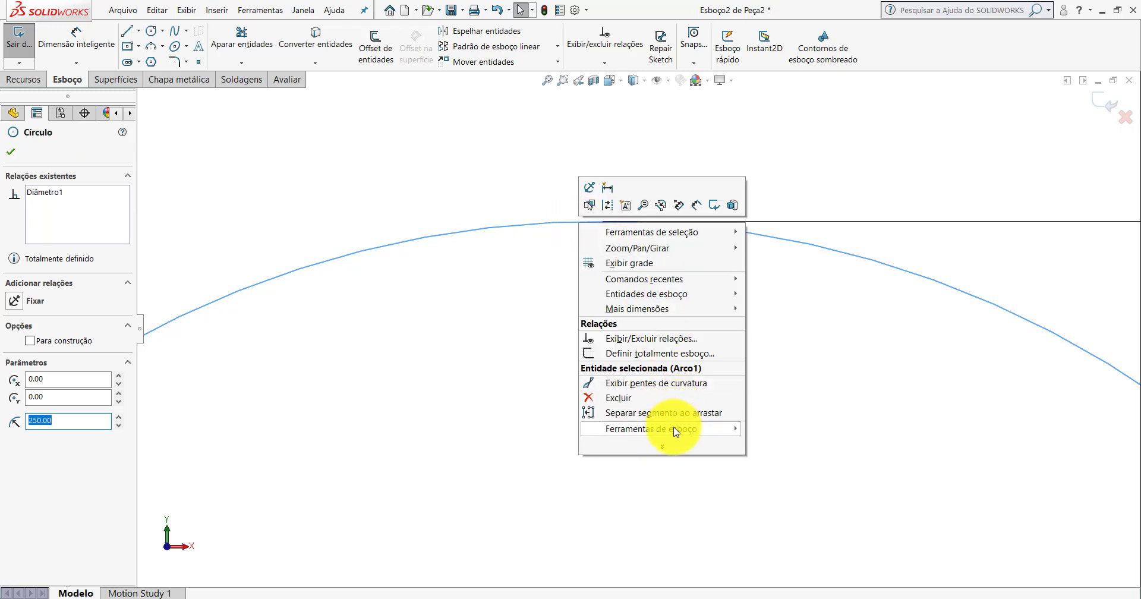
{"action": "mouse_move", "coordinate": [677, 429]}
{"action": "left_click", "coordinate": [782, 427]}
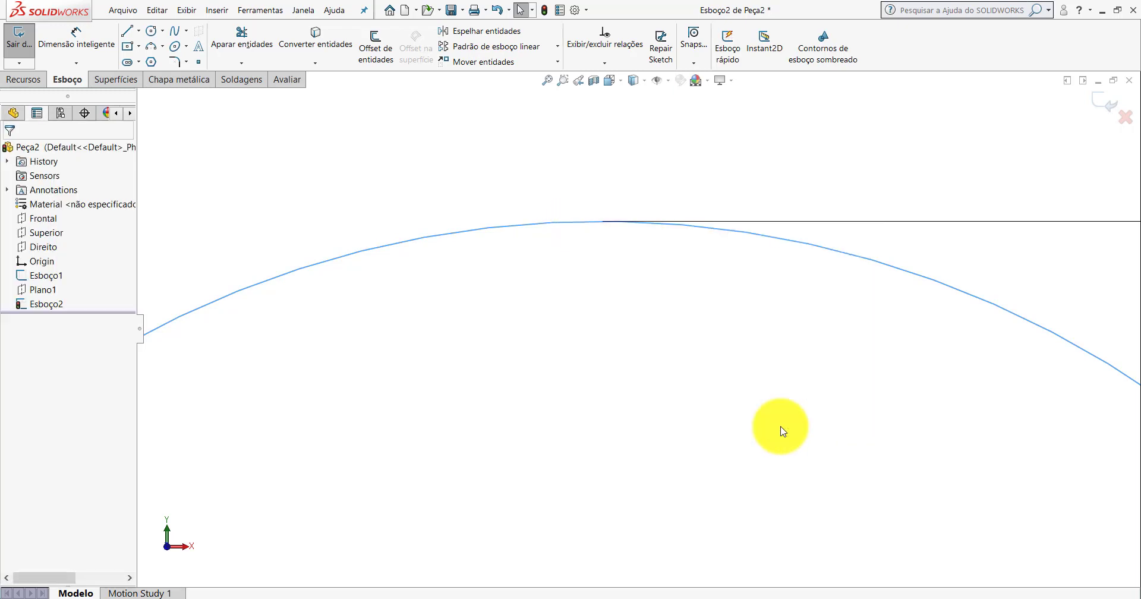
{"action": "left_click", "coordinate": [578, 222]}
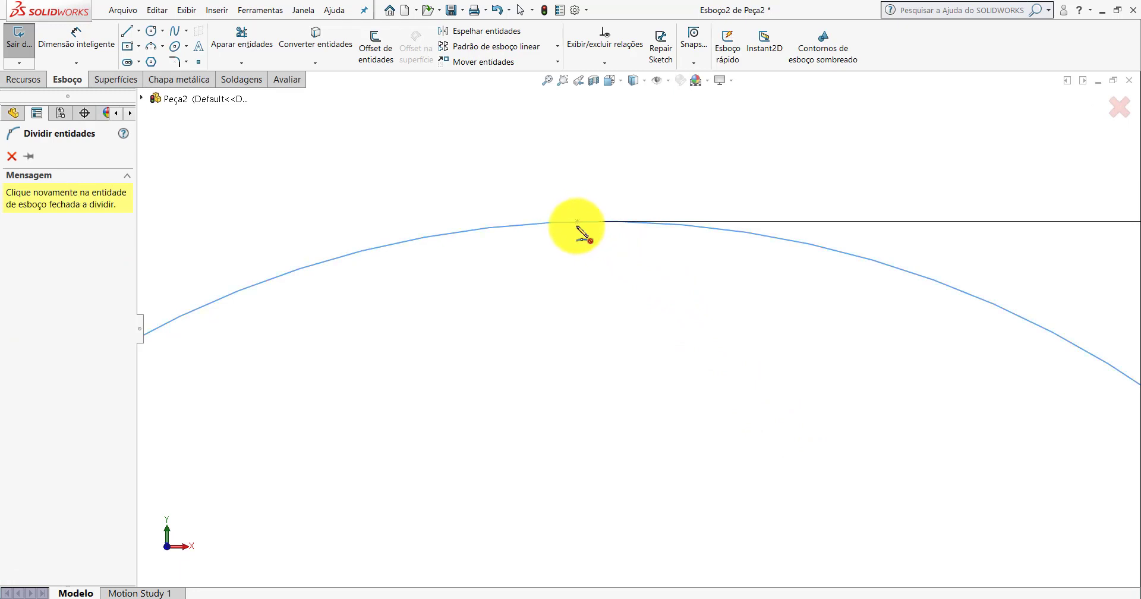
{"action": "left_click", "coordinate": [637, 223]}
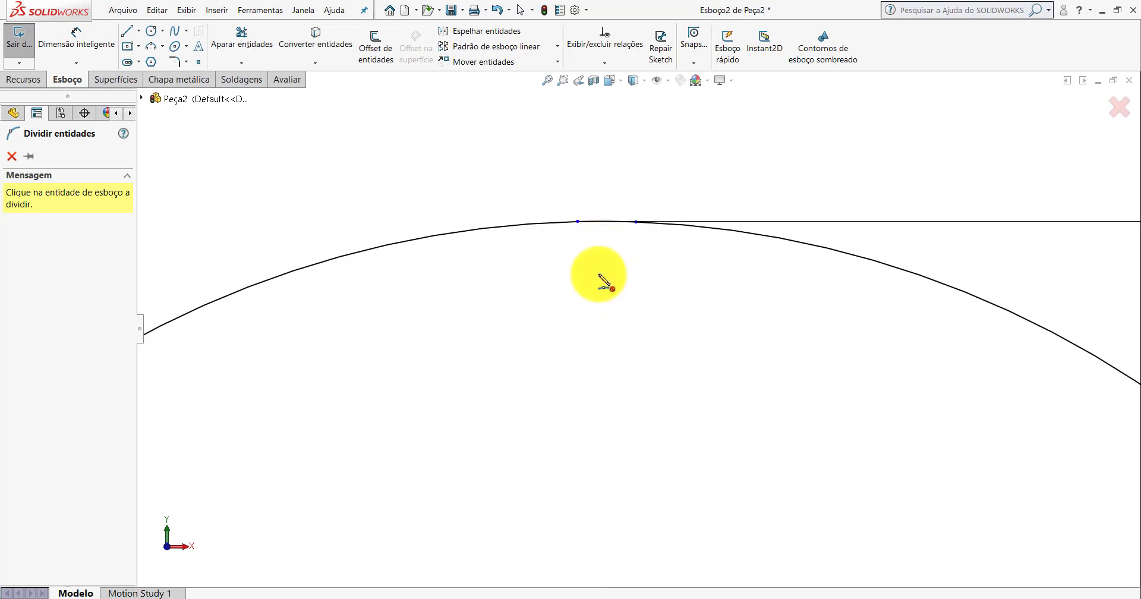
{"action": "scroll", "coordinate": [602, 286], "scroll_direction": "up", "scroll_amount": 4}
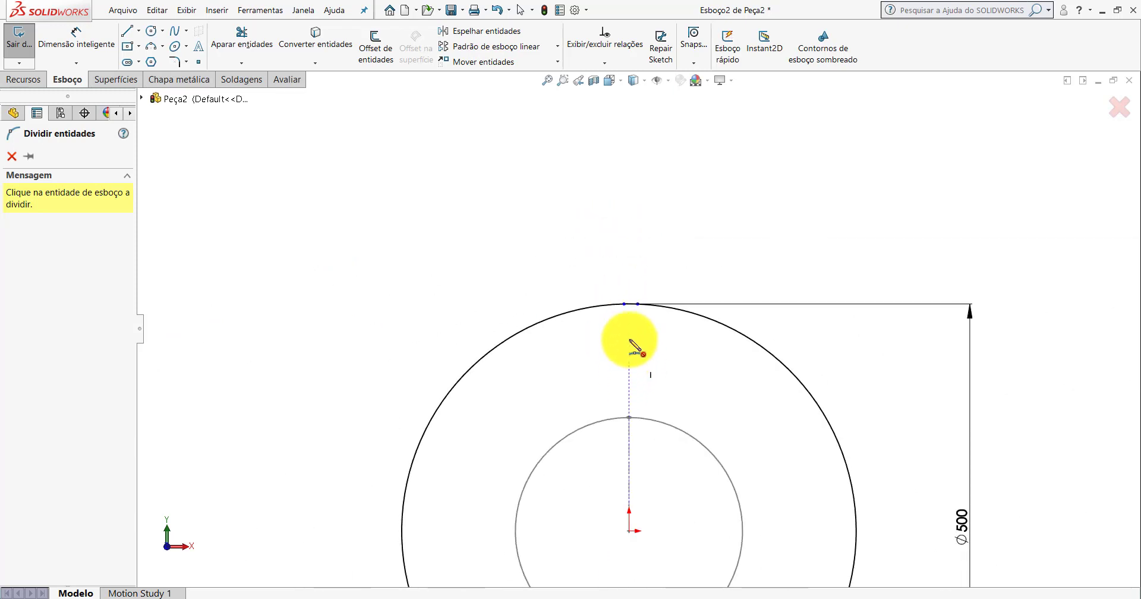
{"action": "scroll", "coordinate": [632, 335], "scroll_direction": "down", "scroll_amount": 2}
{"action": "left_click", "coordinate": [642, 278]}
{"action": "left_click", "coordinate": [12, 157]}
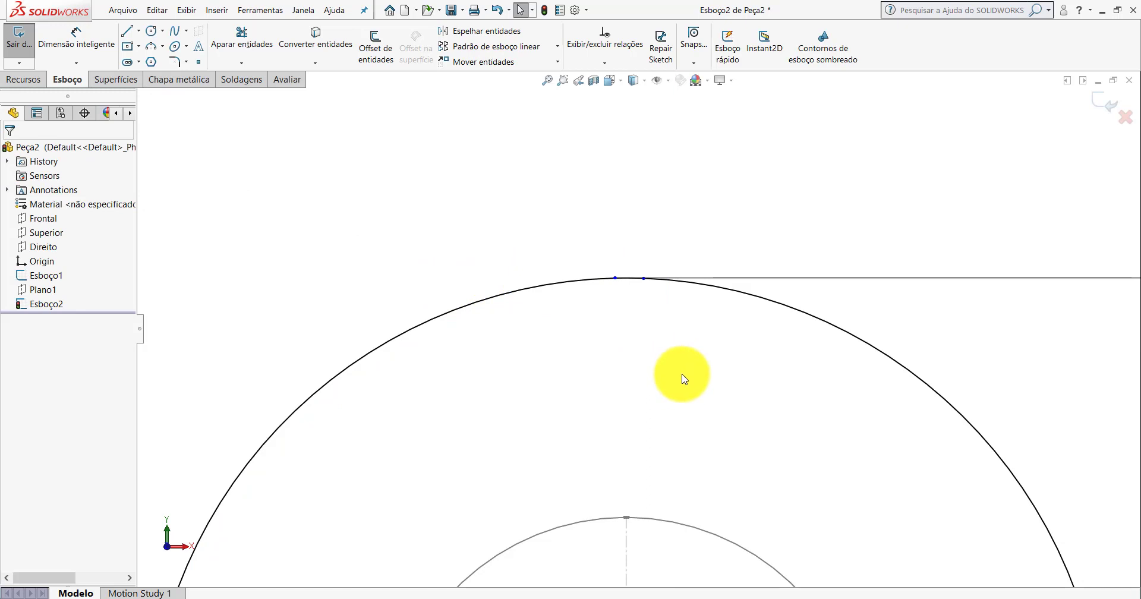
Add a vertical relation between the outer circle's left split point and the left gap endpoint of Esboço1.
{"action": "scroll", "coordinate": [687, 375], "scroll_direction": "down", "scroll_amount": 2}
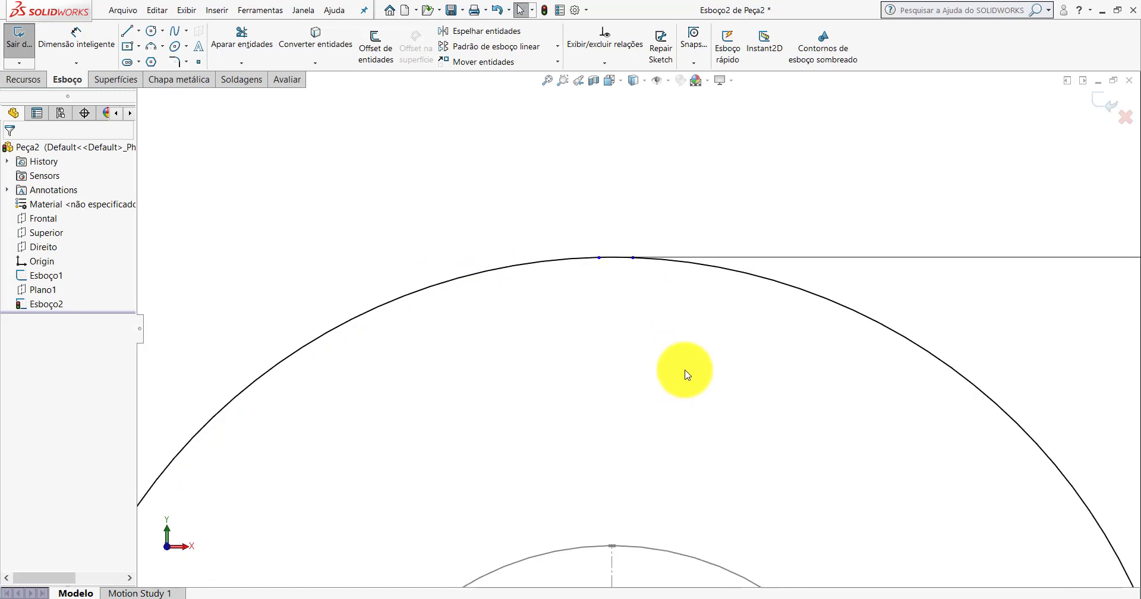
{"action": "left_click", "coordinate": [599, 259]}
{"action": "scroll", "coordinate": [633, 452], "scroll_direction": "down", "scroll_amount": 5}
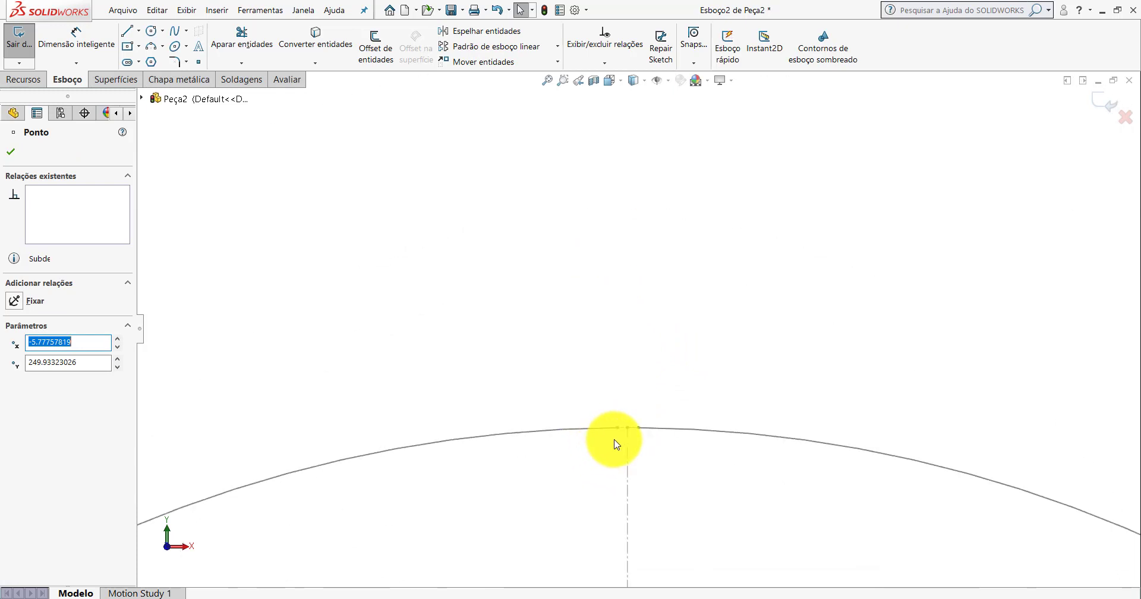
{"action": "scroll", "coordinate": [615, 445], "scroll_direction": "up", "scroll_amount": 3}
{"action": "left_click", "coordinate": [641, 355], "text": "ctrl"}
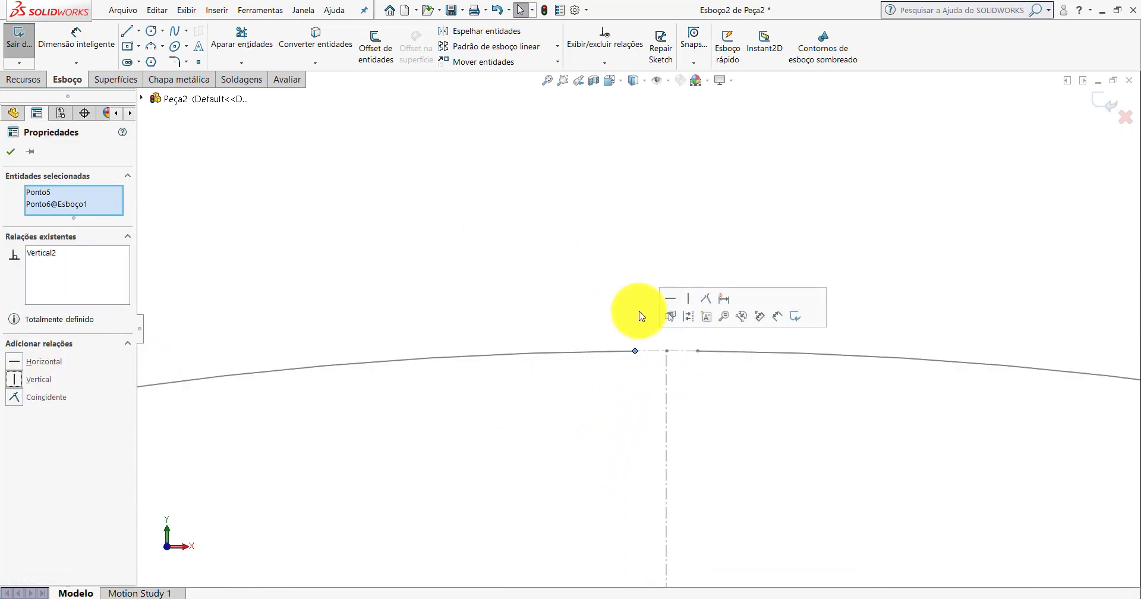
{"action": "left_click", "coordinate": [598, 206]}
Add a vertical relation between the outer circle's right split point and the right gap endpoint of Esboço1.
{"action": "scroll", "coordinate": [630, 249], "scroll_direction": "up", "scroll_amount": 5}
{"action": "scroll", "coordinate": [642, 372], "scroll_direction": "down", "scroll_amount": 4}
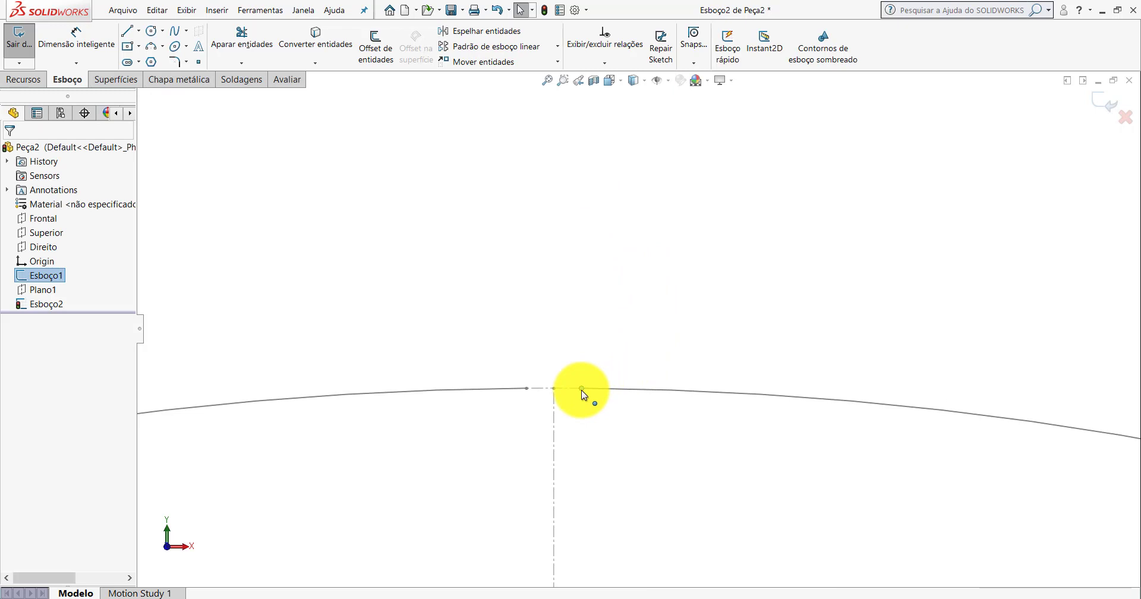
{"action": "scroll", "coordinate": [595, 356], "scroll_direction": "up", "scroll_amount": 6}
{"action": "scroll", "coordinate": [639, 247], "scroll_direction": "down", "scroll_amount": 5}
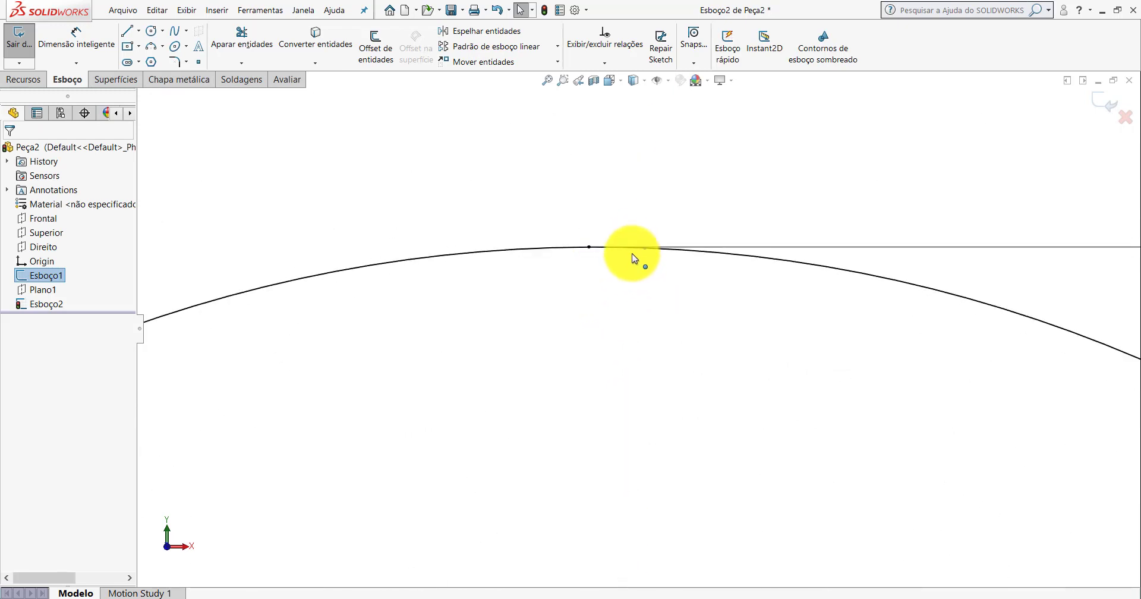
{"action": "left_click", "coordinate": [645, 250]}
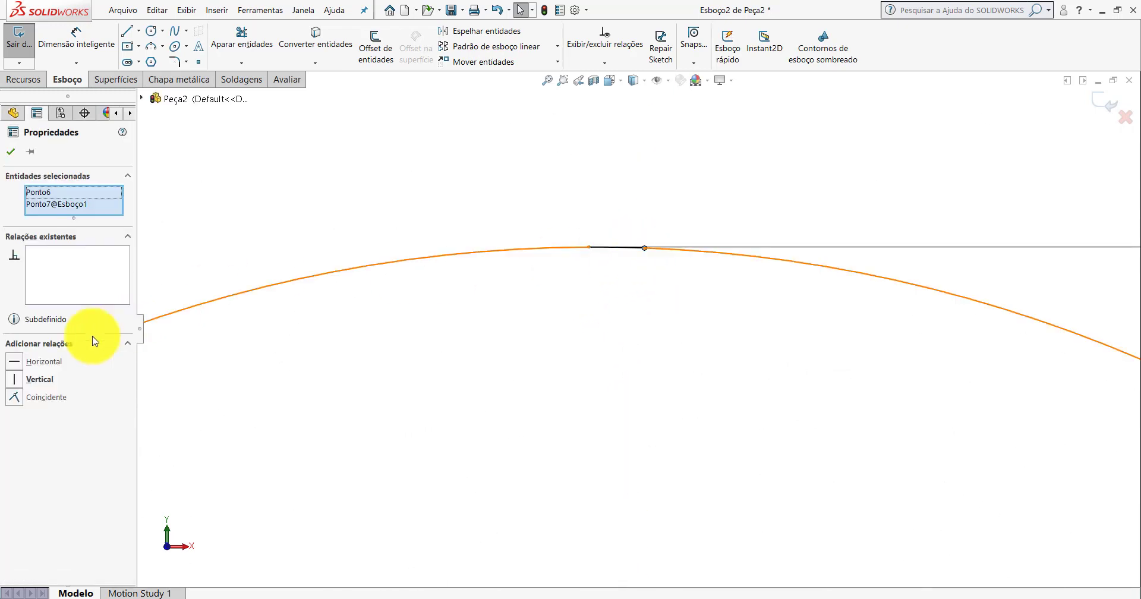
{"action": "left_click", "coordinate": [11, 152]}
Convert the short arc between the two split points to construction geometry and exit the sketch.
{"action": "scroll", "coordinate": [618, 280], "scroll_direction": "down", "scroll_amount": 4}
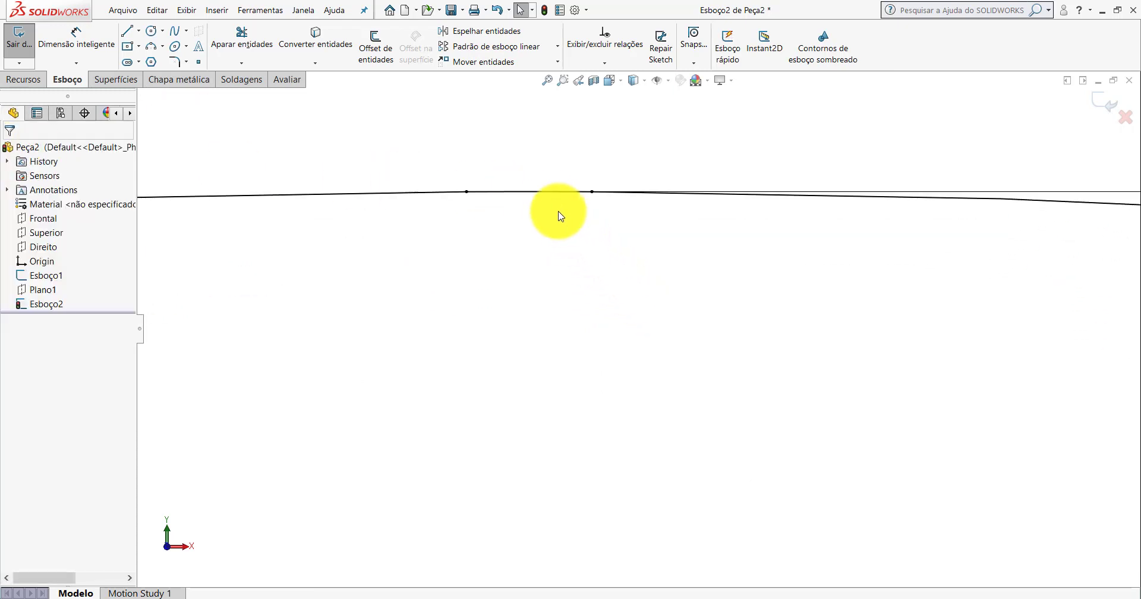
{"action": "left_click", "coordinate": [542, 198]}
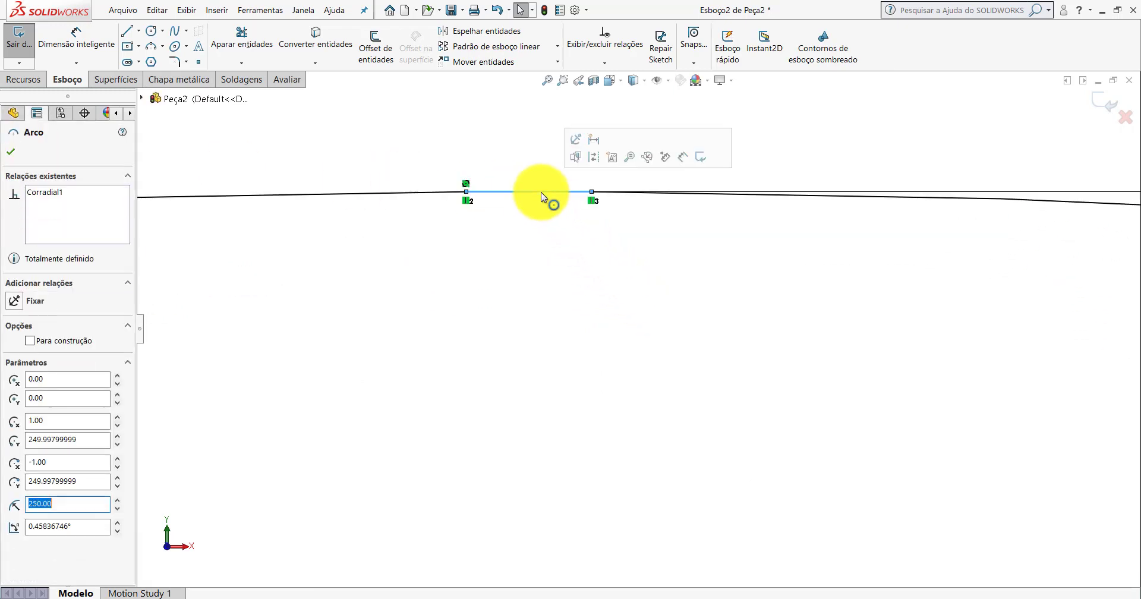
{"action": "left_click", "coordinate": [594, 158]}
{"action": "scroll", "coordinate": [604, 293], "scroll_direction": "up", "scroll_amount": 5}
{"action": "scroll", "coordinate": [634, 360], "scroll_direction": "up", "scroll_amount": 8}
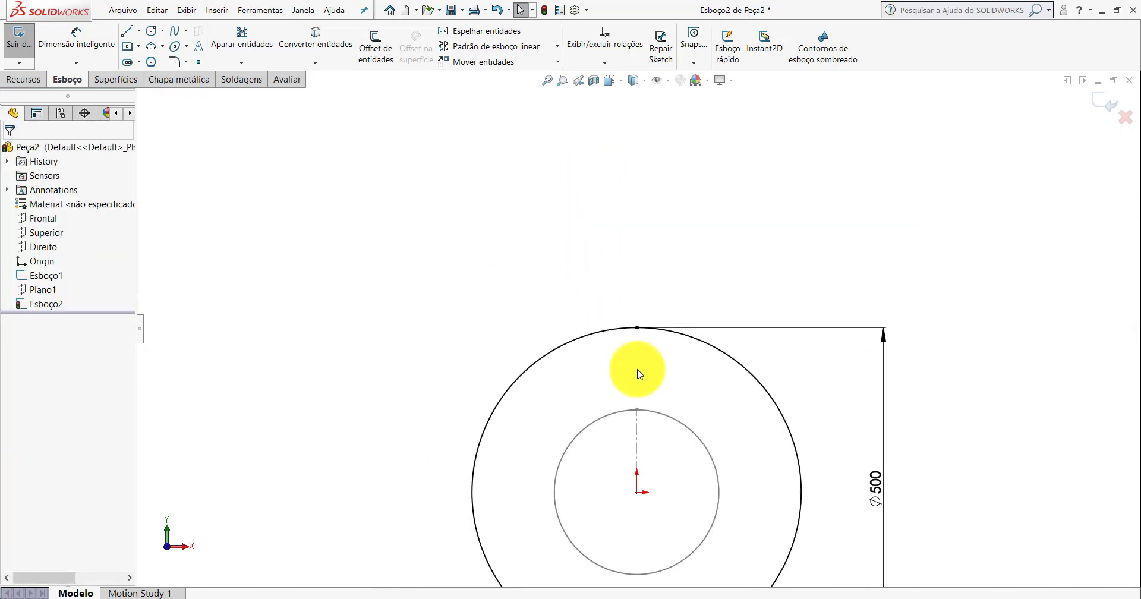
{"action": "left_click", "coordinate": [1100, 101]}
Set the isometric view and examine the two circle sketches with their seam gaps.
{"action": "left_click", "coordinate": [609, 80]}
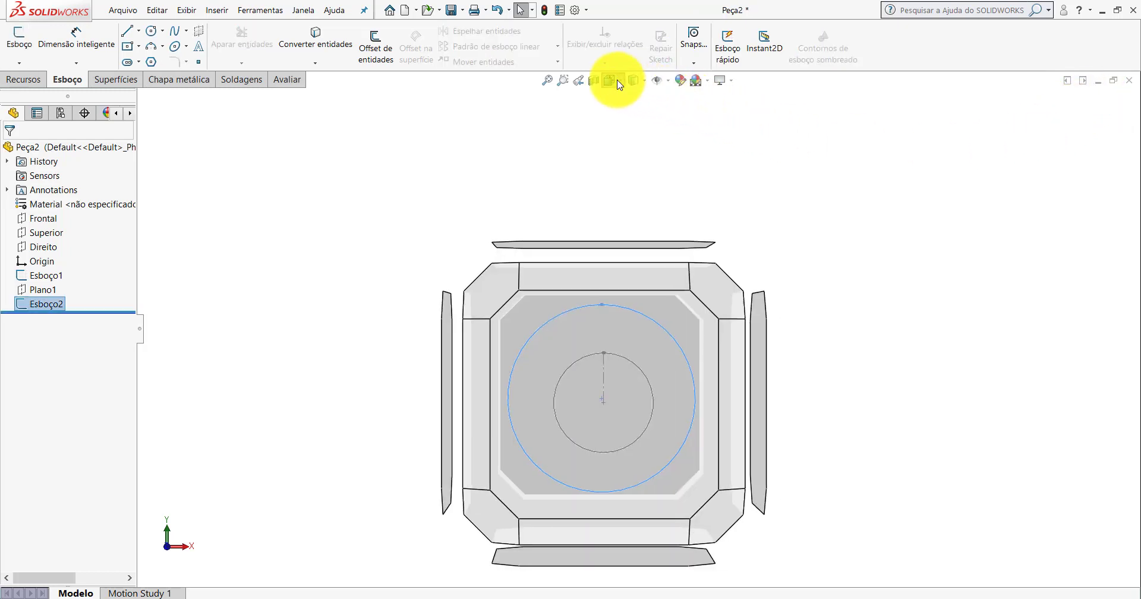
{"action": "left_click", "coordinate": [678, 111]}
{"action": "left_click", "coordinate": [551, 151]}
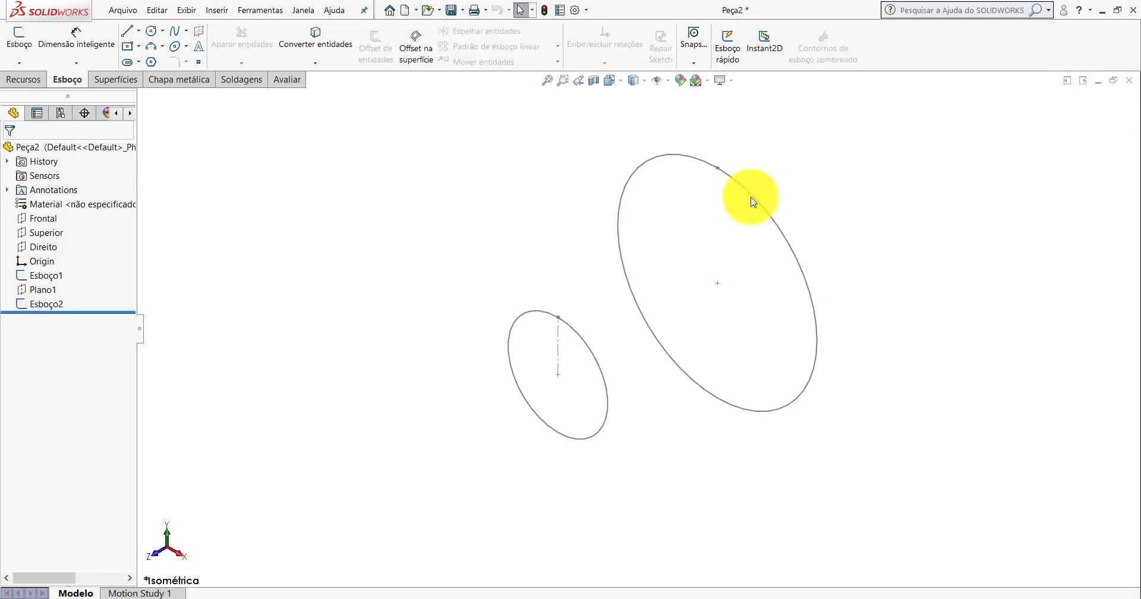
{"action": "middle_click_drag", "start_coordinate": [729, 211], "coordinate": [729, 224]}
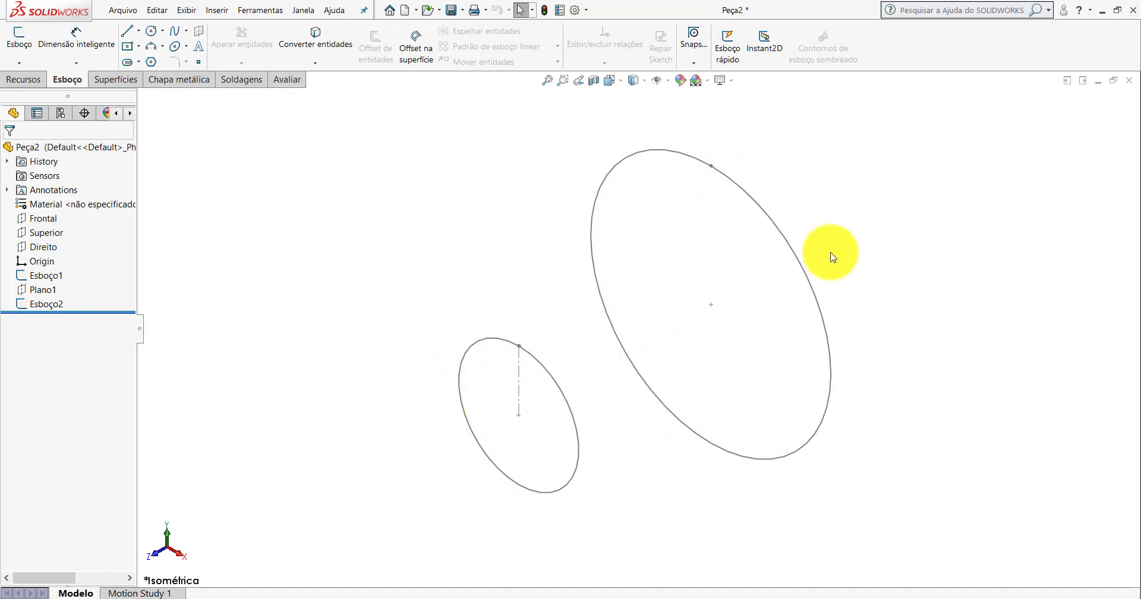
{"action": "left_click", "coordinate": [48, 290]}
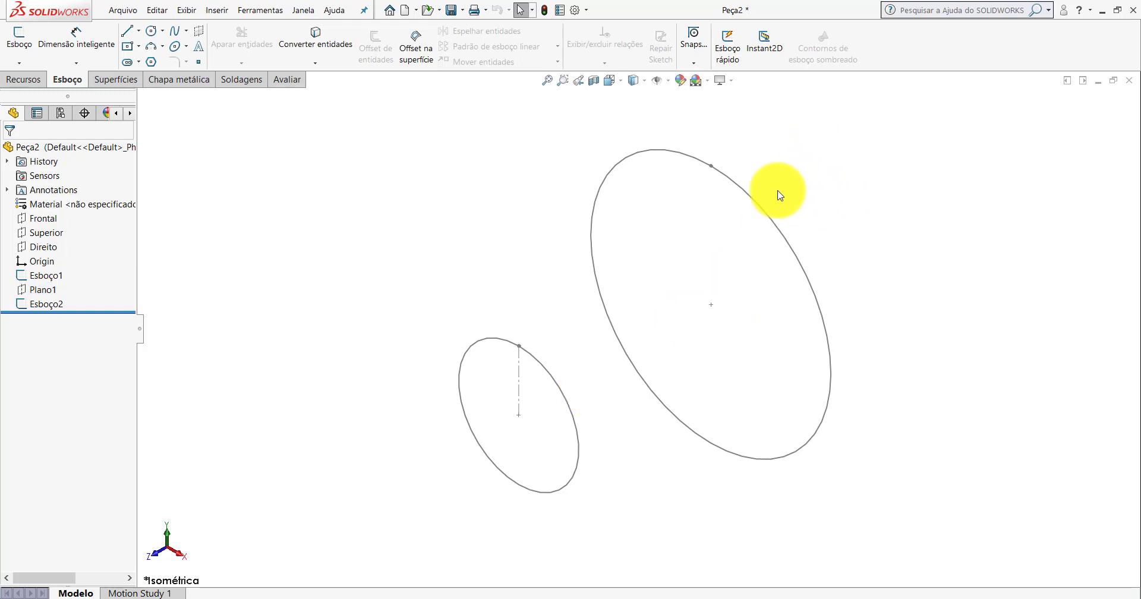
Start a sheet metal Lofted-Bend and select the small circle sketch Esboço1 near its left gap endpoint as the first profile.
{"action": "left_click", "coordinate": [188, 89]}
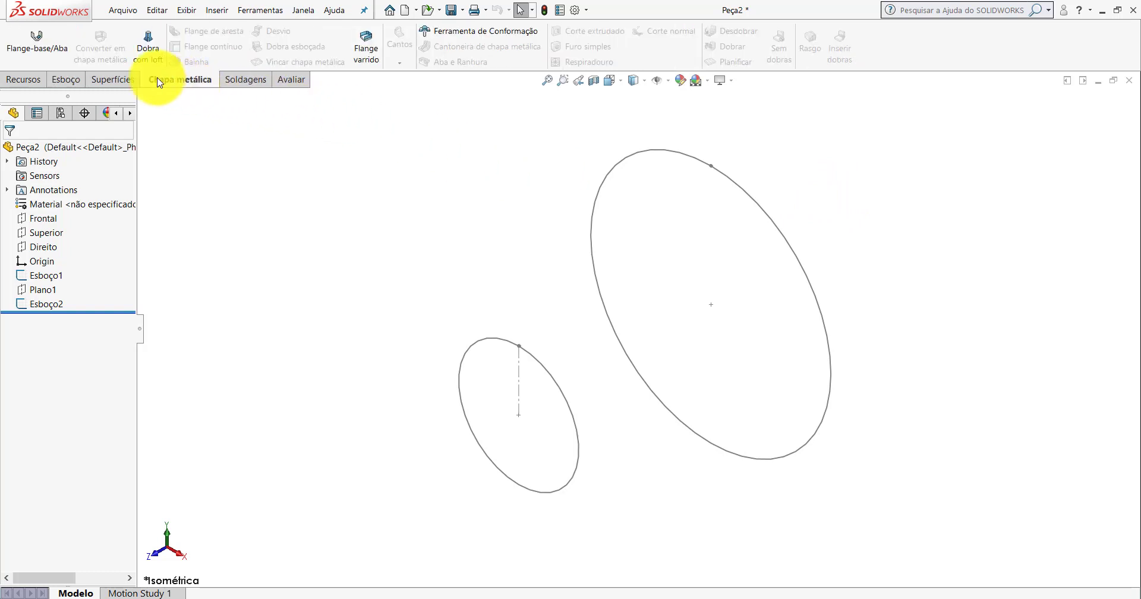
{"action": "left_click", "coordinate": [149, 52]}
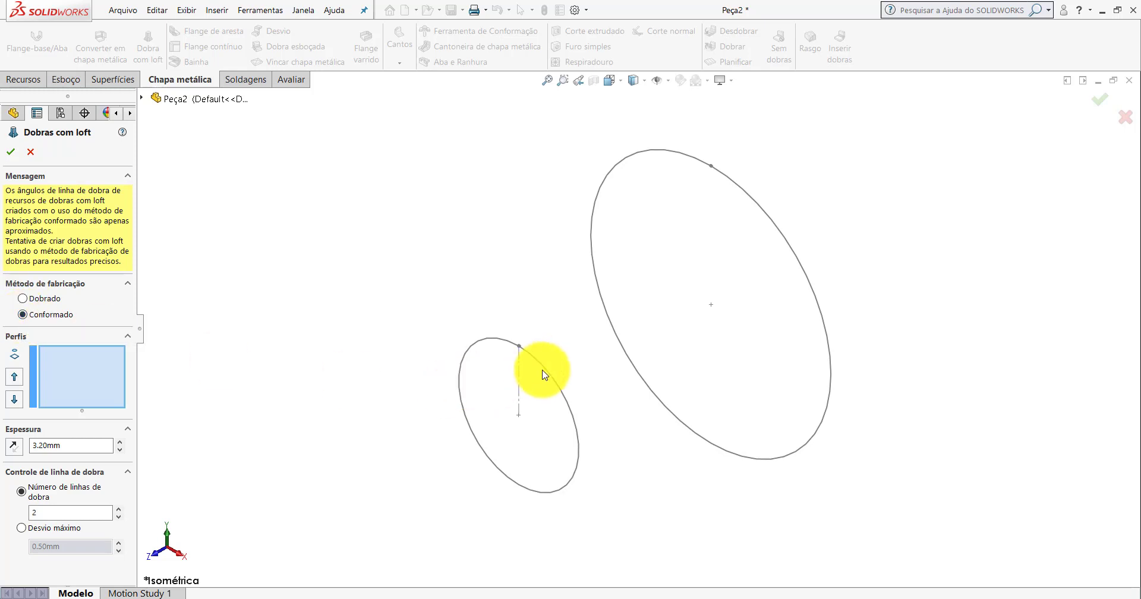
{"action": "scroll", "coordinate": [535, 297], "scroll_direction": "down", "scroll_amount": 10}
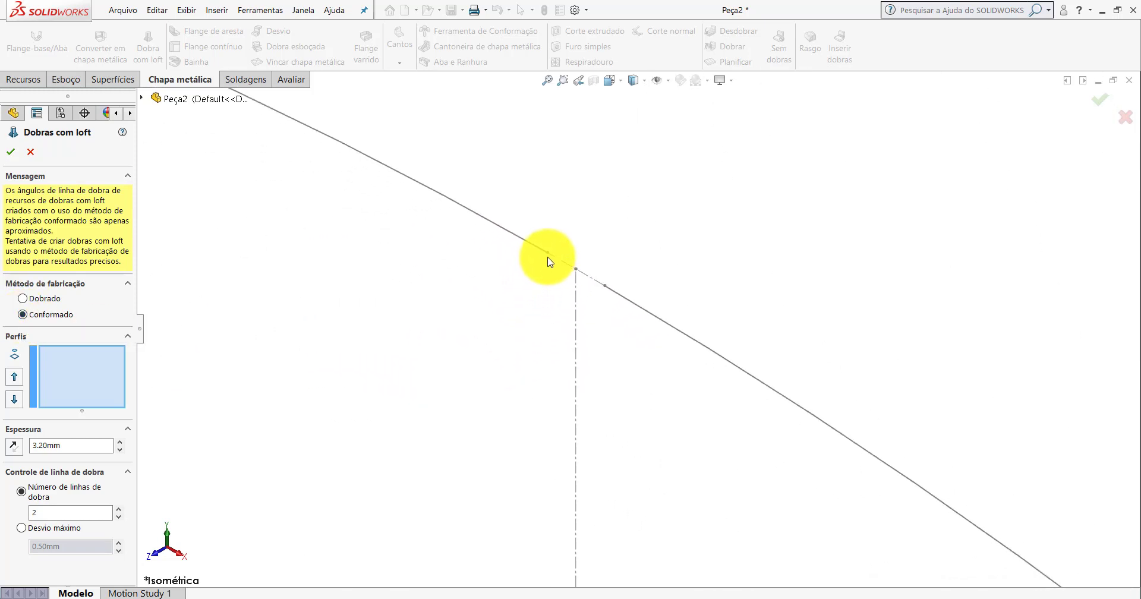
{"action": "left_click", "coordinate": [548, 257]}
{"action": "scroll", "coordinate": [739, 260], "scroll_direction": "up", "scroll_amount": 5}
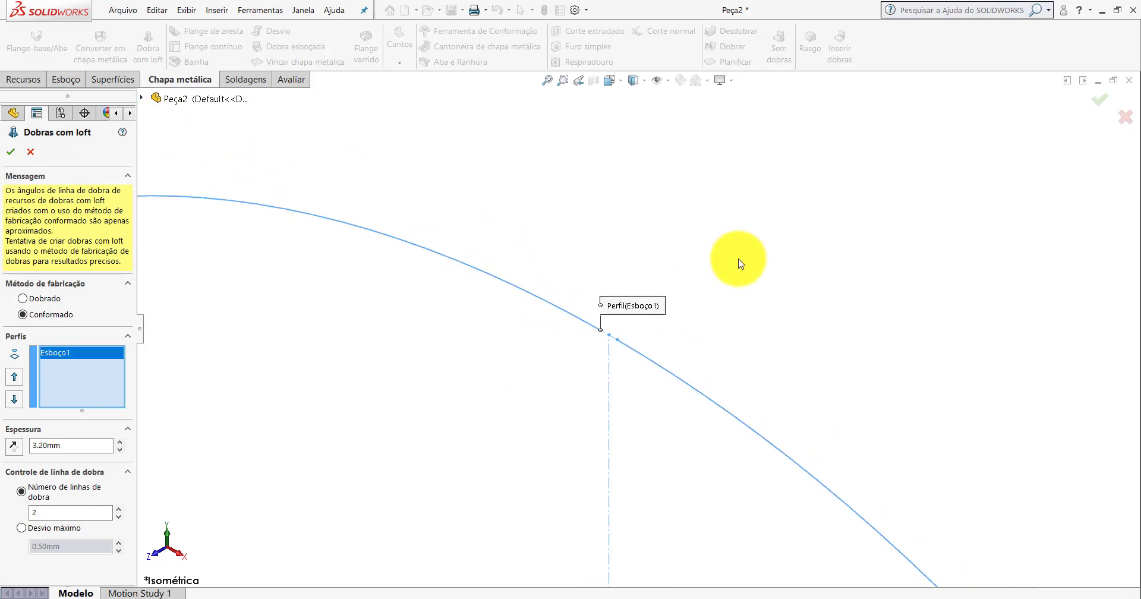
Add the large circle sketch Esboço2 as the second loft profile, picking it near the matching left gap endpoint.
{"action": "scroll", "coordinate": [738, 262], "scroll_direction": "up", "scroll_amount": 3}
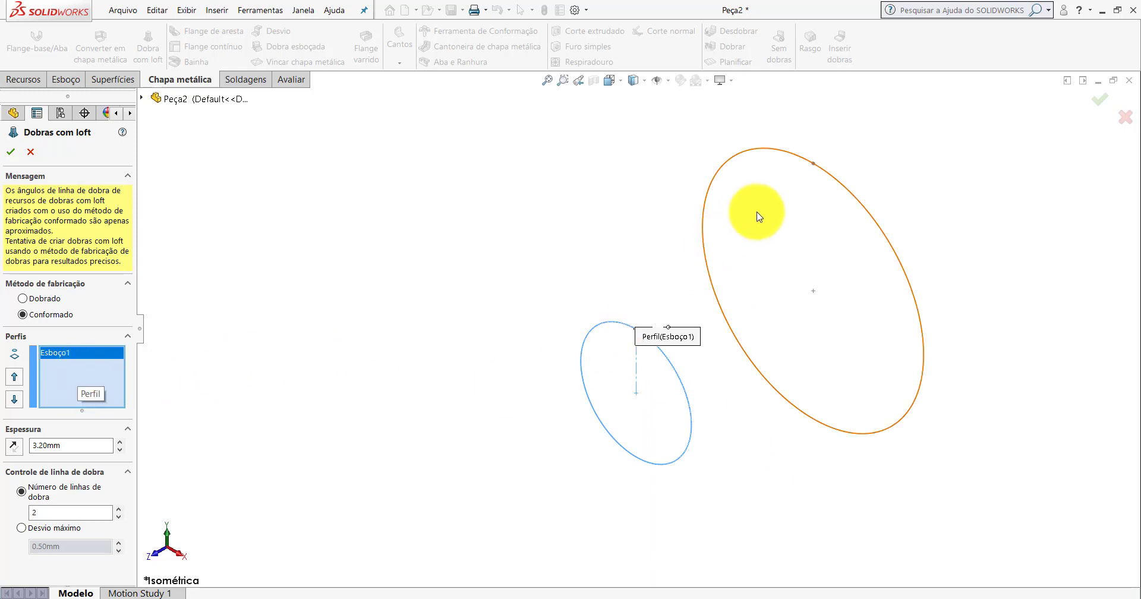
{"action": "scroll", "coordinate": [741, 225], "scroll_direction": "down", "scroll_amount": 8}
{"action": "scroll", "coordinate": [591, 311], "scroll_direction": "down", "scroll_amount": 3}
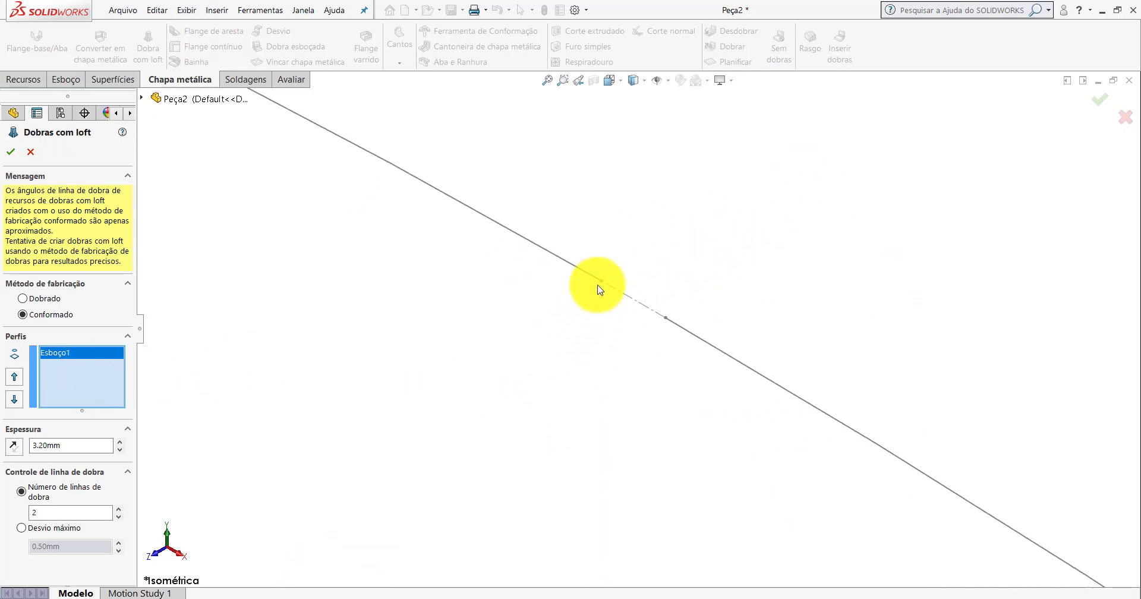
{"action": "left_click", "coordinate": [600, 283]}
{"action": "scroll", "coordinate": [606, 287], "scroll_direction": "up", "scroll_amount": 10}
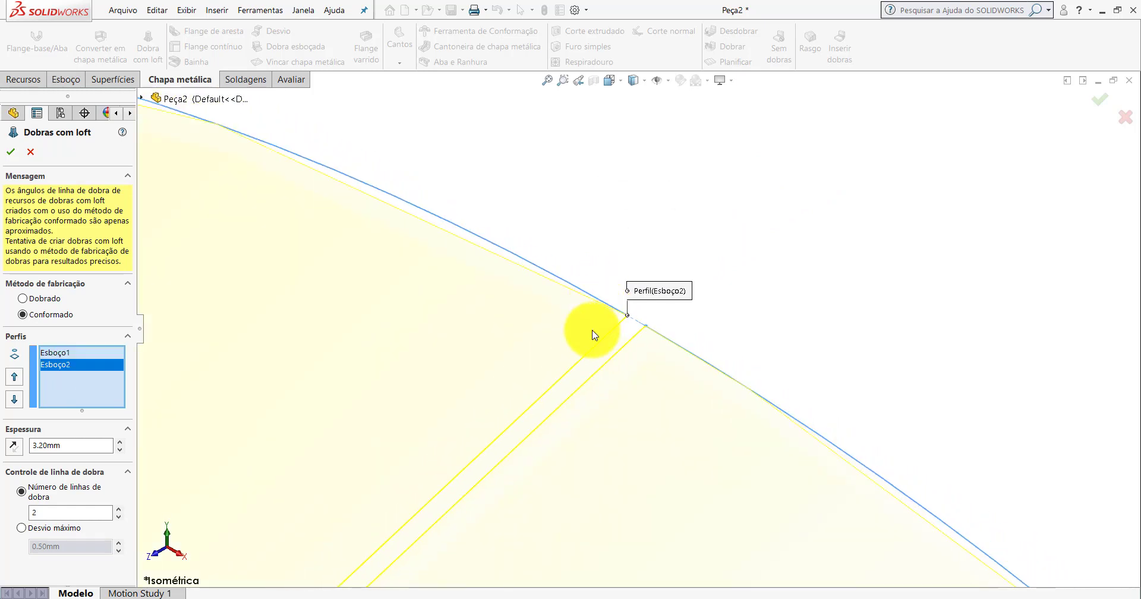
Examine the lofted bend preview and its seam gap at both the small and large ends of the cone.
{"action": "scroll", "coordinate": [594, 387], "scroll_direction": "down", "scroll_amount": 5}
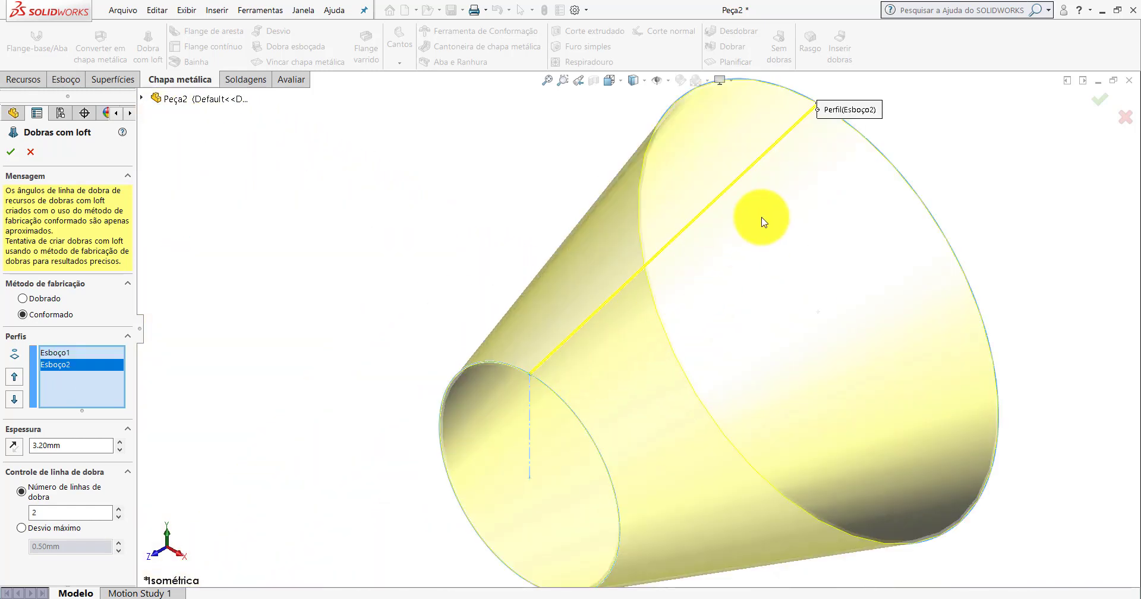
{"action": "scroll", "coordinate": [708, 315], "scroll_direction": "up", "scroll_amount": 3}
{"action": "scroll", "coordinate": [515, 380], "scroll_direction": "down", "scroll_amount": 2}
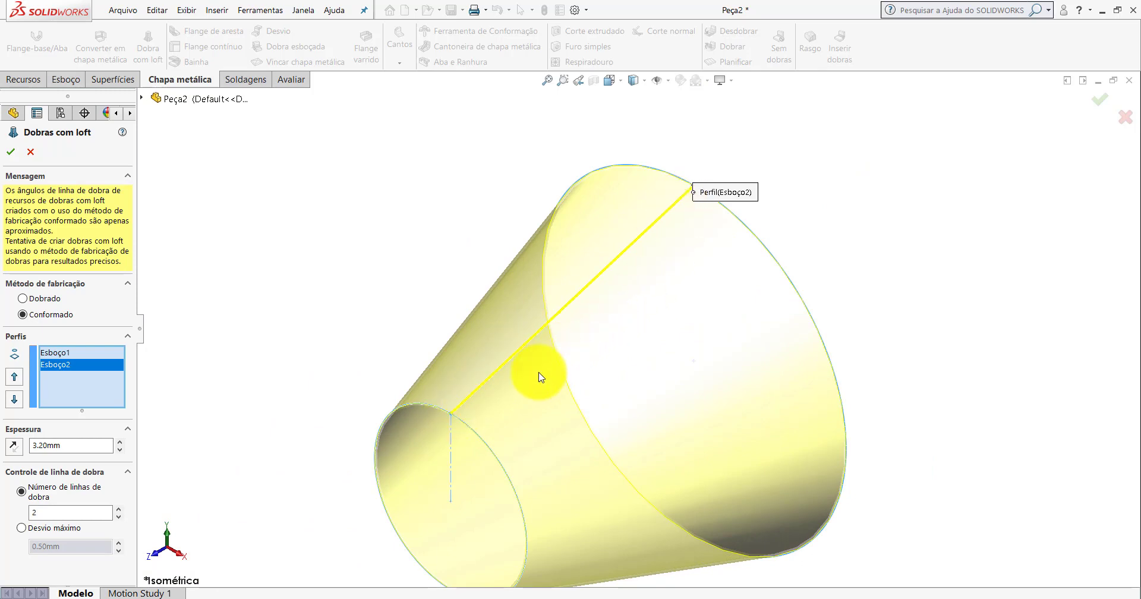
{"action": "scroll", "coordinate": [478, 406], "scroll_direction": "down", "scroll_amount": 3}
{"action": "scroll", "coordinate": [516, 391], "scroll_direction": "down", "scroll_amount": 2}
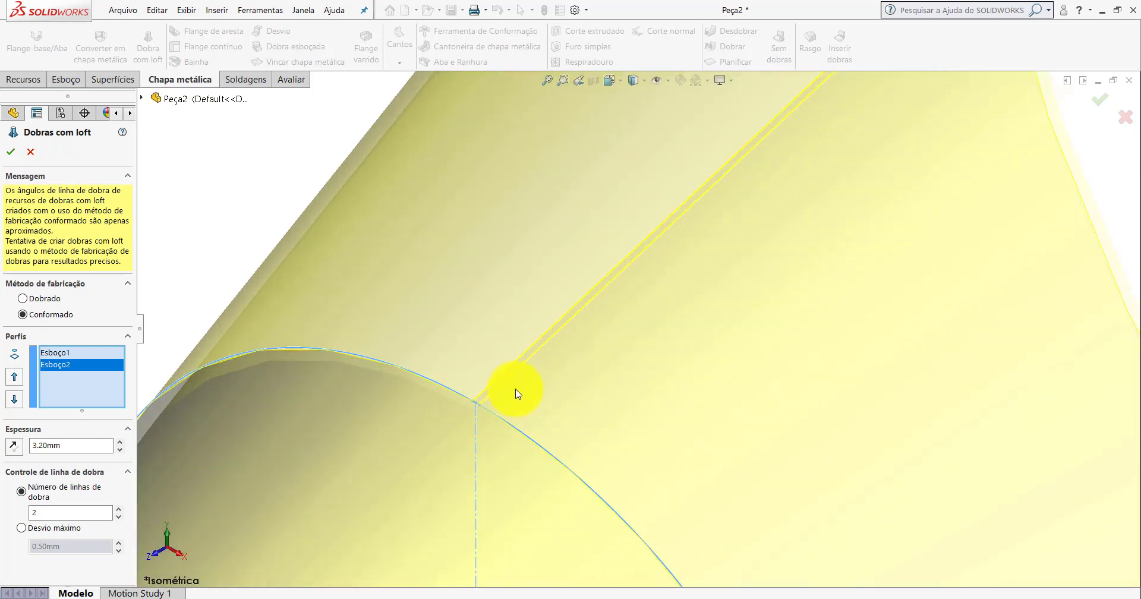
{"action": "scroll", "coordinate": [516, 391], "scroll_direction": "down", "scroll_amount": 1}
{"action": "scroll", "coordinate": [517, 397], "scroll_direction": "down", "scroll_amount": 2}
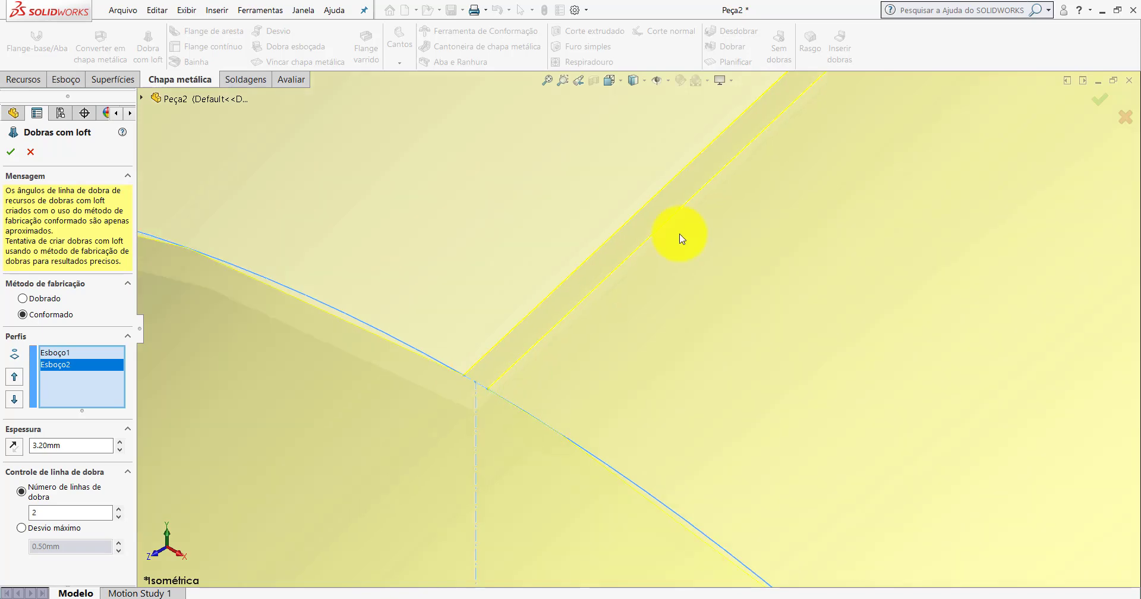
{"action": "scroll", "coordinate": [683, 237], "scroll_direction": "up", "scroll_amount": 3}
{"action": "scroll", "coordinate": [452, 463], "scroll_direction": "down", "scroll_amount": 3}
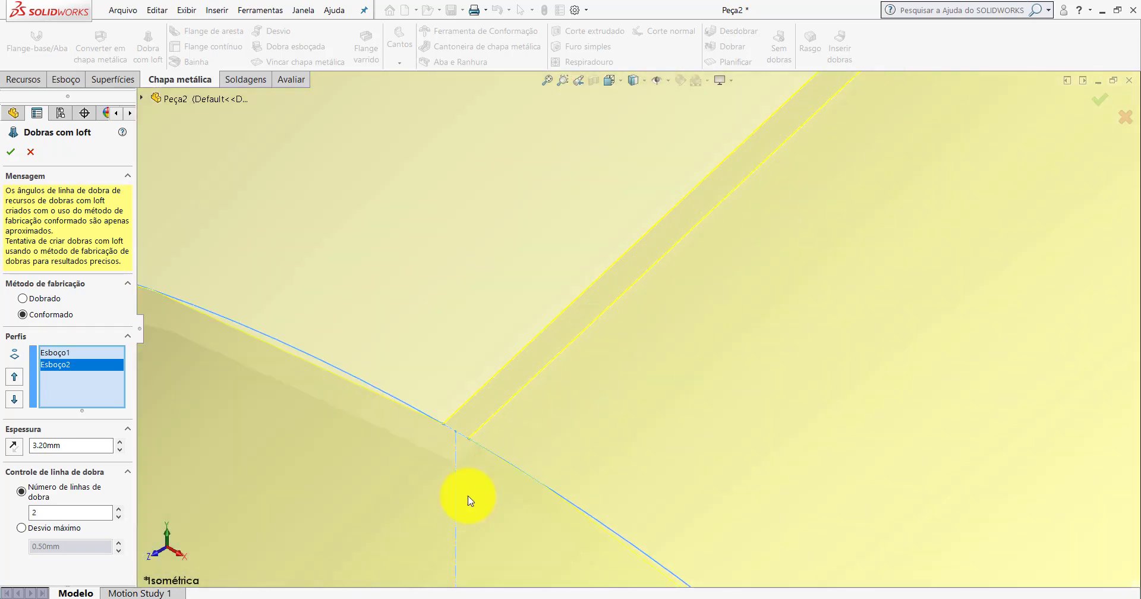
{"action": "scroll", "coordinate": [676, 208], "scroll_direction": "up", "scroll_amount": 5}
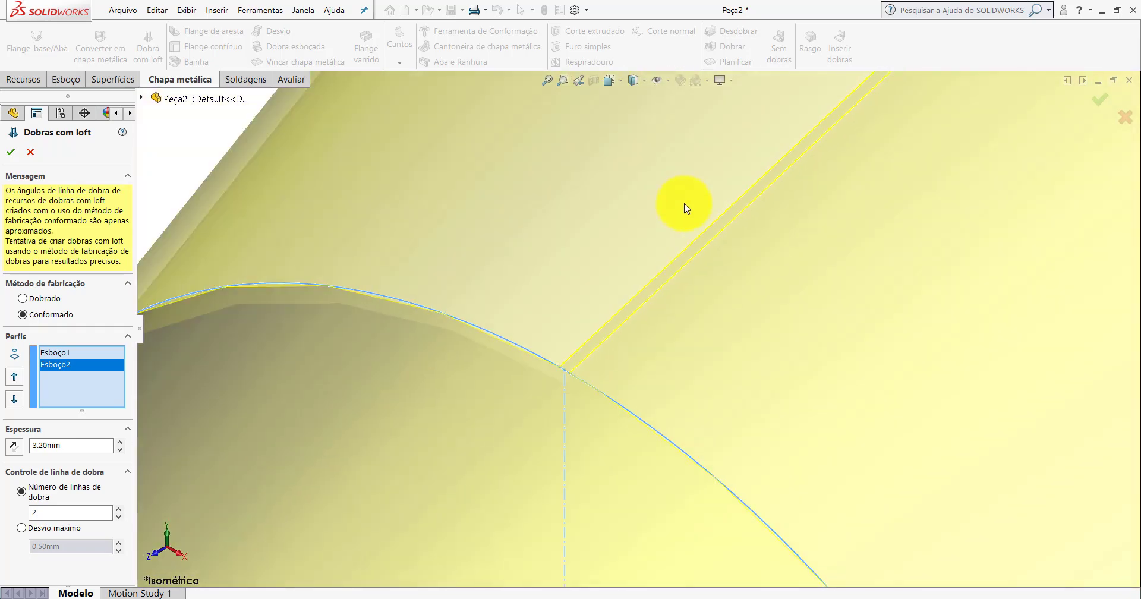
{"action": "scroll", "coordinate": [803, 166], "scroll_direction": "down", "scroll_amount": 5}
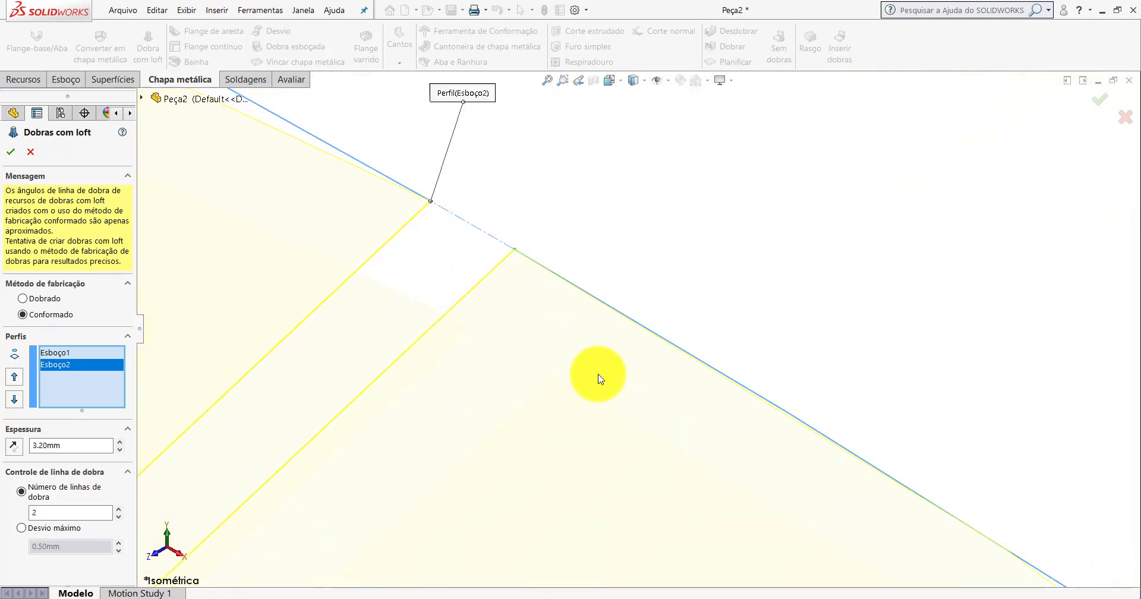
{"action": "scroll", "coordinate": [525, 362], "scroll_direction": "up", "scroll_amount": 3}
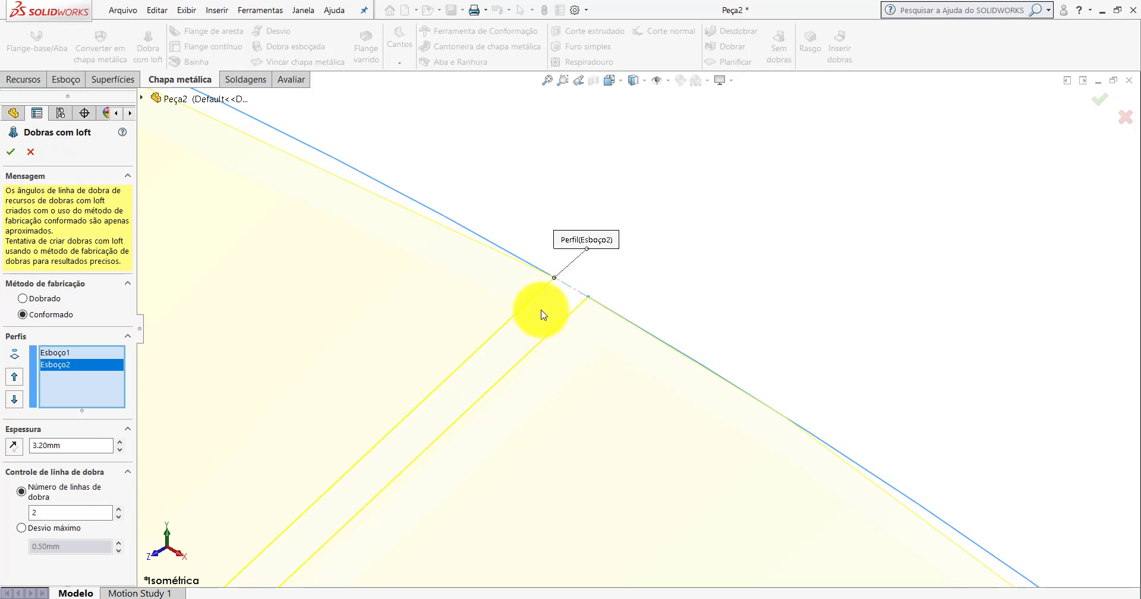
{"action": "scroll", "coordinate": [645, 274], "scroll_direction": "up", "scroll_amount": 5}
{"action": "scroll", "coordinate": [628, 407], "scroll_direction": "up", "scroll_amount": 1}
{"action": "scroll", "coordinate": [611, 438], "scroll_direction": "down", "scroll_amount": 3}
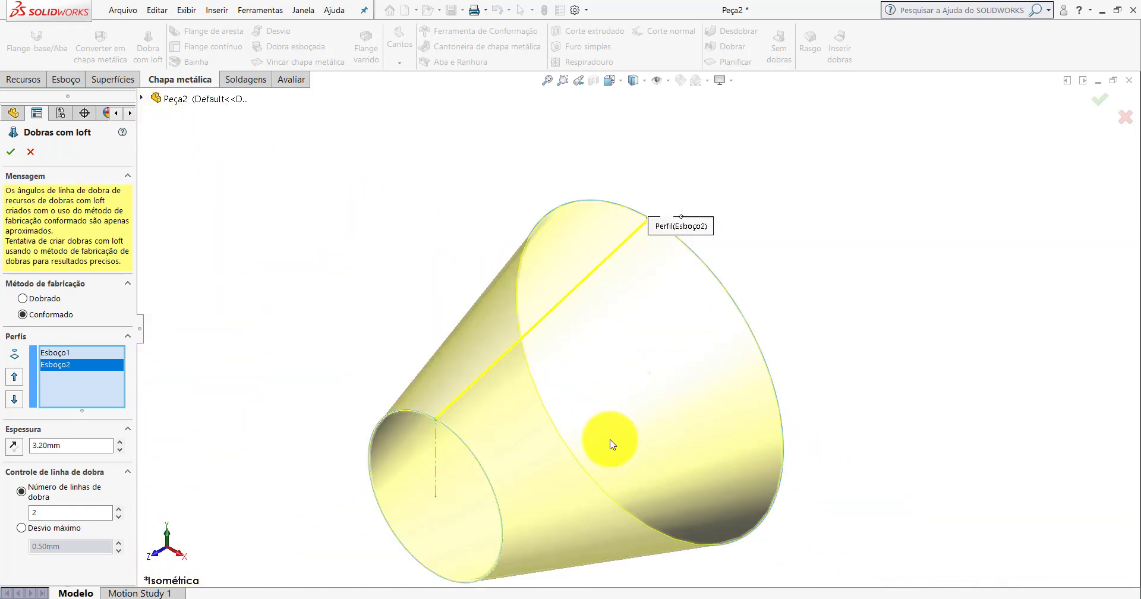
{"action": "scroll", "coordinate": [610, 439], "scroll_direction": "up", "scroll_amount": 2}
{"action": "scroll", "coordinate": [607, 398], "scroll_direction": "down", "scroll_amount": 1}
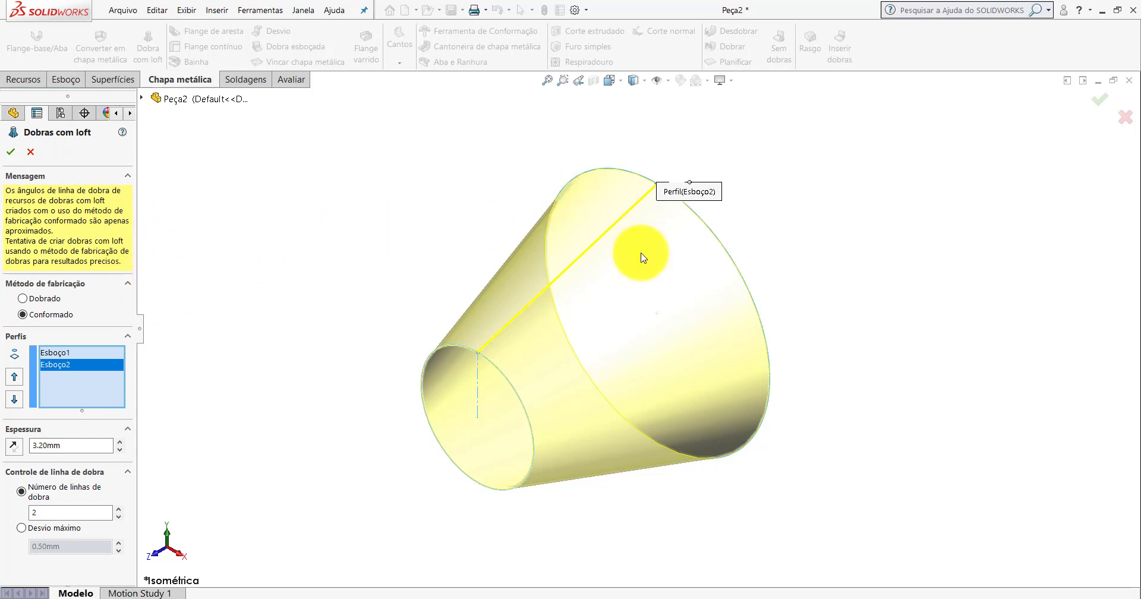
{"action": "scroll", "coordinate": [648, 238], "scroll_direction": "down", "scroll_amount": 1}
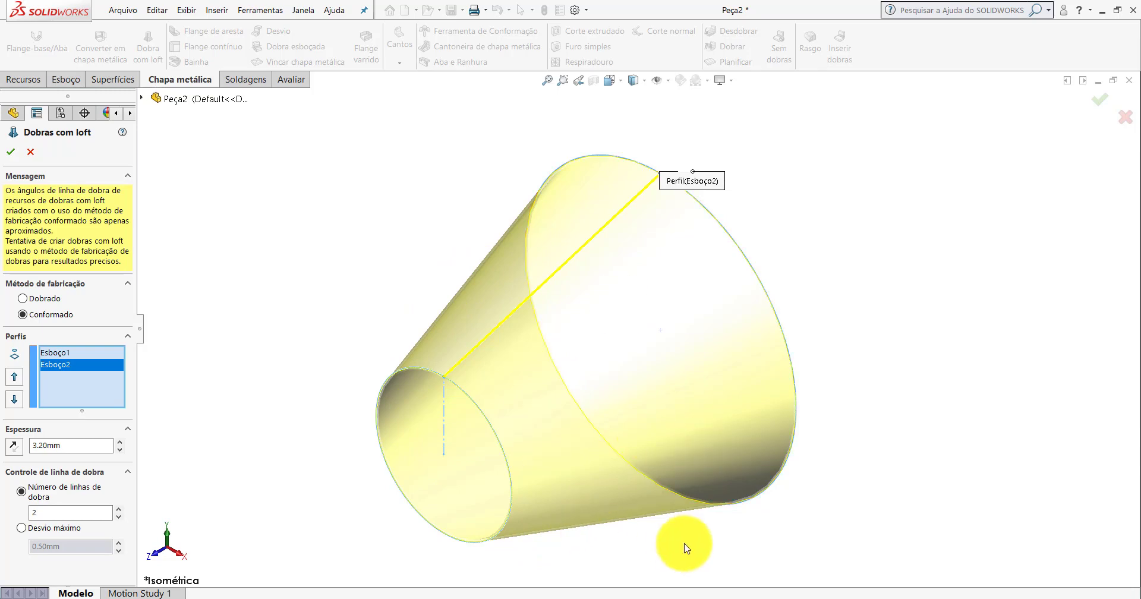
Preview the cone with the Dobrado manufacturing method, examine its facet lines, and return to Conformado.
{"action": "left_click", "coordinate": [24, 299]}
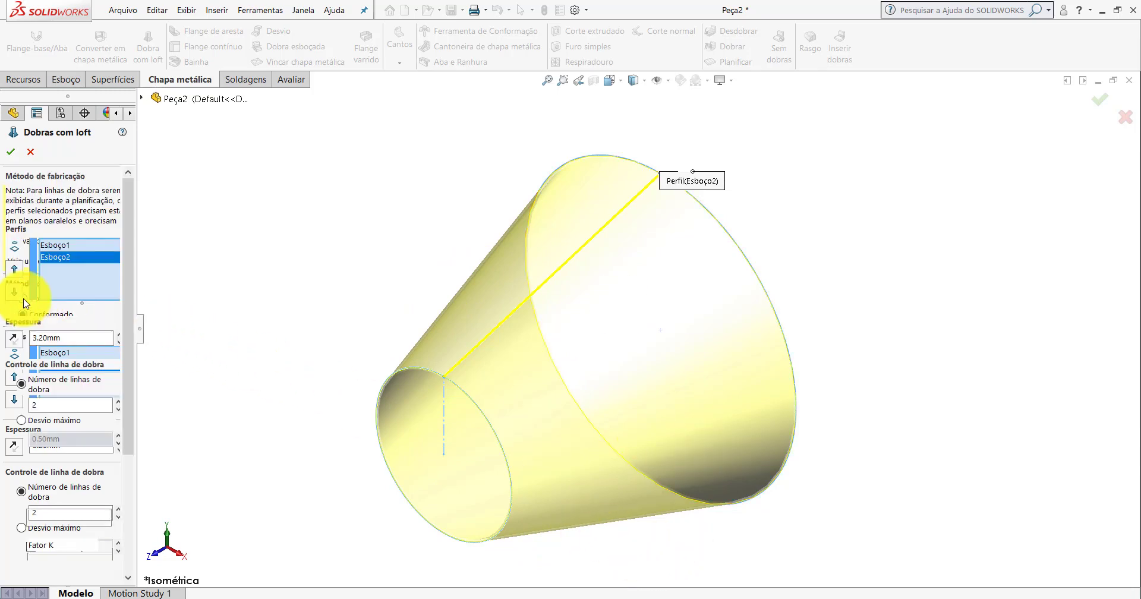
{"action": "scroll", "coordinate": [515, 349], "scroll_direction": "down", "scroll_amount": 2}
{"action": "scroll", "coordinate": [523, 364], "scroll_direction": "up", "scroll_amount": 3}
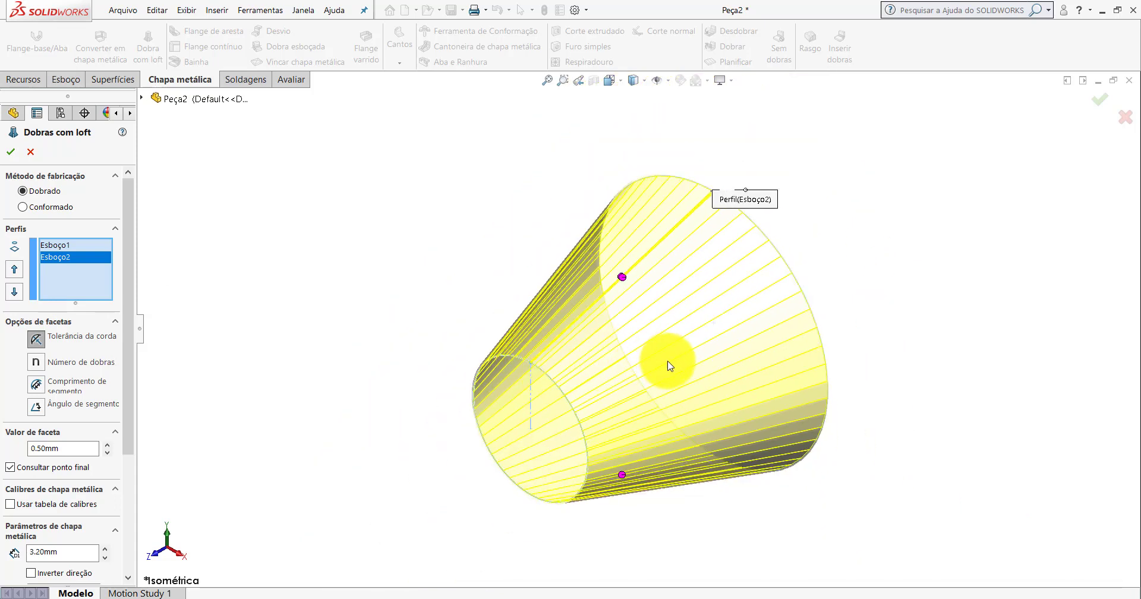
{"action": "scroll", "coordinate": [680, 364], "scroll_direction": "down", "scroll_amount": 1}
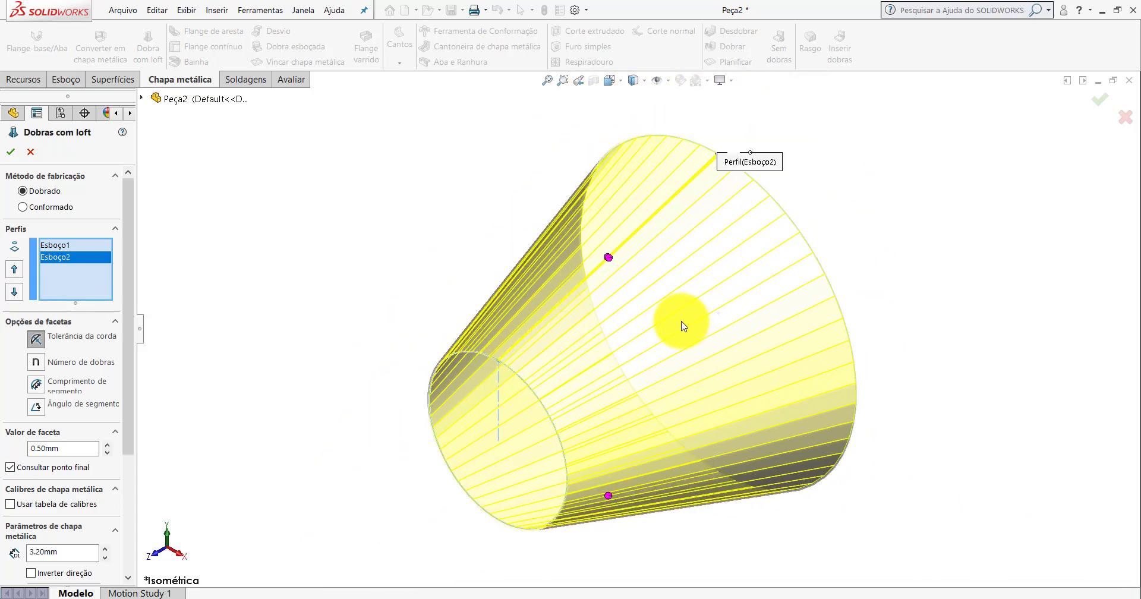
{"action": "scroll", "coordinate": [720, 367], "scroll_direction": "up", "scroll_amount": 2}
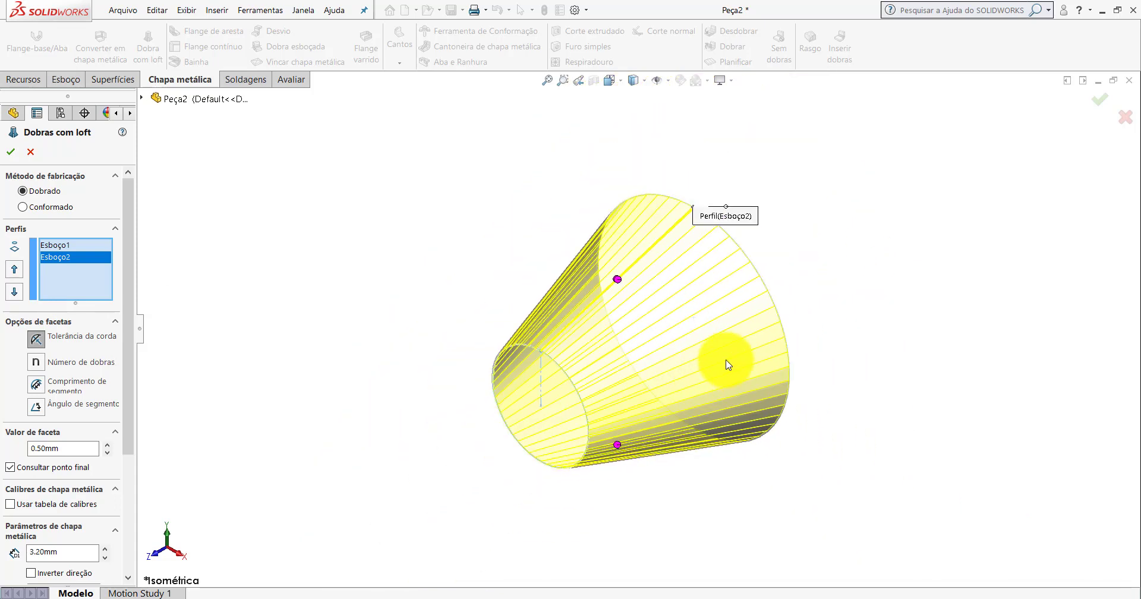
{"action": "scroll", "coordinate": [726, 362], "scroll_direction": "down", "scroll_amount": 1}
{"action": "scroll", "coordinate": [719, 272], "scroll_direction": "down", "scroll_amount": 1}
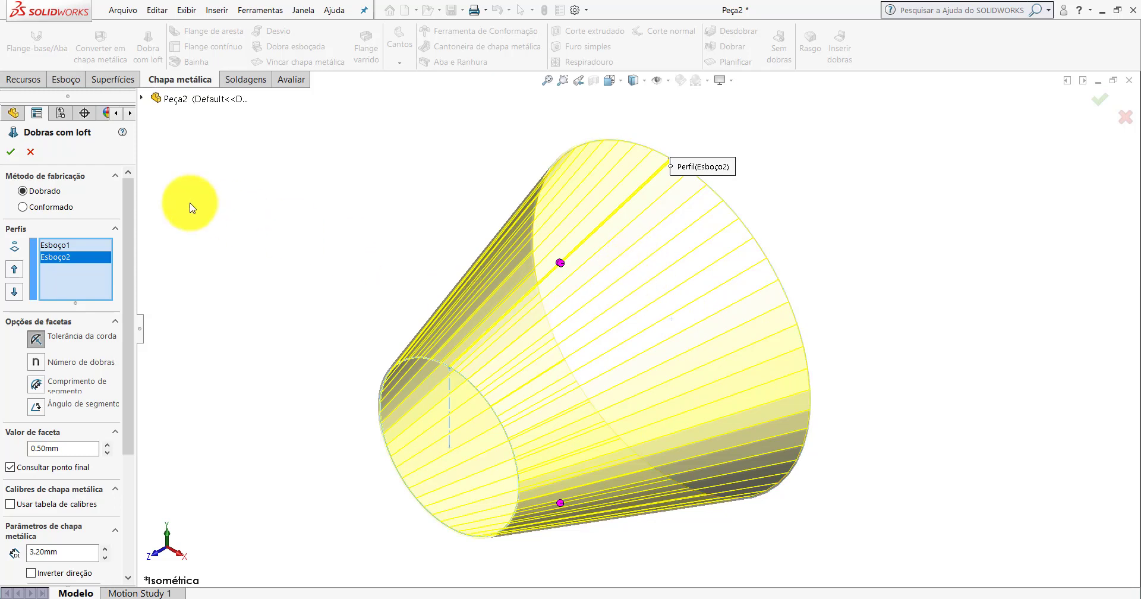
{"action": "left_click", "coordinate": [24, 207]}
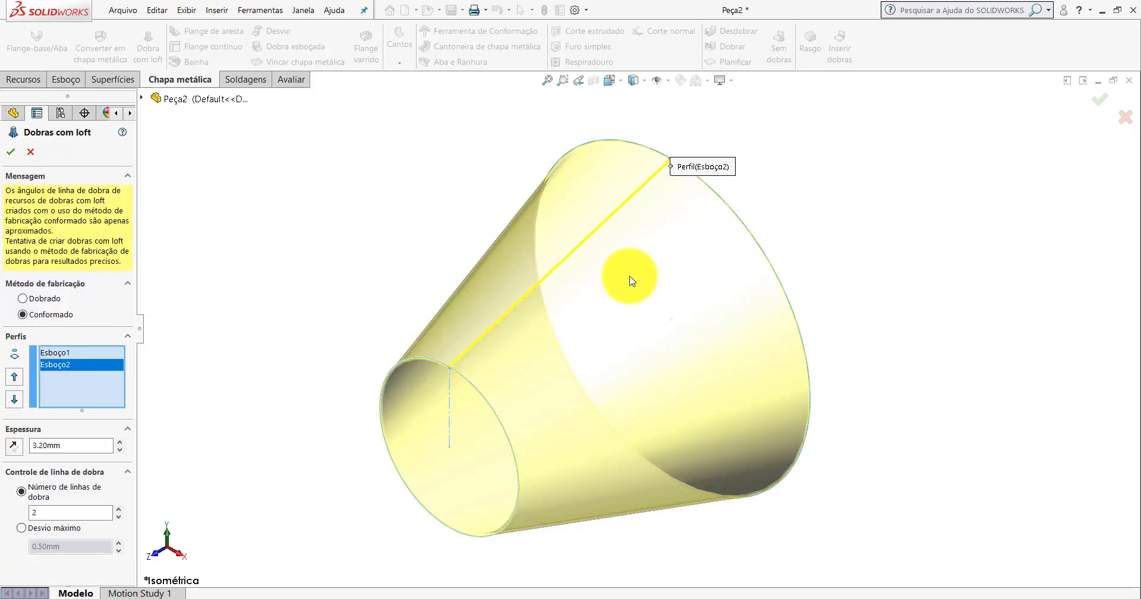
Compare the sheet thickness outside and inside the small circle by reversing its direction, and return it to the inside.
{"action": "scroll", "coordinate": [626, 298], "scroll_direction": "up", "scroll_amount": 3}
{"action": "scroll", "coordinate": [632, 349], "scroll_direction": "down", "scroll_amount": 1}
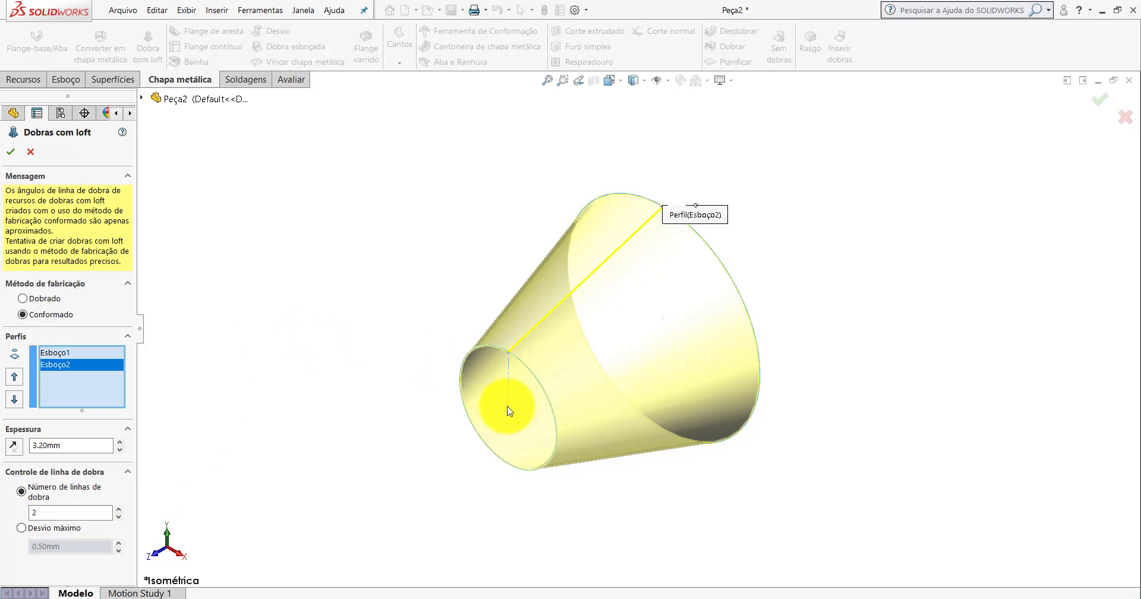
{"action": "scroll", "coordinate": [527, 374], "scroll_direction": "down", "scroll_amount": 6}
{"action": "scroll", "coordinate": [568, 293], "scroll_direction": "down", "scroll_amount": 4}
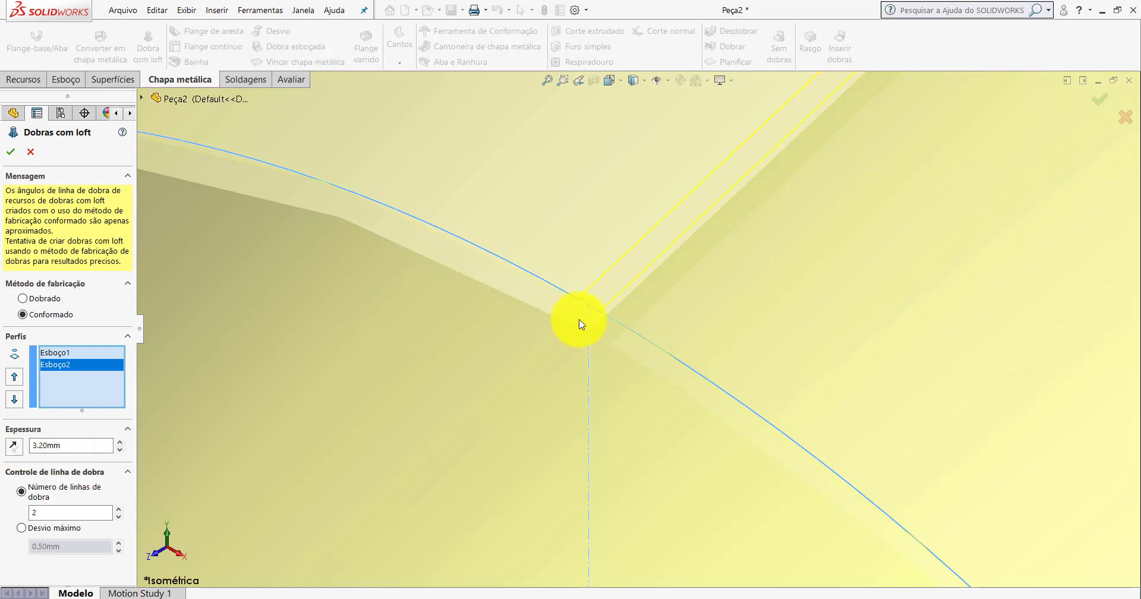
{"action": "left_click", "coordinate": [15, 447]}
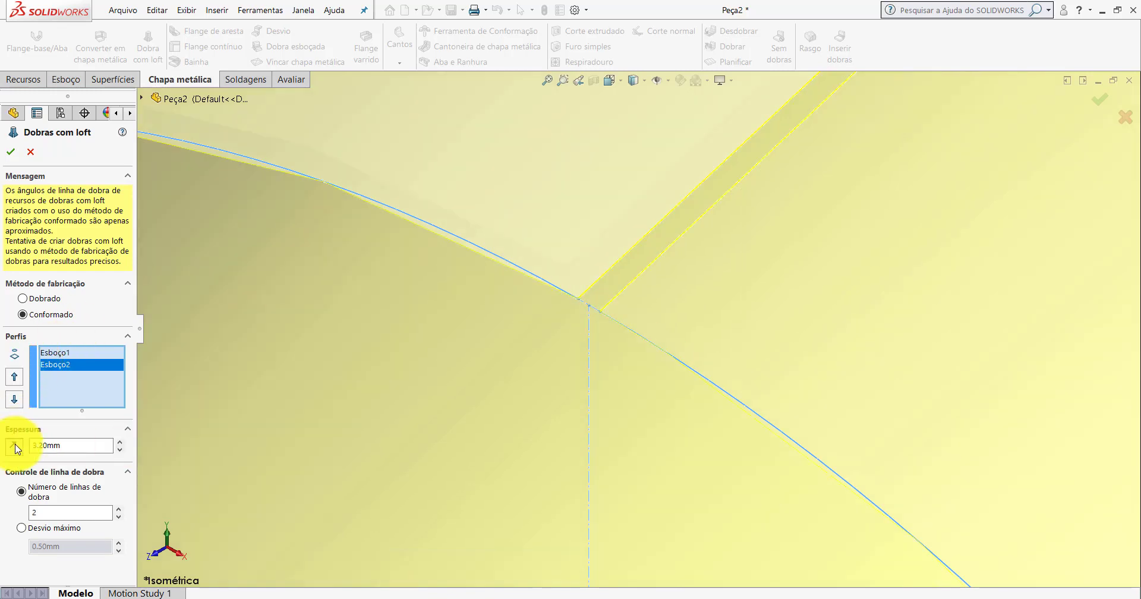
{"action": "middle_click_drag", "start_coordinate": [507, 277], "coordinate": [466, 286]}
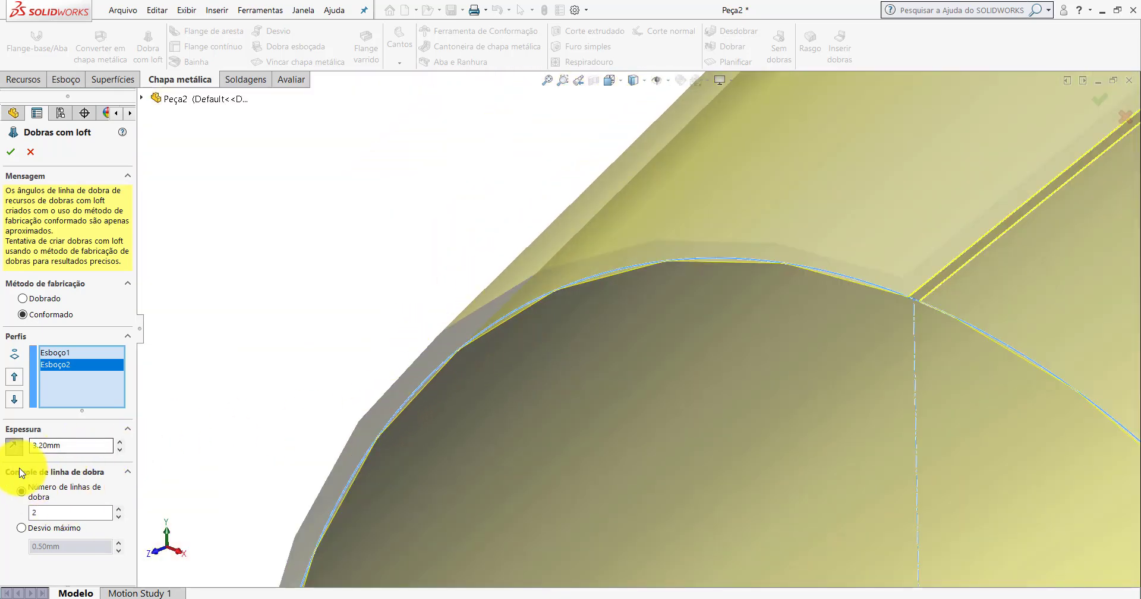
{"action": "left_click", "coordinate": [14, 447]}
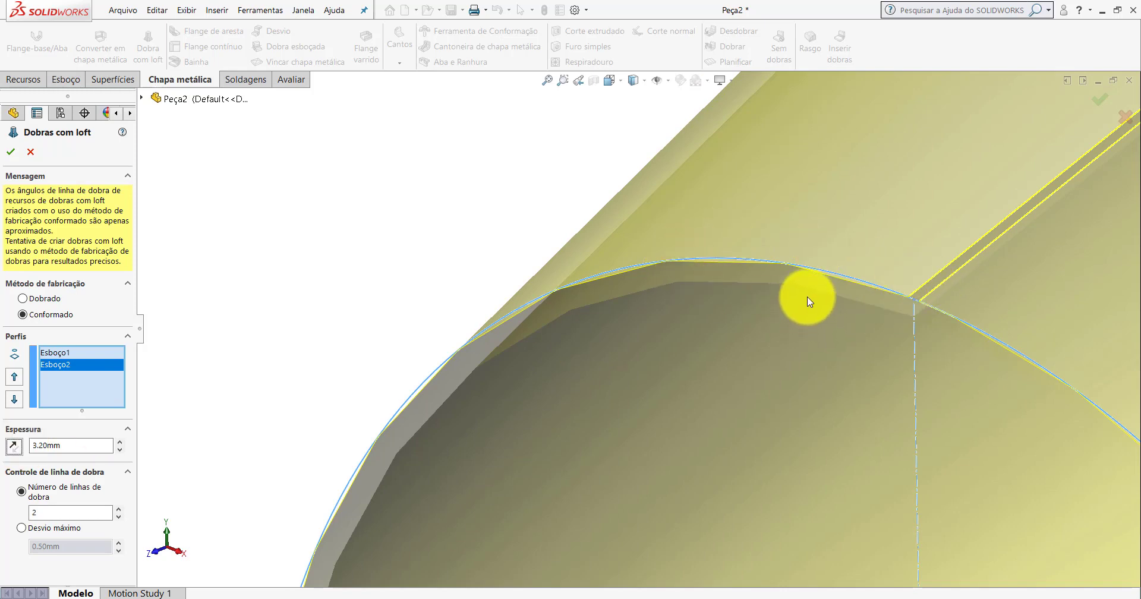
{"action": "scroll", "coordinate": [764, 282], "scroll_direction": "down", "scroll_amount": 1}
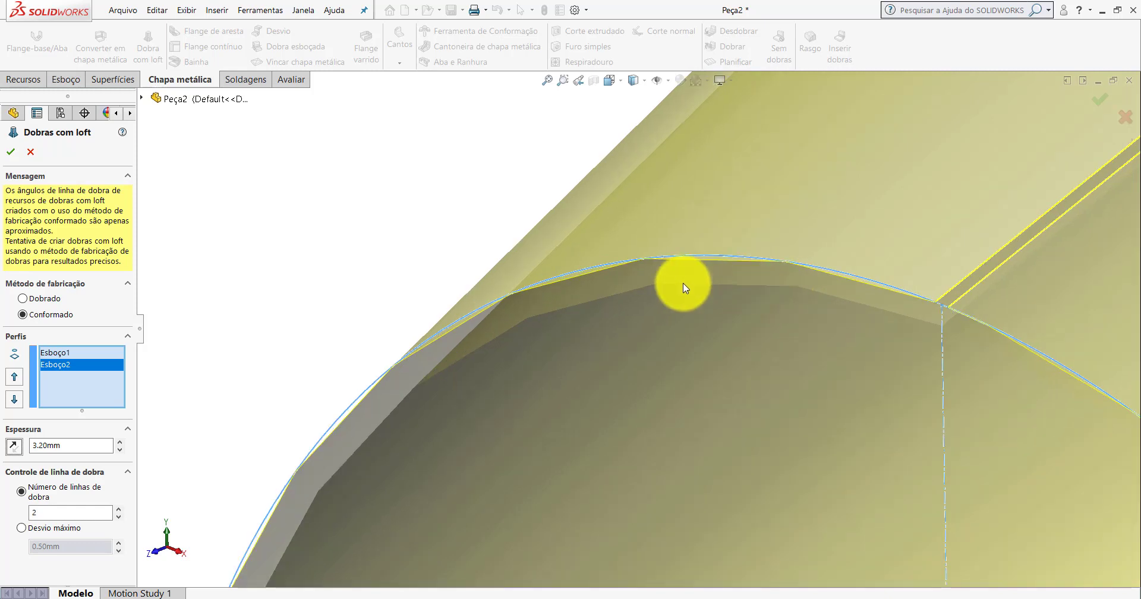
{"action": "left_click", "coordinate": [14, 447]}
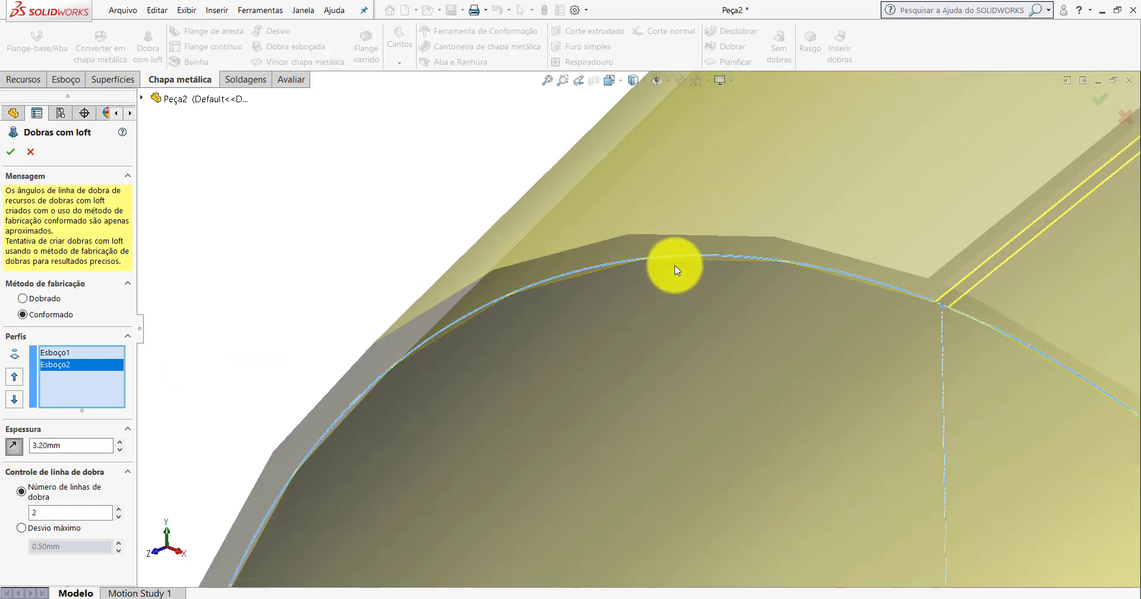
{"action": "left_click", "coordinate": [16, 447]}
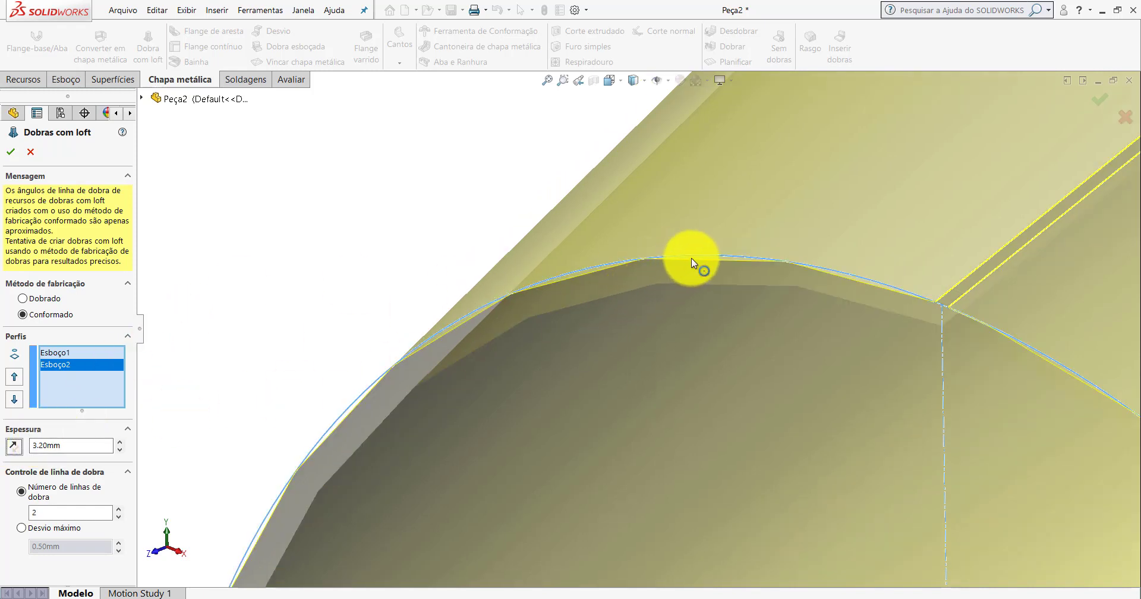
Create the lofted bend from both profiles with the Conformado method and a 3.20 mm thickness.
{"action": "scroll", "coordinate": [829, 301], "scroll_direction": "up", "scroll_amount": 10}
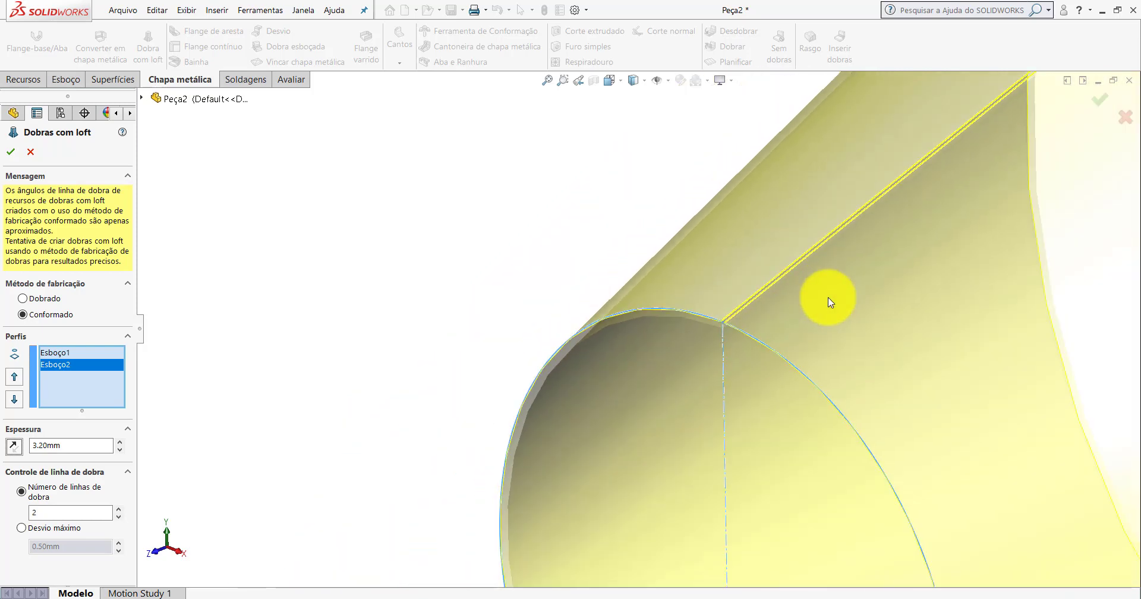
{"action": "scroll", "coordinate": [839, 229], "scroll_direction": "down", "scroll_amount": 7}
{"action": "scroll", "coordinate": [699, 229], "scroll_direction": "up", "scroll_amount": 7}
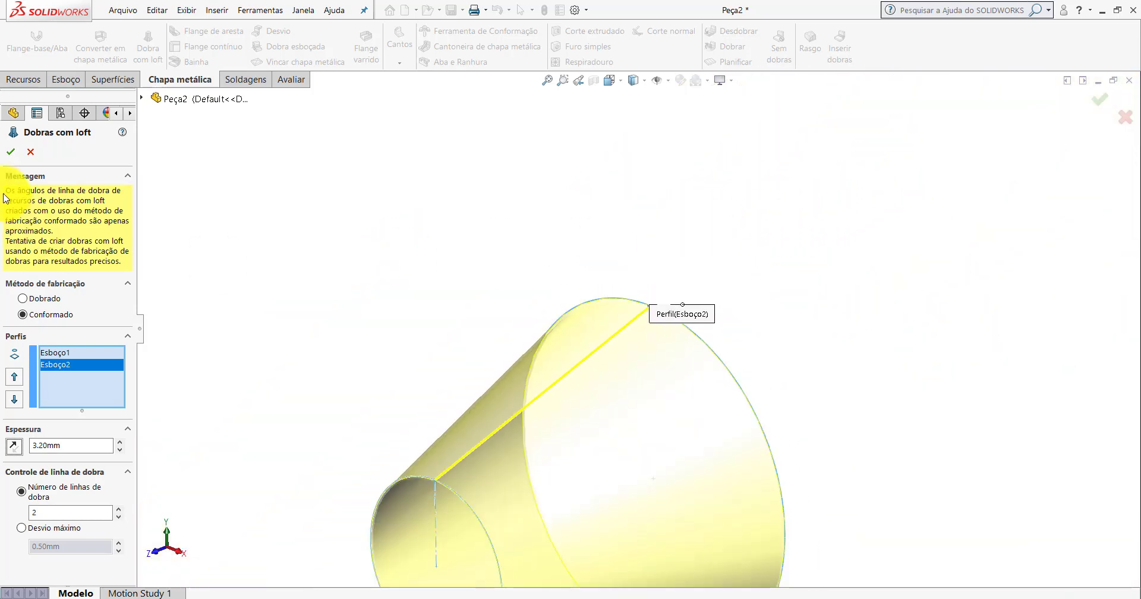
{"action": "left_click", "coordinate": [12, 152]}
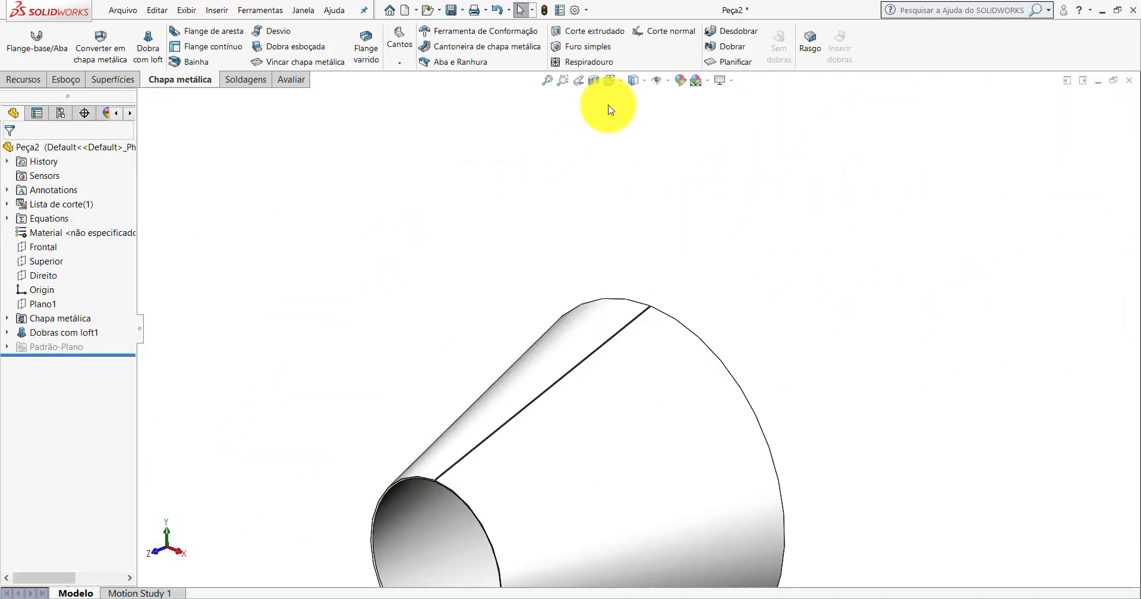
Show the cone in isometric view and assign AISI 1020 as its material.
{"action": "left_click", "coordinate": [610, 80]}
{"action": "left_click", "coordinate": [678, 116]}
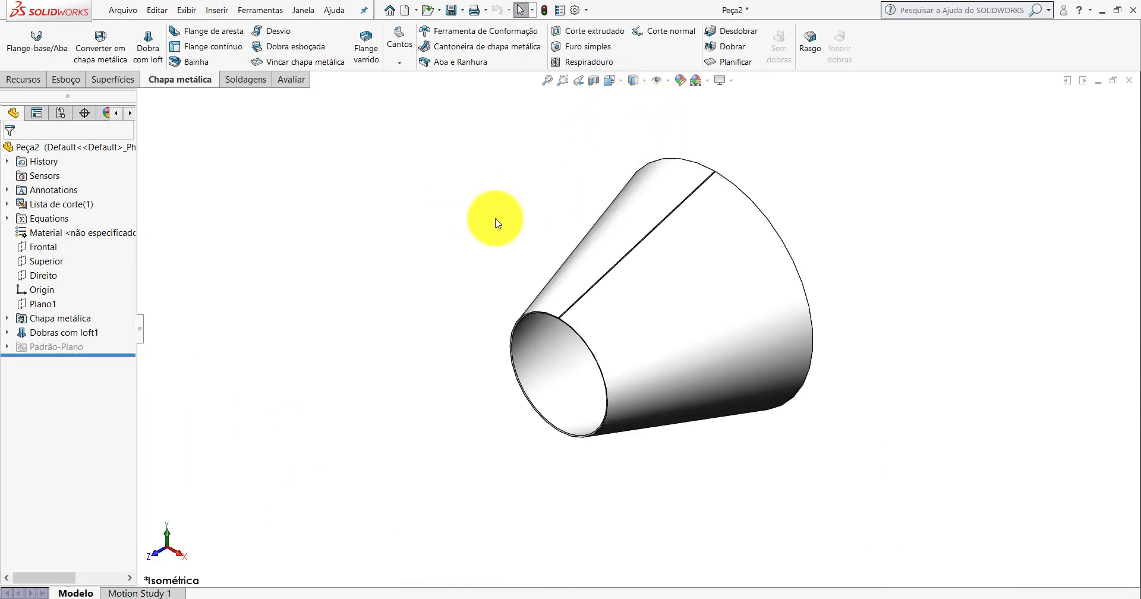
{"action": "right_click", "coordinate": [68, 233]}
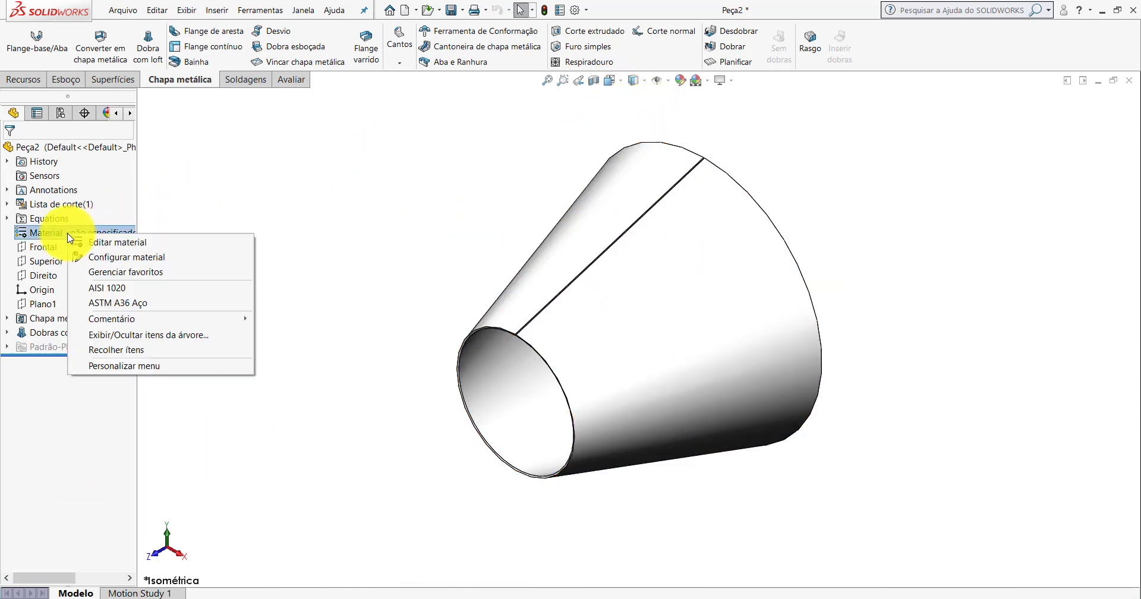
{"action": "left_click", "coordinate": [116, 289]}
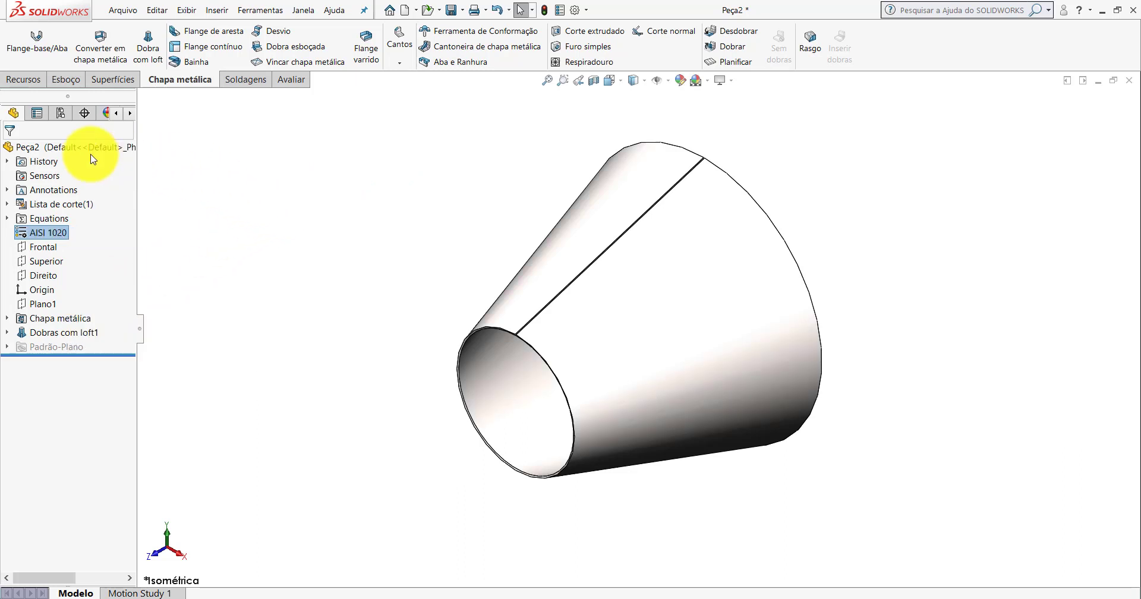
Change the whole part's appearance color to orange with RGB values 255, 102, 0.
{"action": "right_click", "coordinate": [68, 152]}
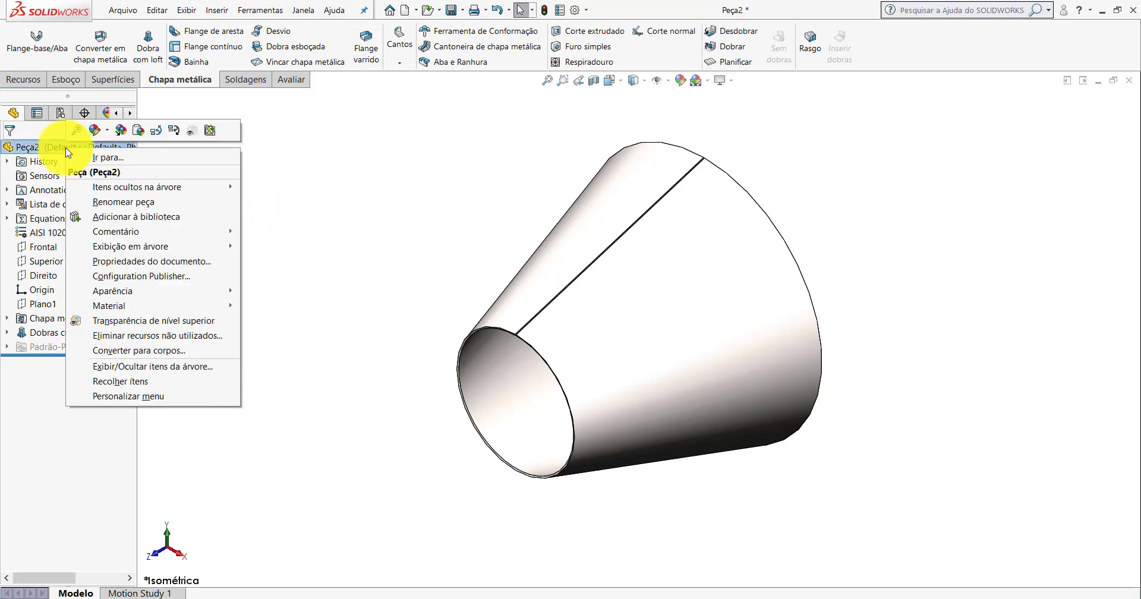
{"action": "mouse_move", "coordinate": [95, 130]}
{"action": "left_click", "coordinate": [110, 160]}
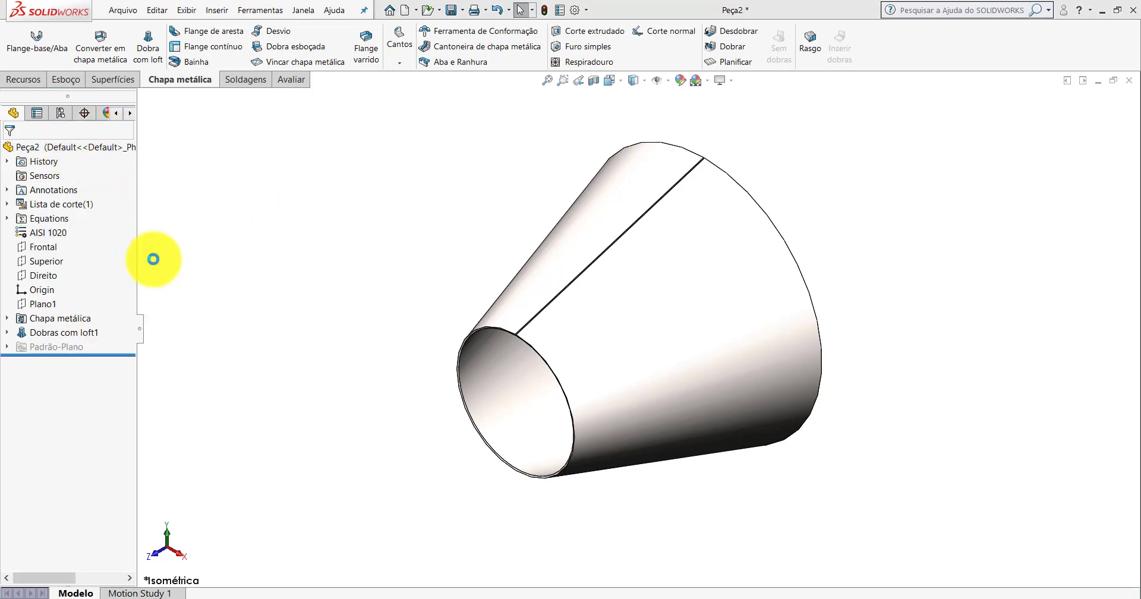
{"action": "scroll", "coordinate": [101, 395], "scroll_direction": "down", "scroll_amount": 1}
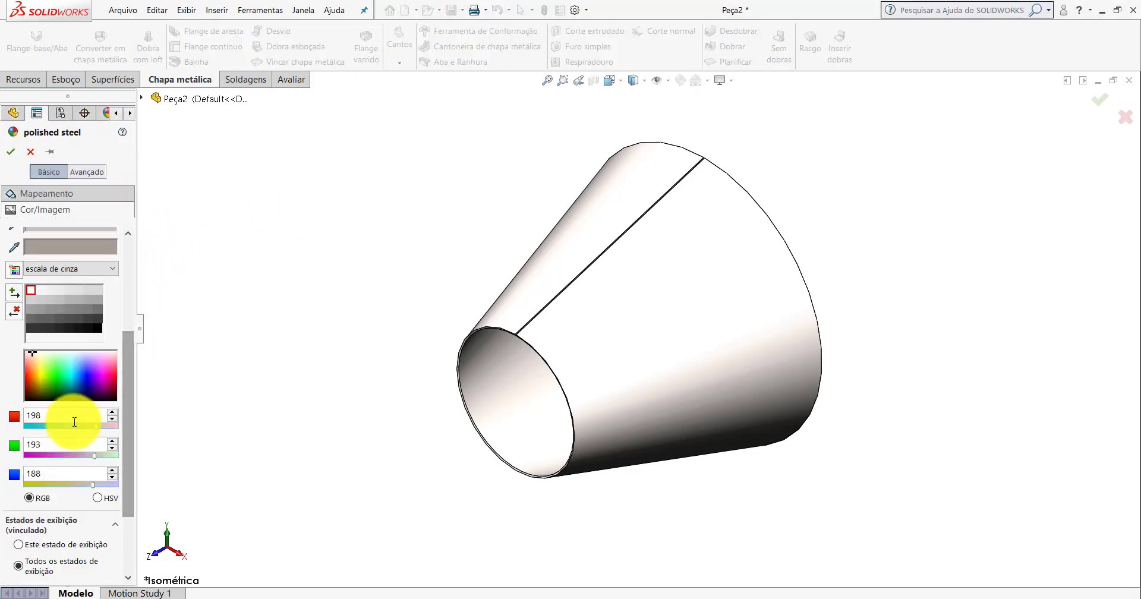
{"action": "type", "text": "55"}
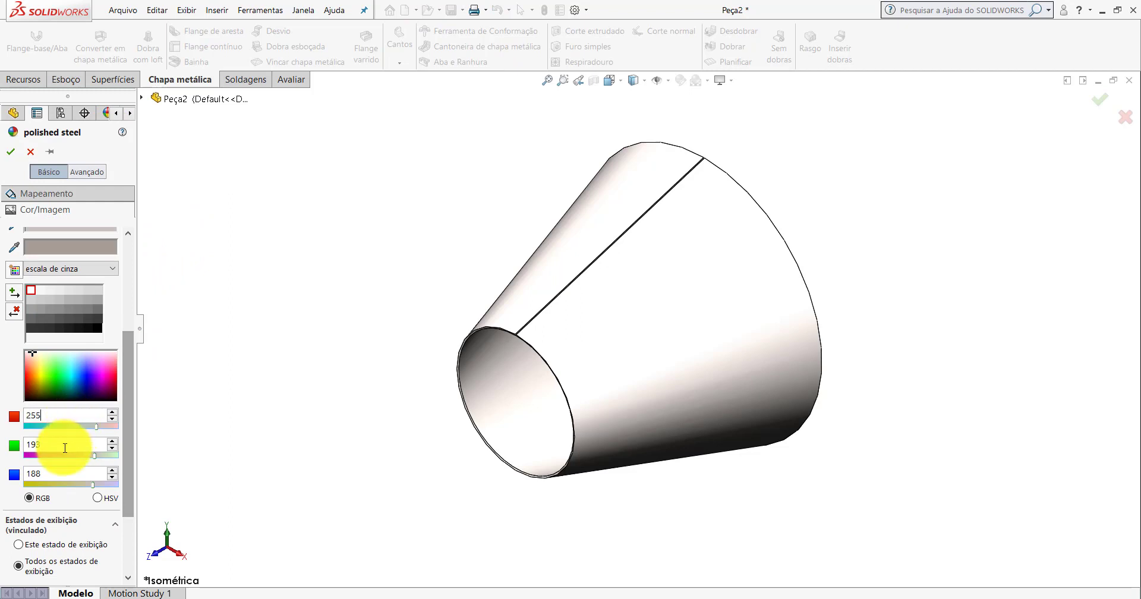
{"action": "left_click", "coordinate": [64, 448]}
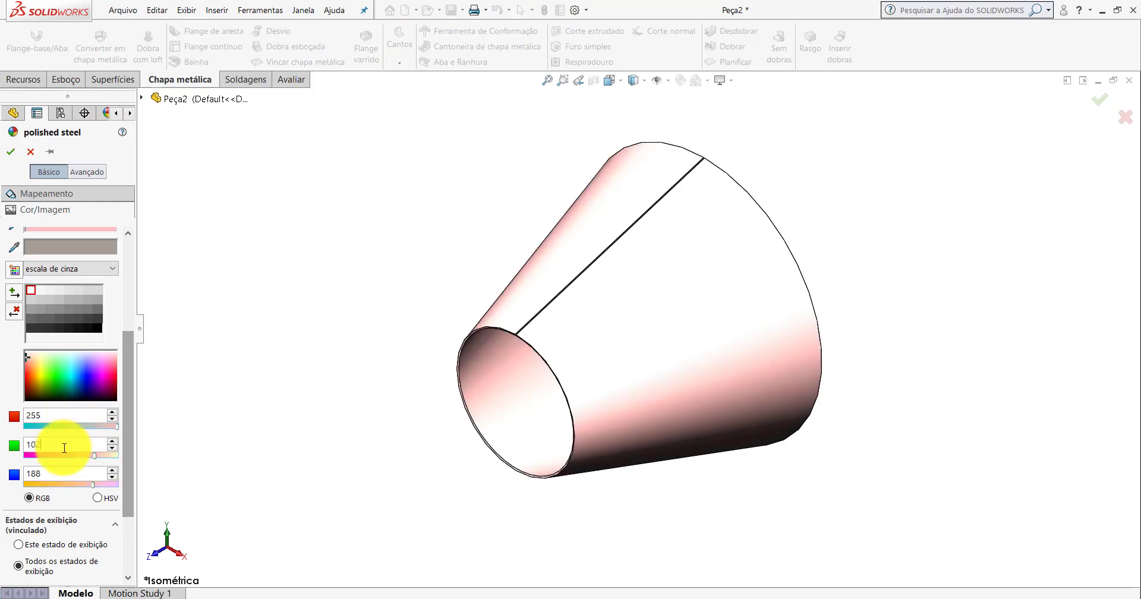
{"action": "left_click", "coordinate": [57, 472]}
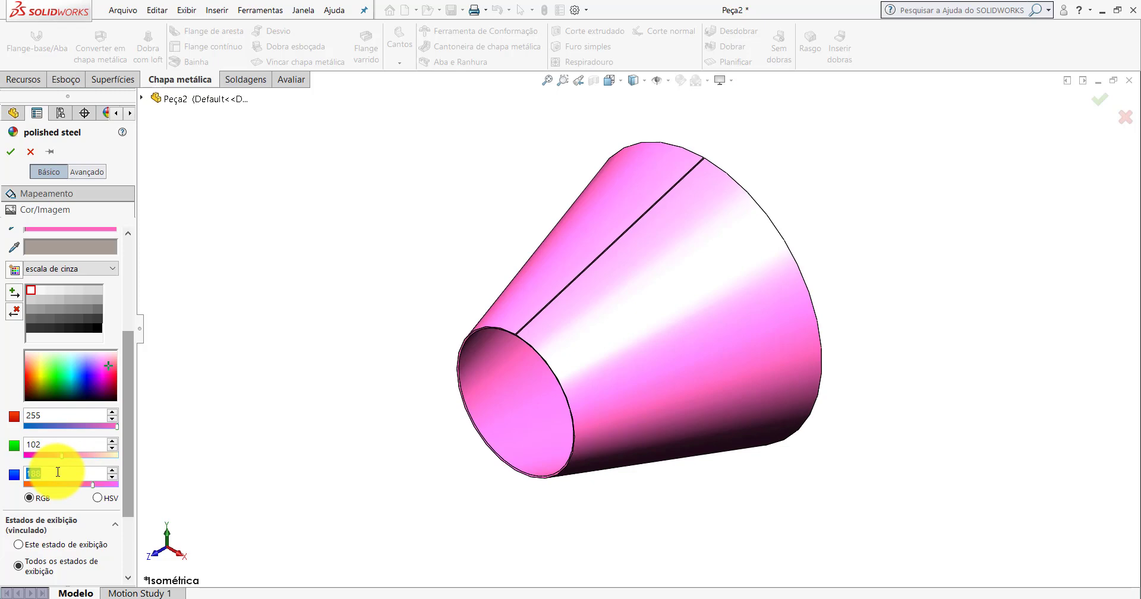
{"action": "type", "text": "0"}
{"action": "left_click", "coordinate": [11, 151]}
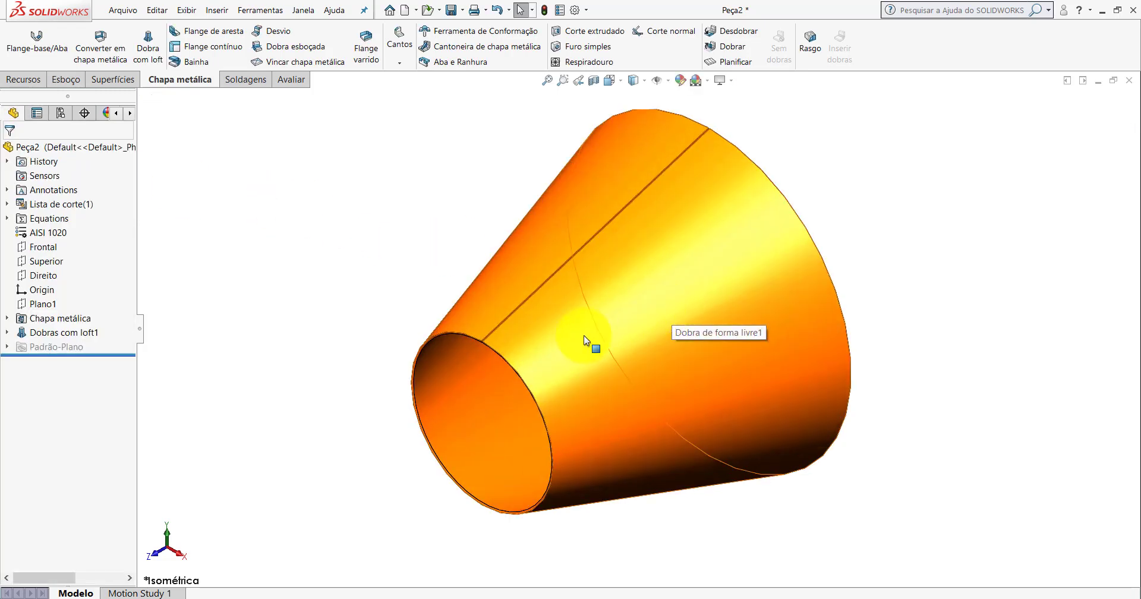
Examine the seam gap and the sheet edge at the small end of the finished cone.
{"action": "middle_click_drag", "start_coordinate": [596, 289], "coordinate": [603, 331]}
{"action": "scroll", "coordinate": [530, 359], "scroll_direction": "down", "scroll_amount": 6}
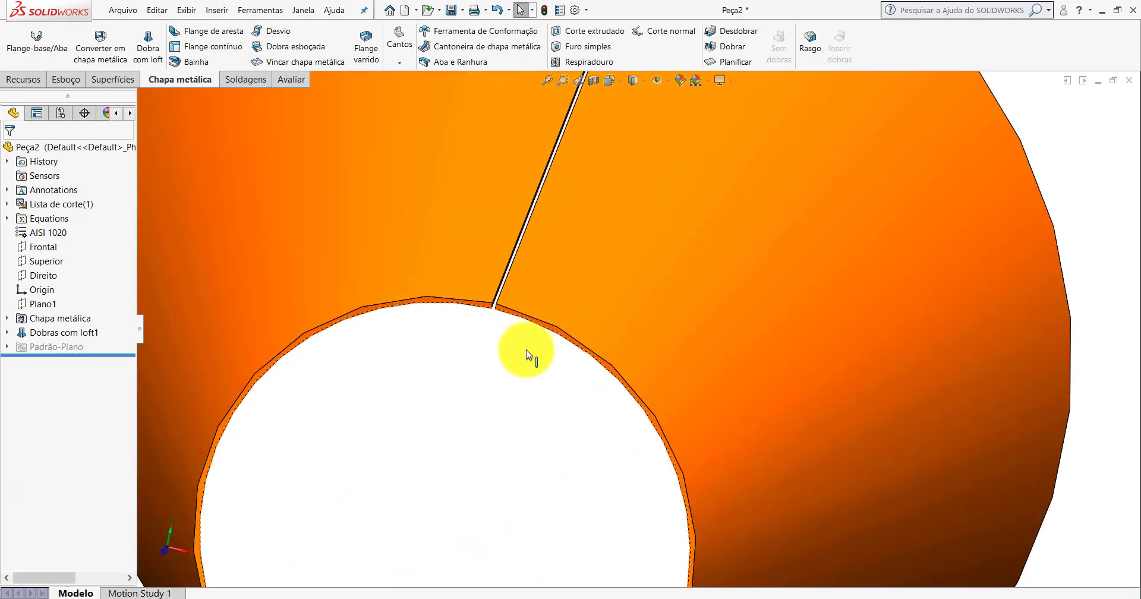
{"action": "middle_click_drag", "start_coordinate": [509, 290], "coordinate": [751, 134]}
{"action": "scroll", "coordinate": [750, 135], "scroll_direction": "up", "scroll_amount": 6}
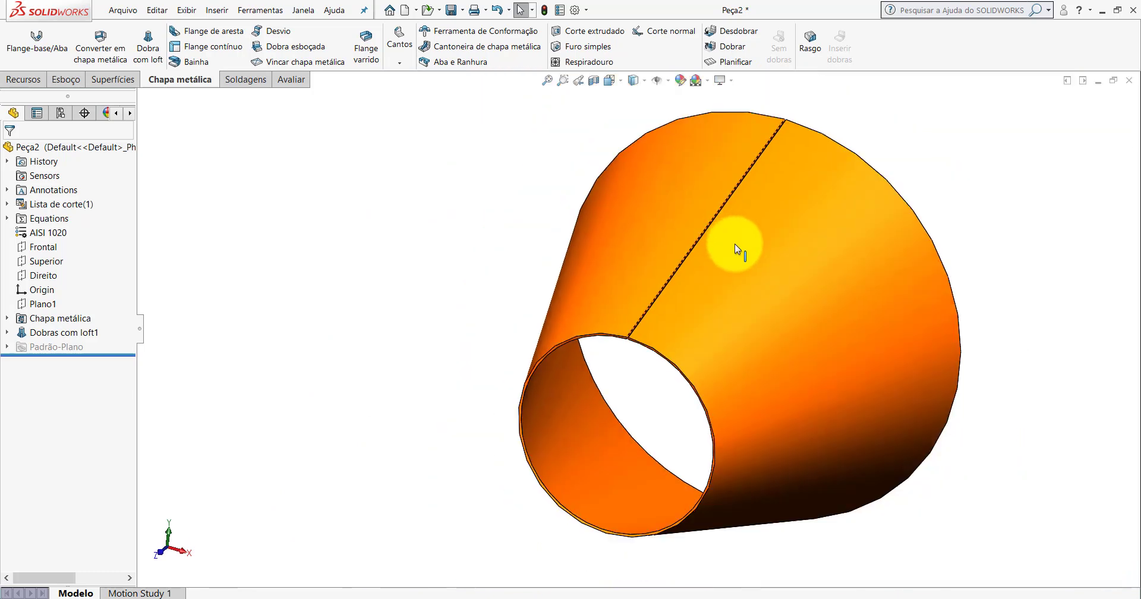
{"action": "scroll", "coordinate": [624, 341], "scroll_direction": "down", "scroll_amount": 2}
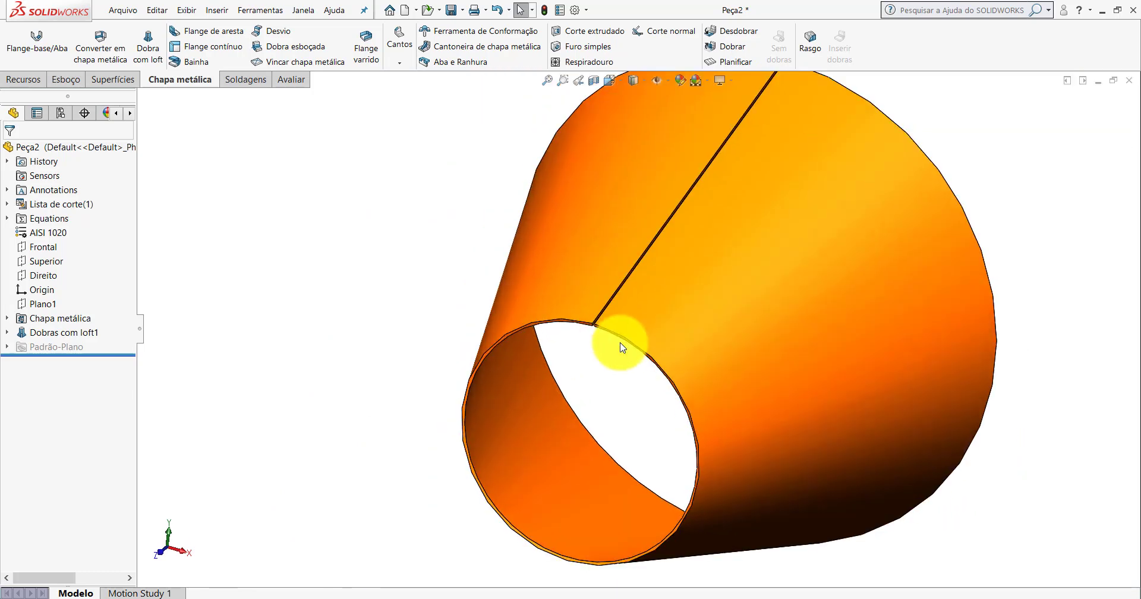
{"action": "middle_click_drag", "start_coordinate": [584, 323], "coordinate": [599, 416]}
{"action": "scroll", "coordinate": [566, 351], "scroll_direction": "down", "scroll_amount": 2}
{"action": "scroll", "coordinate": [590, 305], "scroll_direction": "up", "scroll_amount": 5}
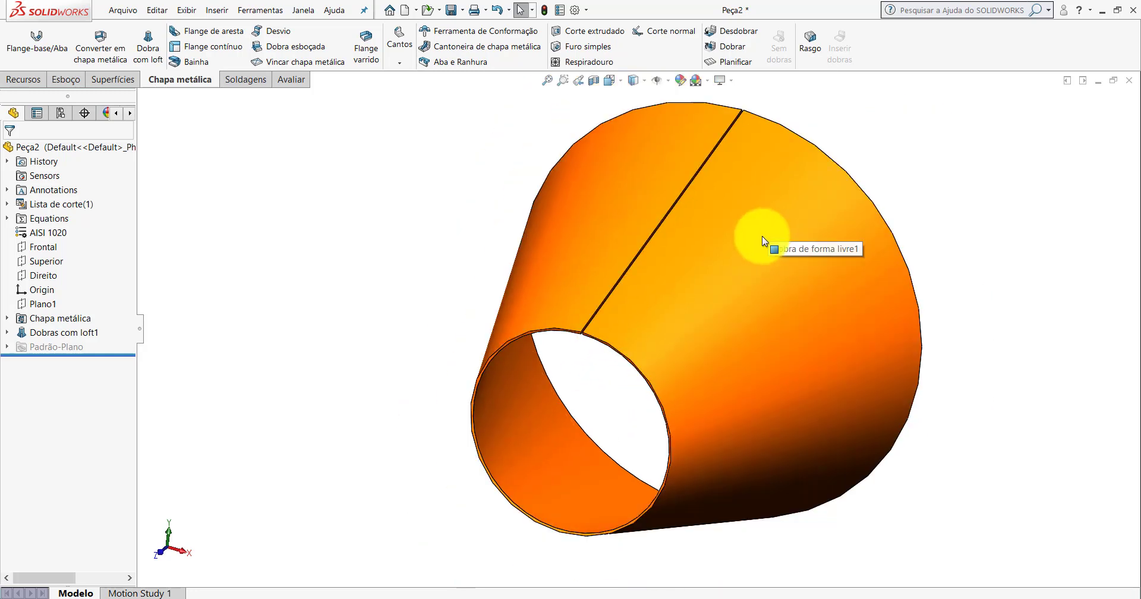
{"action": "scroll", "coordinate": [619, 334], "scroll_direction": "down", "scroll_amount": 5}
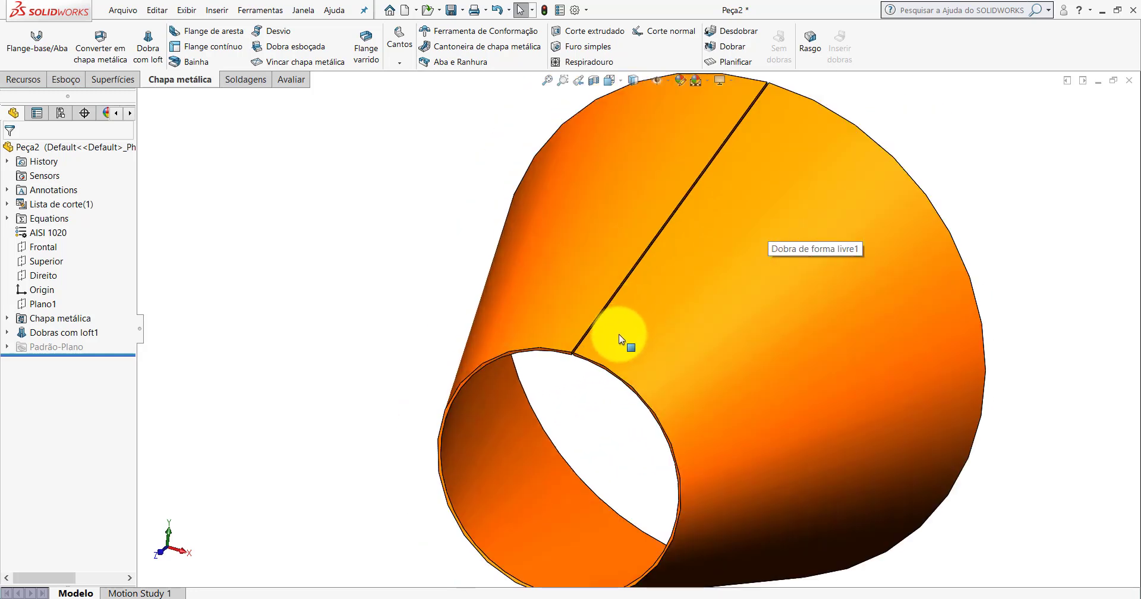
{"action": "scroll", "coordinate": [618, 321], "scroll_direction": "up", "scroll_amount": 5}
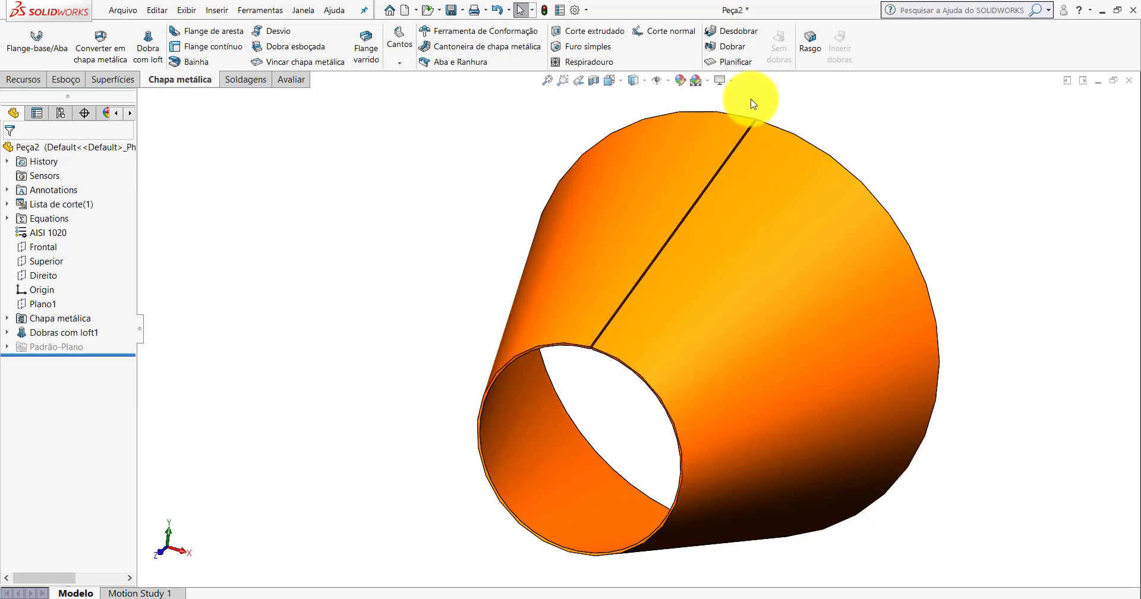
Flatten the cone to examine its flat pattern, and return it to the folded state.
{"action": "left_click", "coordinate": [728, 62]}
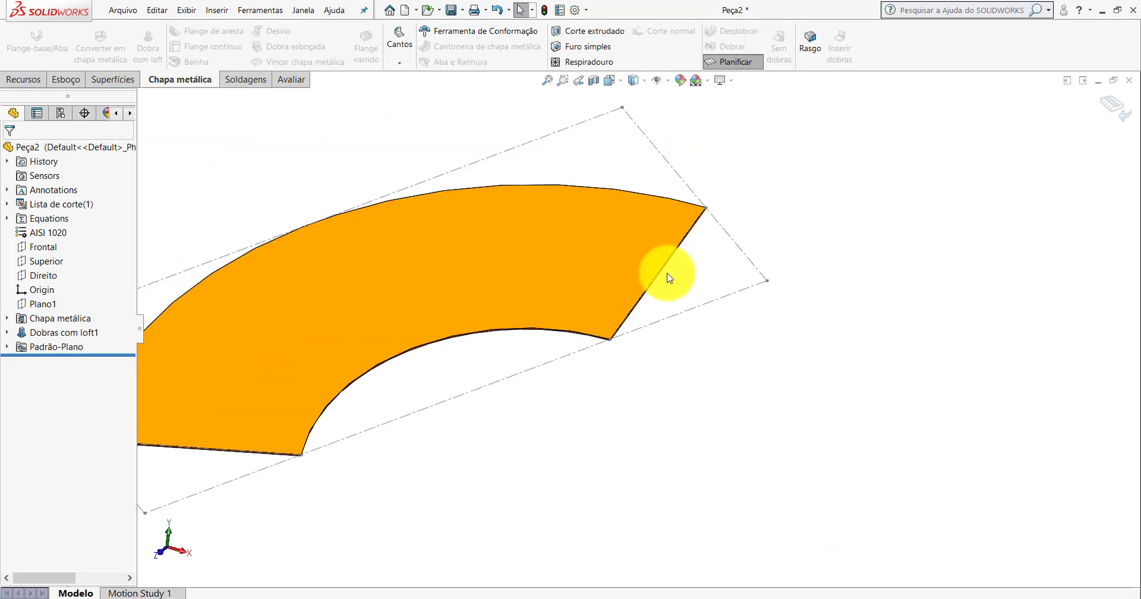
{"action": "scroll", "coordinate": [547, 320], "scroll_direction": "down", "scroll_amount": 3}
{"action": "middle_click_drag", "start_coordinate": [642, 321], "coordinate": [672, 333]}
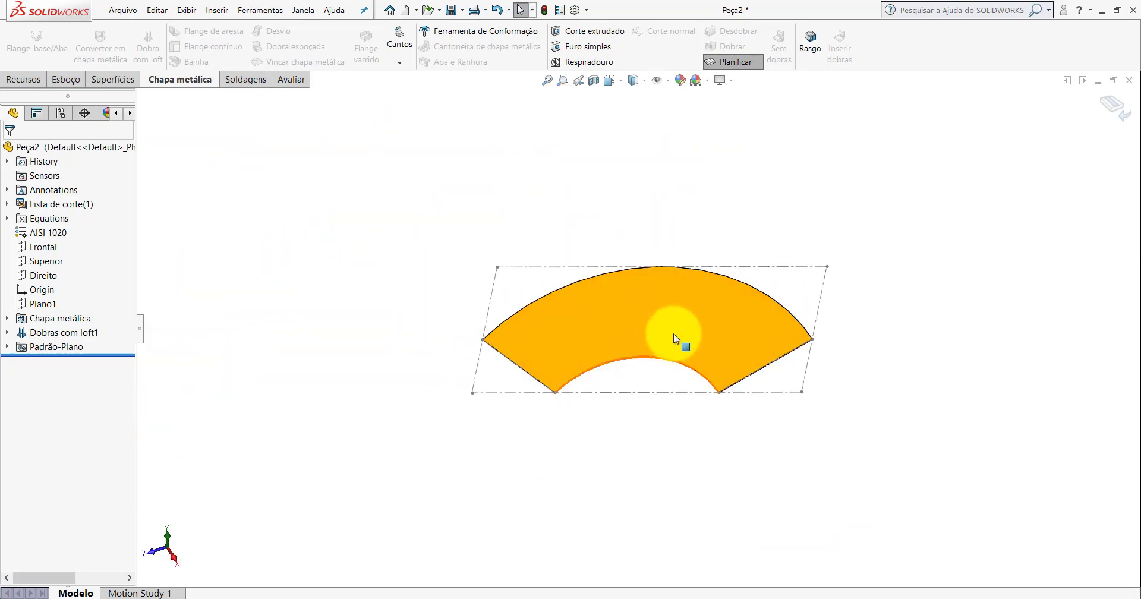
{"action": "scroll", "coordinate": [673, 333], "scroll_direction": "down", "scroll_amount": 3}
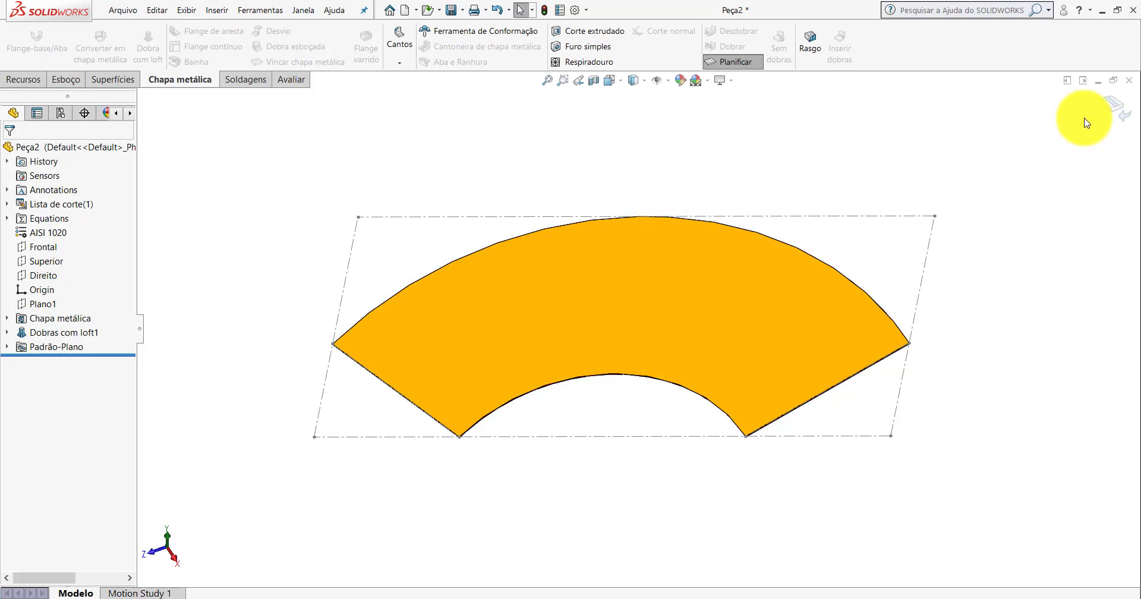
{"action": "left_click", "coordinate": [1106, 108]}
Restore the isometric view of the folded cone and minimize the program window.
{"action": "left_click", "coordinate": [610, 80]}
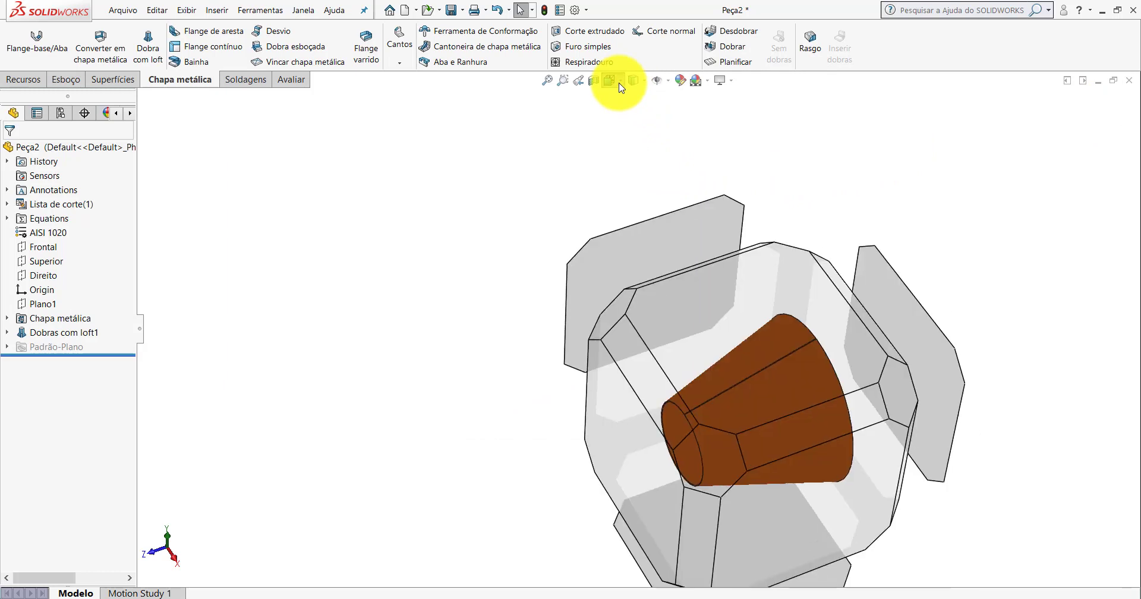
{"action": "left_click", "coordinate": [678, 119]}
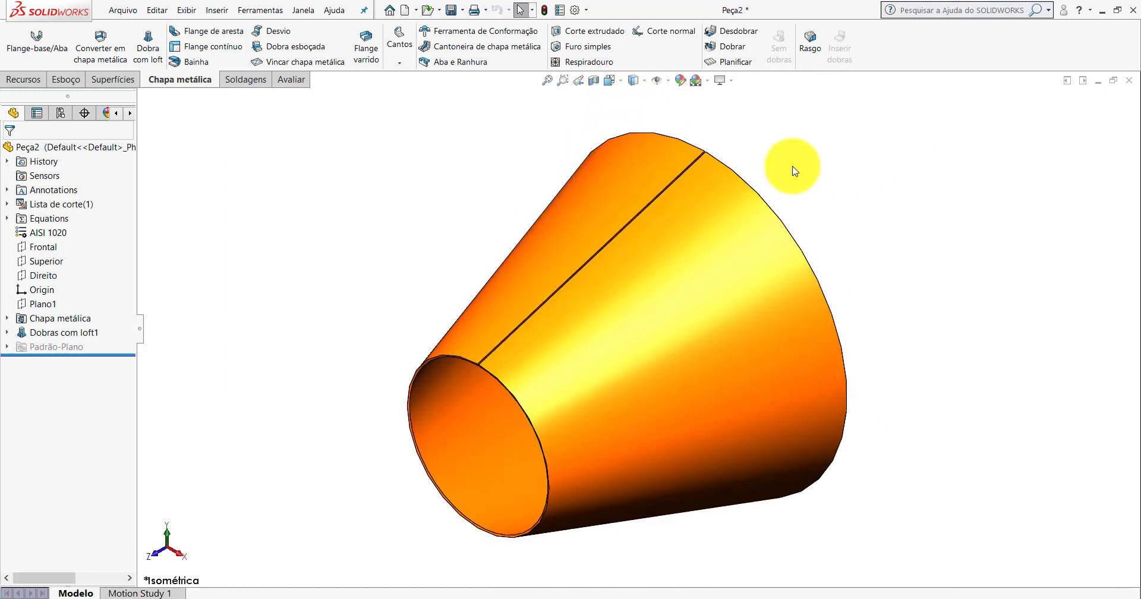
{"action": "left_click", "coordinate": [1103, 10]}
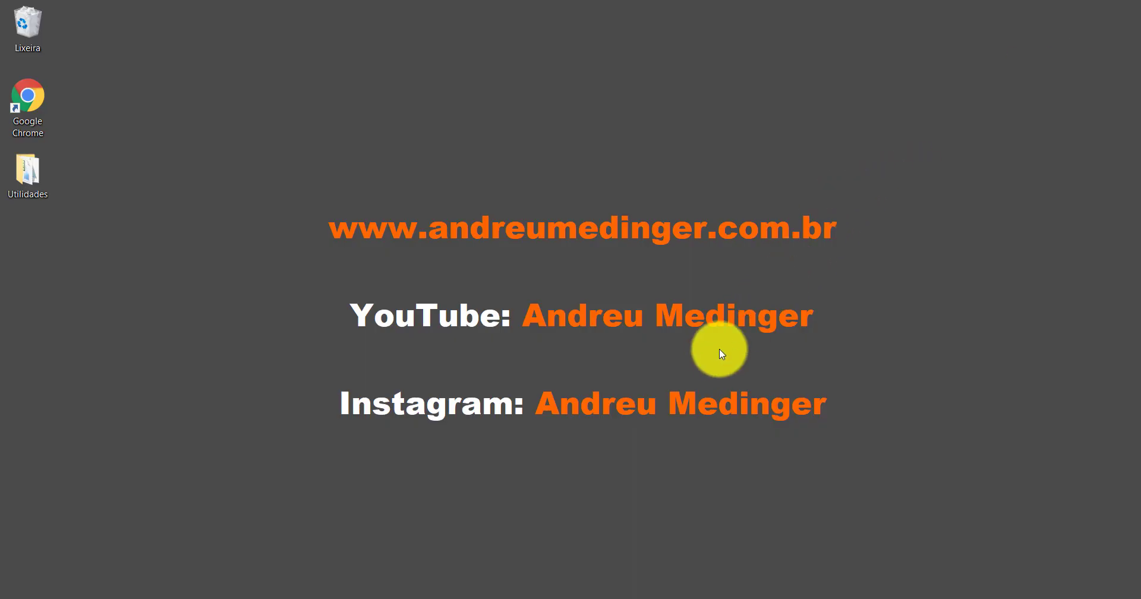